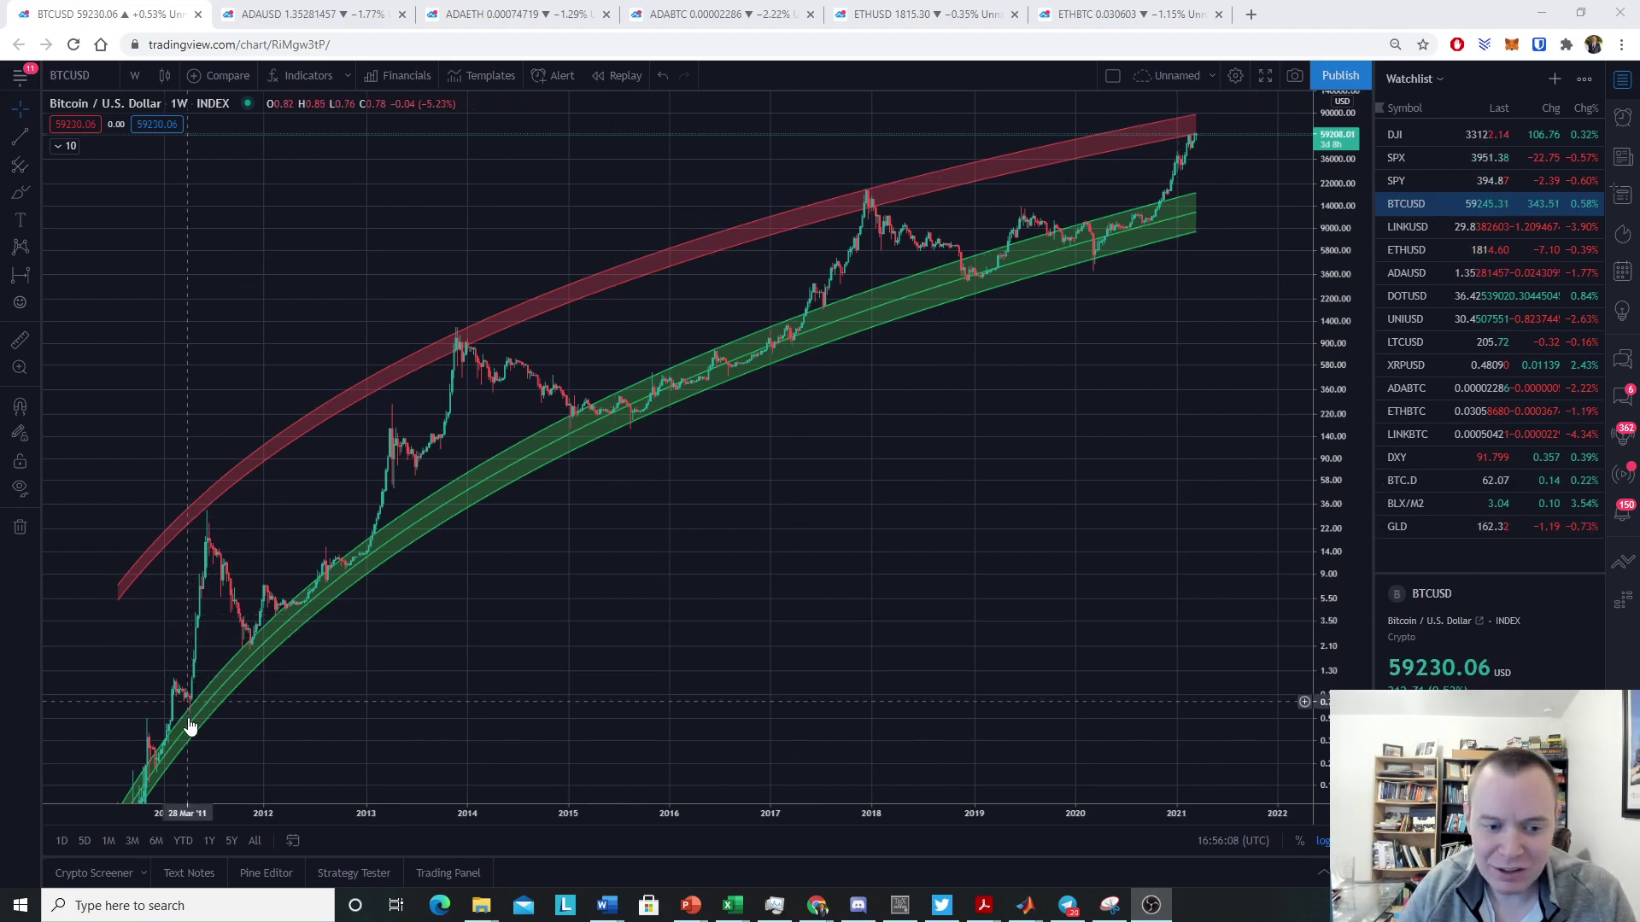
Handwrite the formula y = 10^(A ln(x) - B) with the Brush in the empty area below the regression bands
click(20, 192)
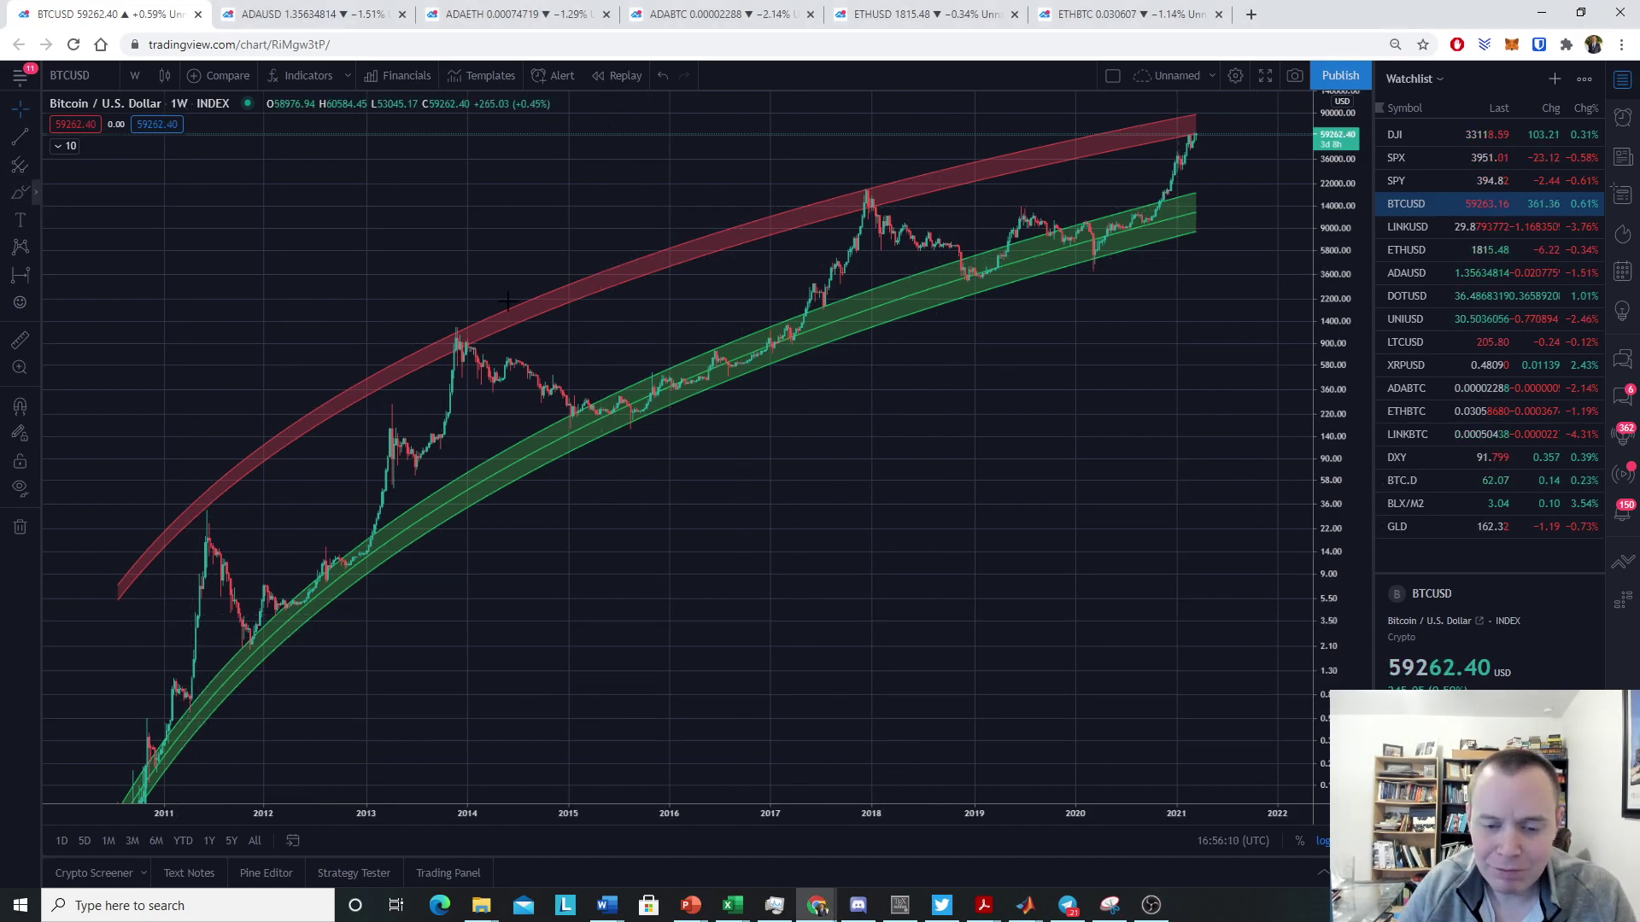
mouse_move(757, 498)
mouse_down()
mouse_move(762, 551)
mouse_move(813, 501)
mouse_up()
mouse_move(783, 518)
mouse_down()
mouse_move(844, 527)
mouse_move(897, 410)
mouse_move(916, 465)
mouse_move(921, 444)
mouse_move(946, 462)
mouse_move(957, 435)
mouse_move(976, 464)
mouse_up()
mouse_move(987, 394)
mouse_down()
mouse_move(987, 470)
mouse_move(1077, 415)
mouse_move(1097, 432)
mouse_up()
drag(1096, 391, 1096, 430)
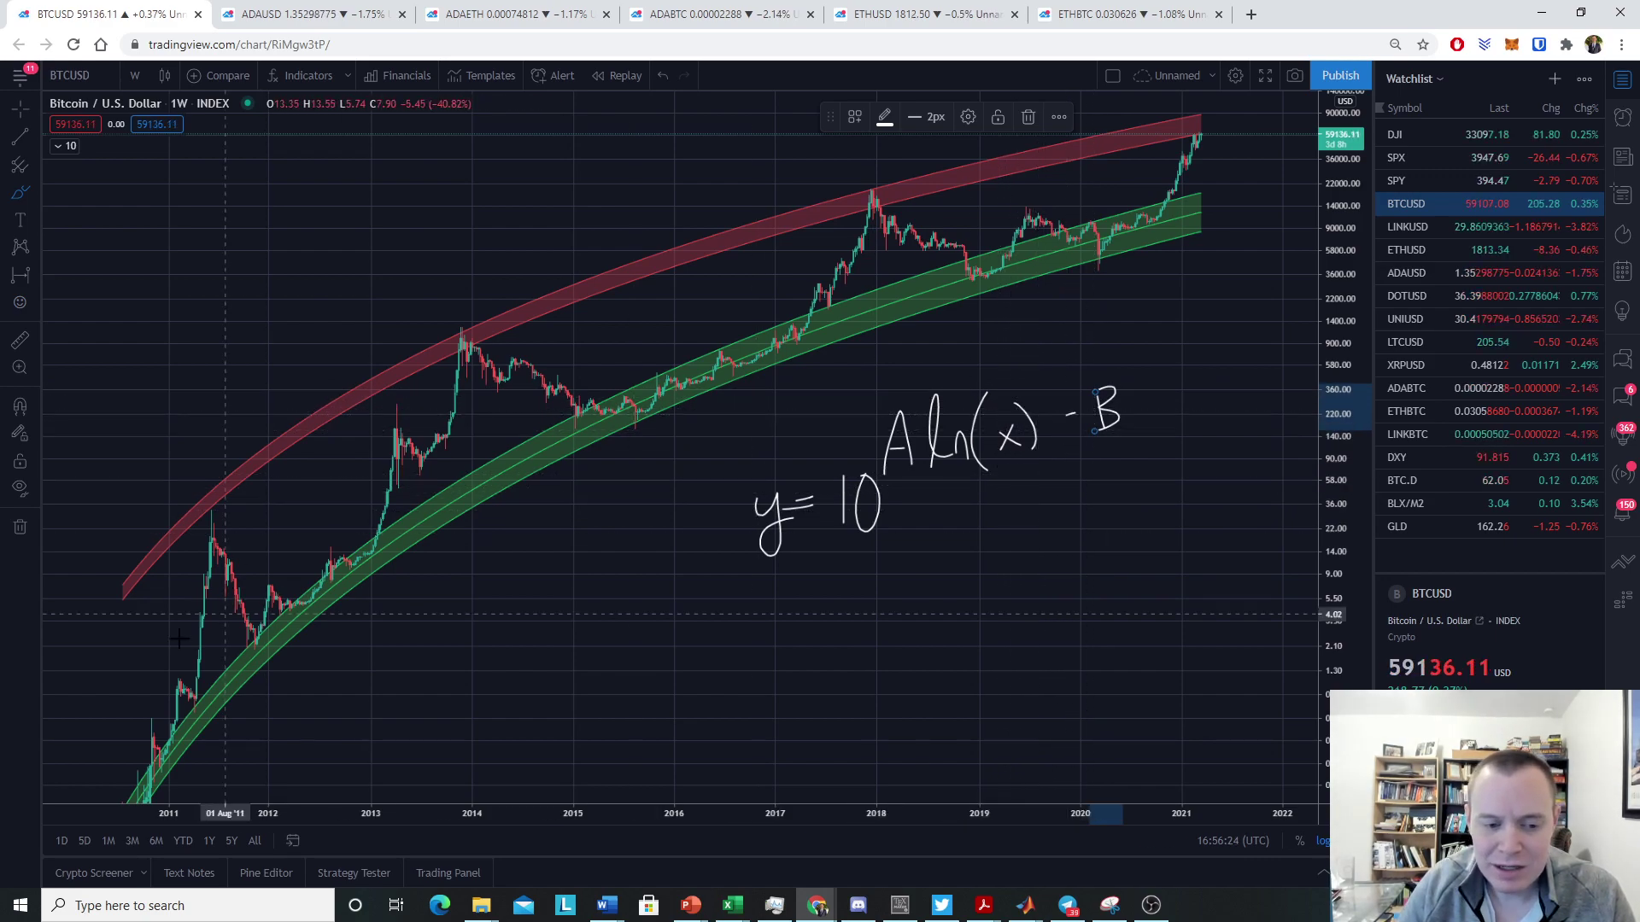
Circle the 2015–2017 and 2019–2021 price stretches in the green band and the 2011, 2013 and 2017 peaks at the red band
mouse_move(1177, 212)
mouse_down()
mouse_move(978, 275)
mouse_move(1192, 205)
mouse_up()
mouse_move(773, 333)
mouse_down()
mouse_move(649, 376)
mouse_move(751, 418)
mouse_move(773, 338)
mouse_up()
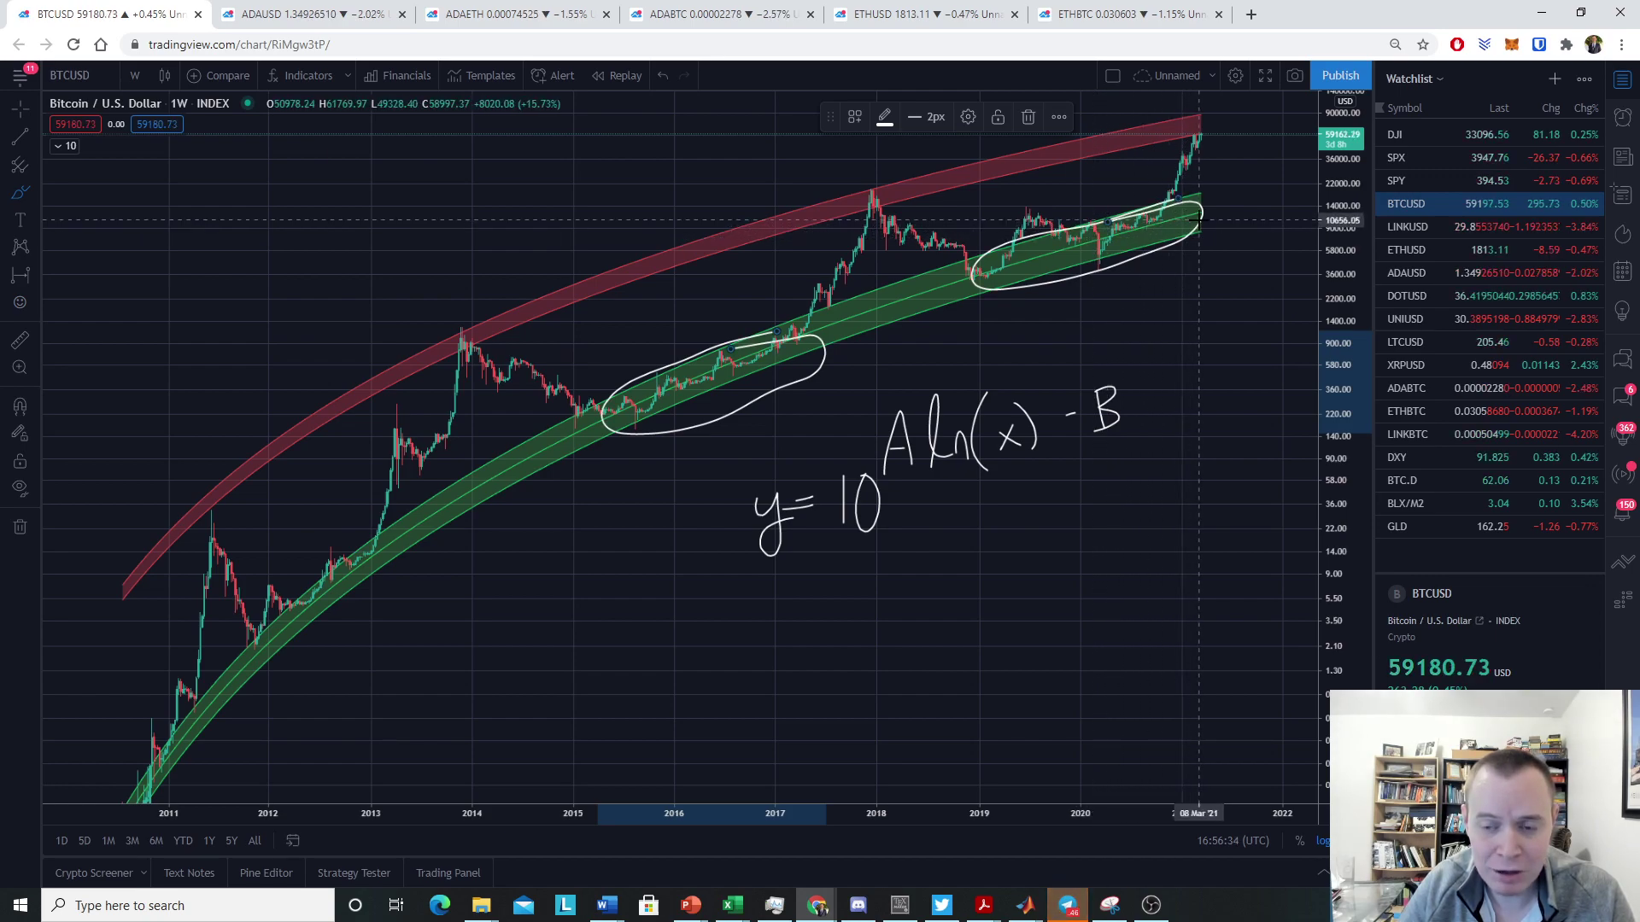
drag(212, 501, 210, 502)
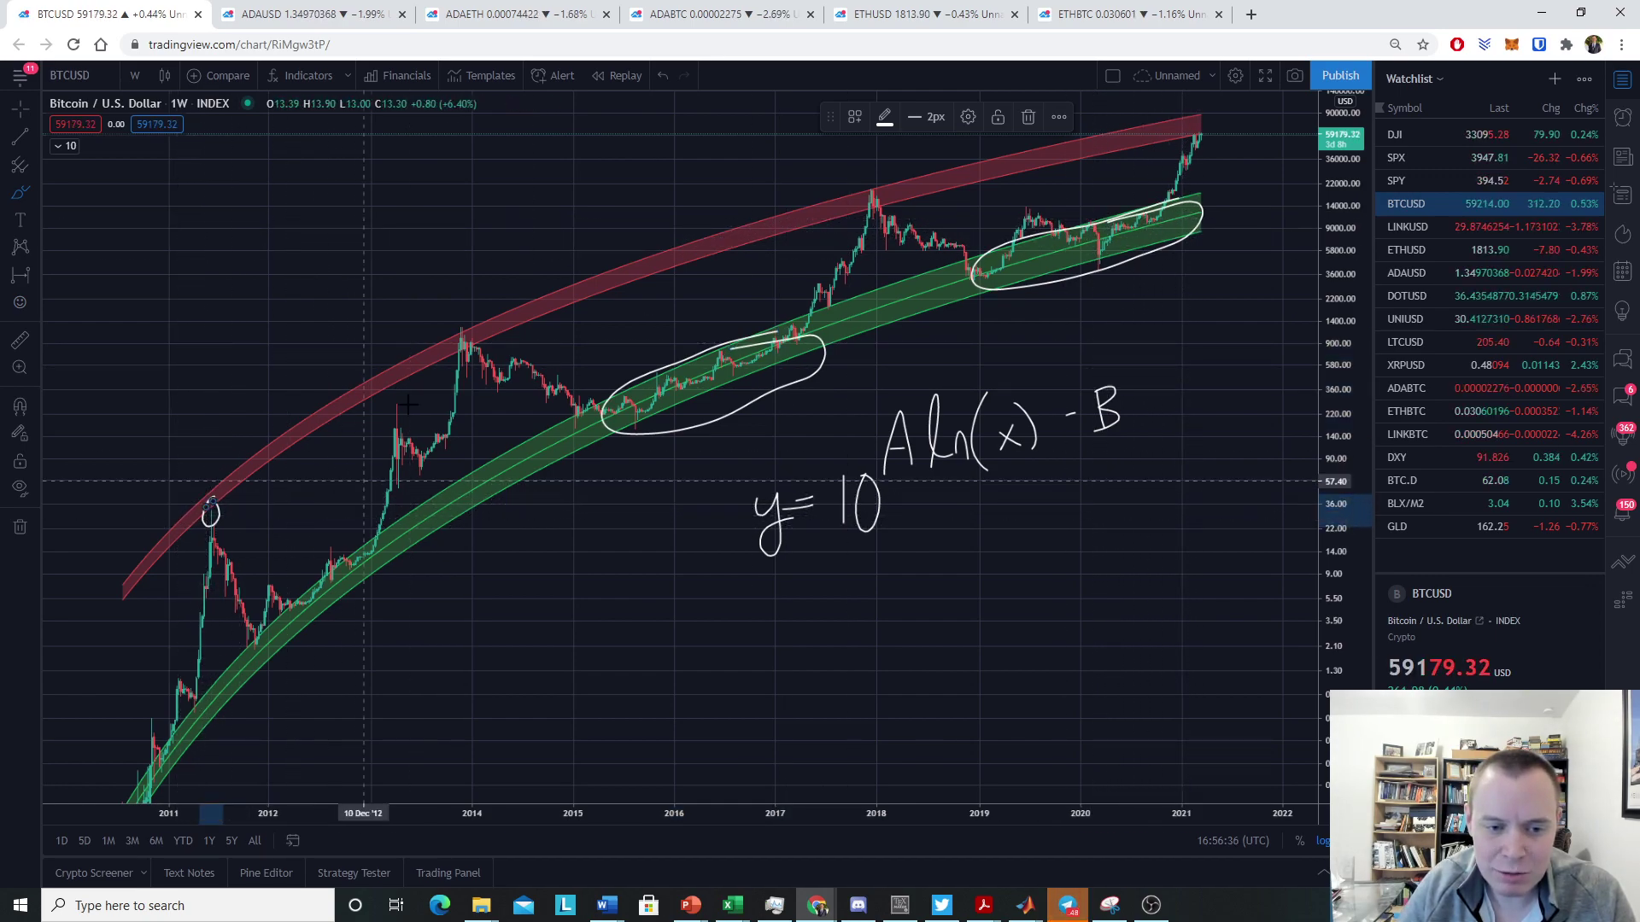
drag(461, 322, 459, 325)
drag(878, 192, 875, 194)
click(20, 108)
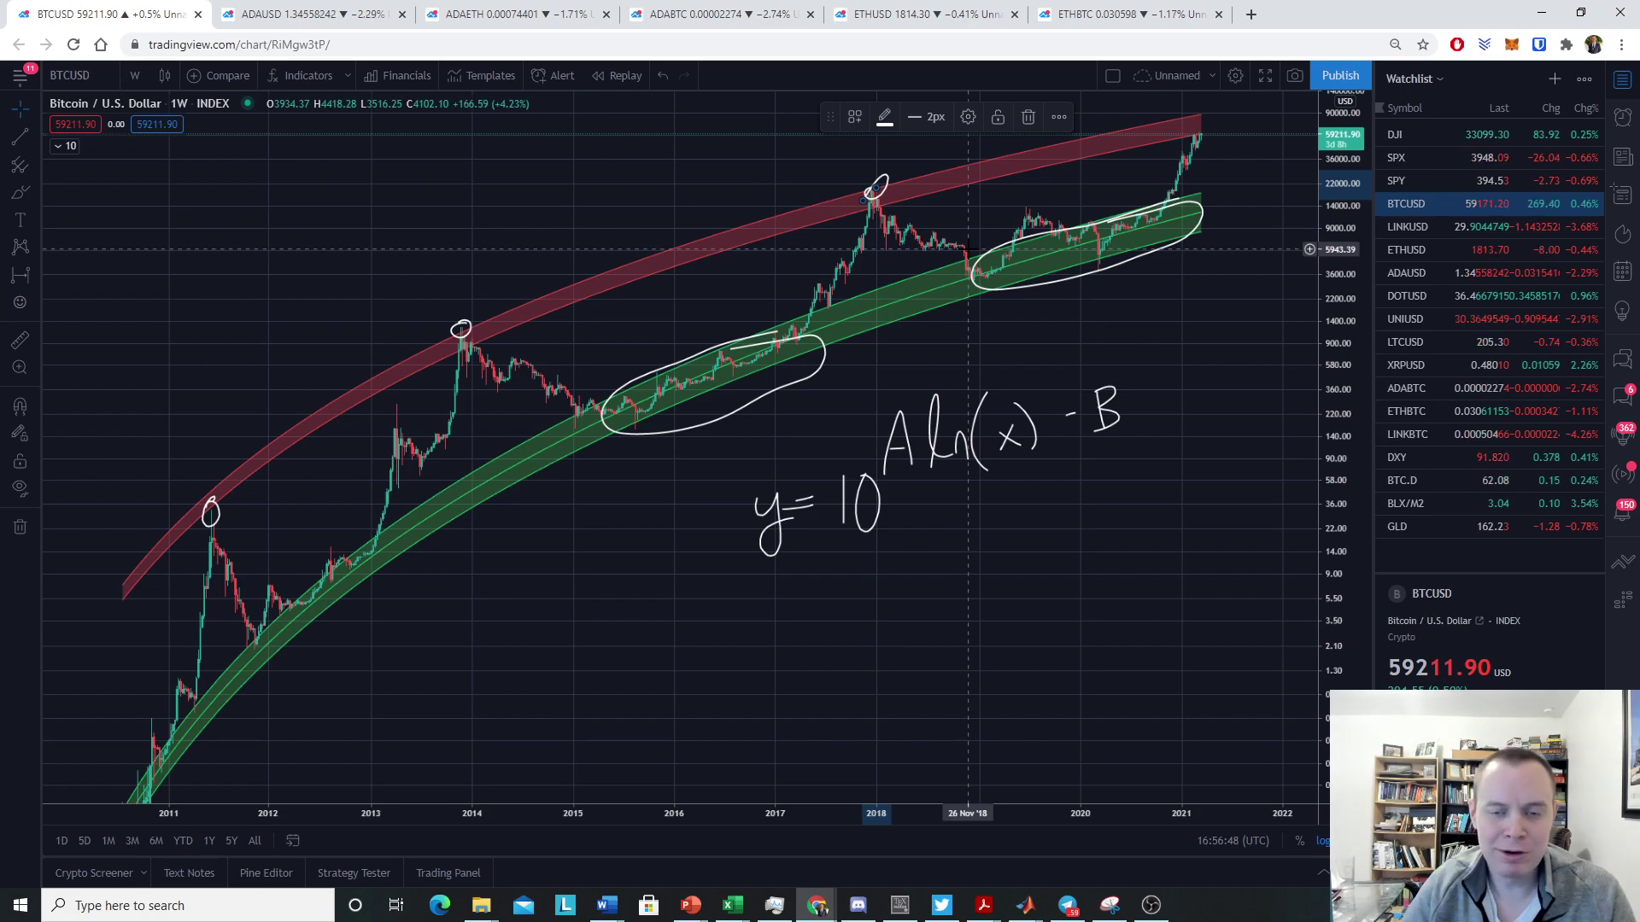
click(34, 108)
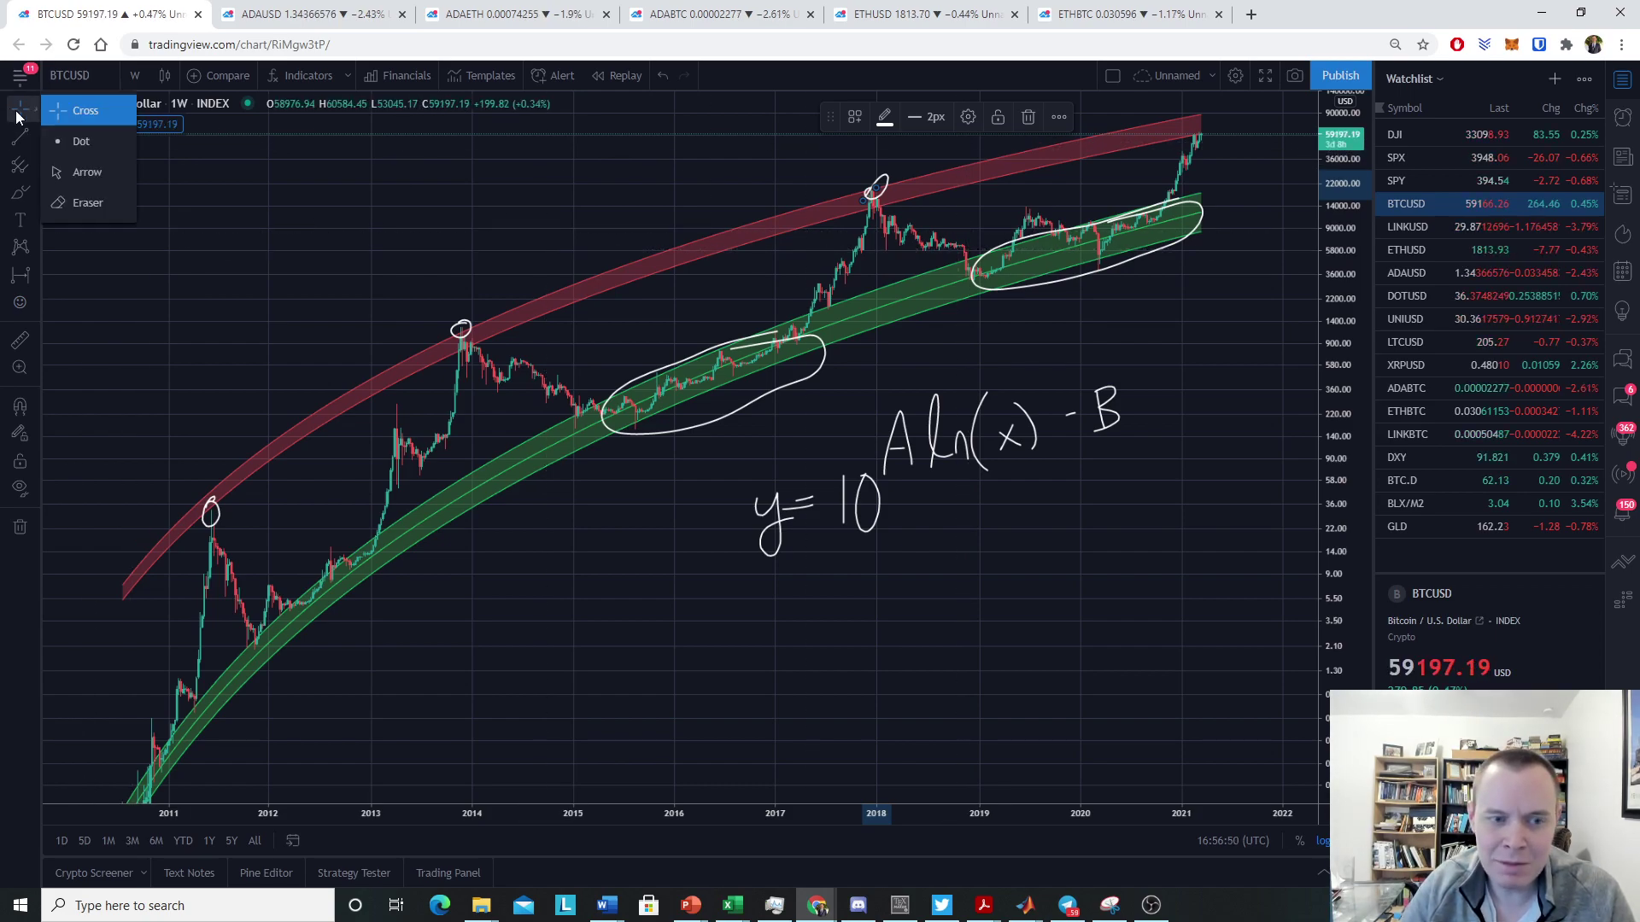
Expand the indicator list and remove all drawings from the chart
drag(1116, 368, 1042, 462)
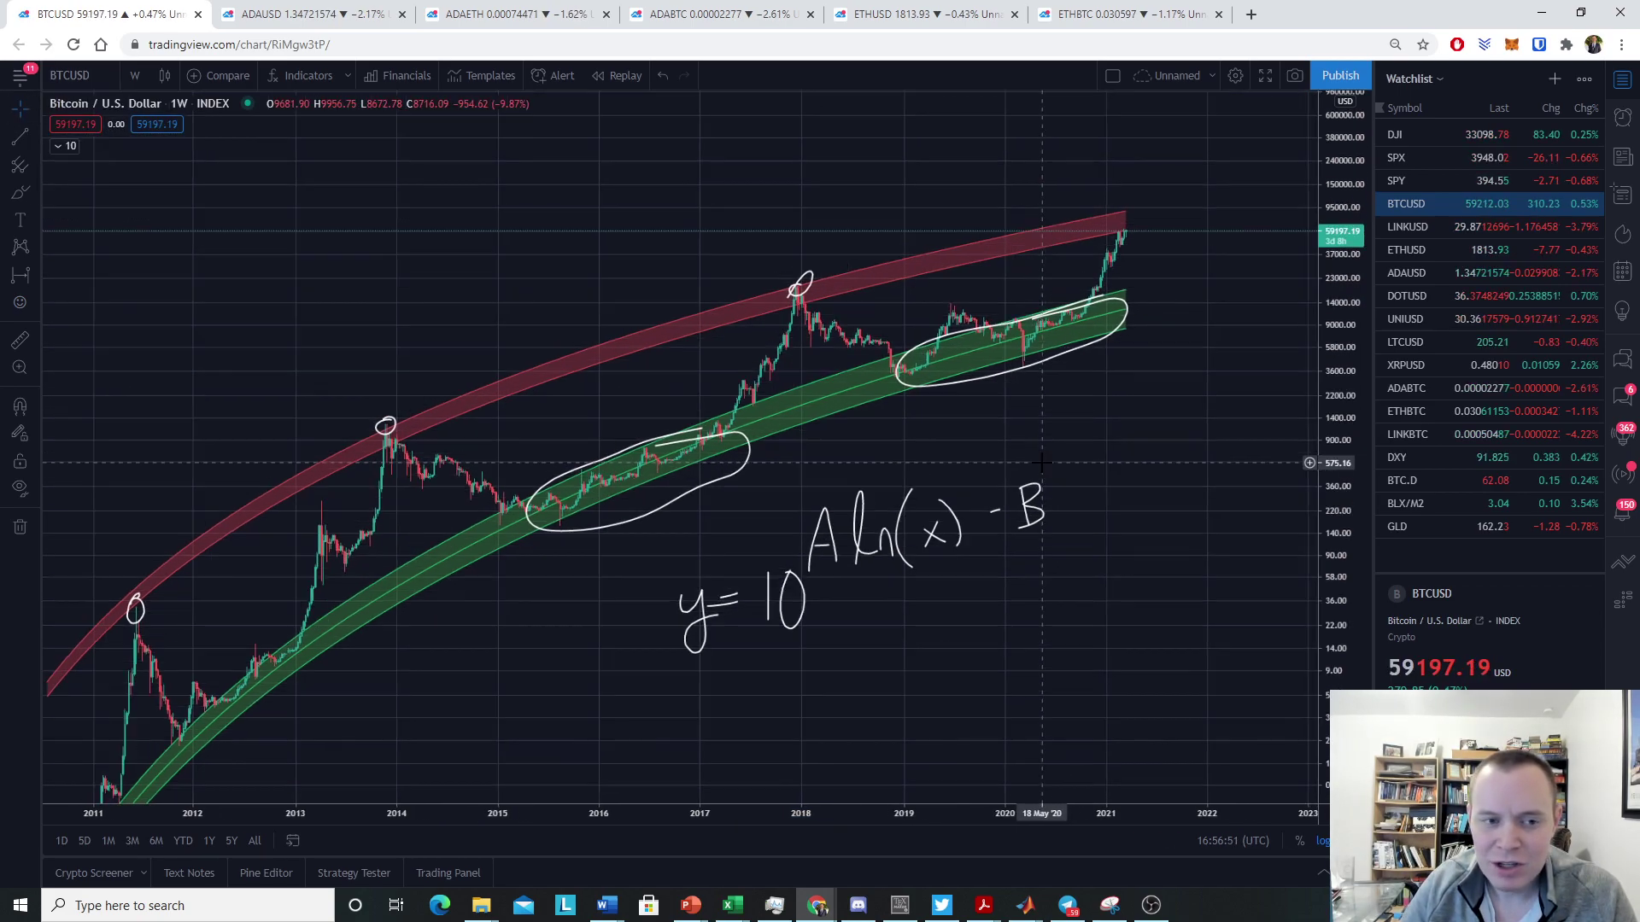
click(60, 148)
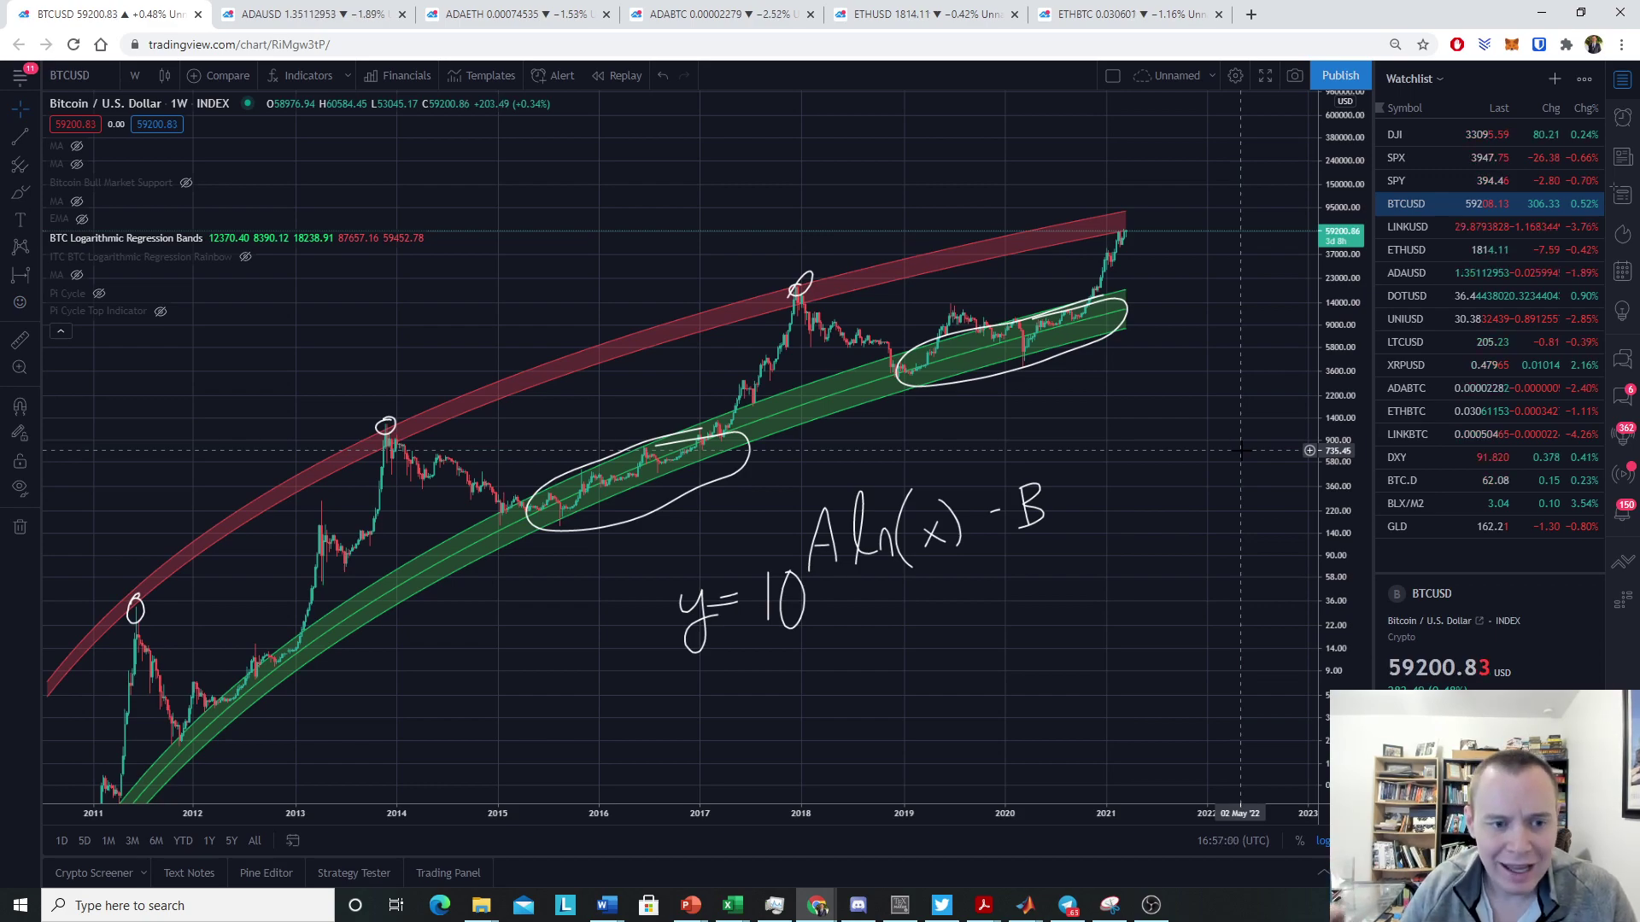
right_click(1150, 436)
click(1238, 756)
Mark the latest 2021 price within the end of the red band using Brush strokes
drag(982, 666, 974, 613)
click(20, 193)
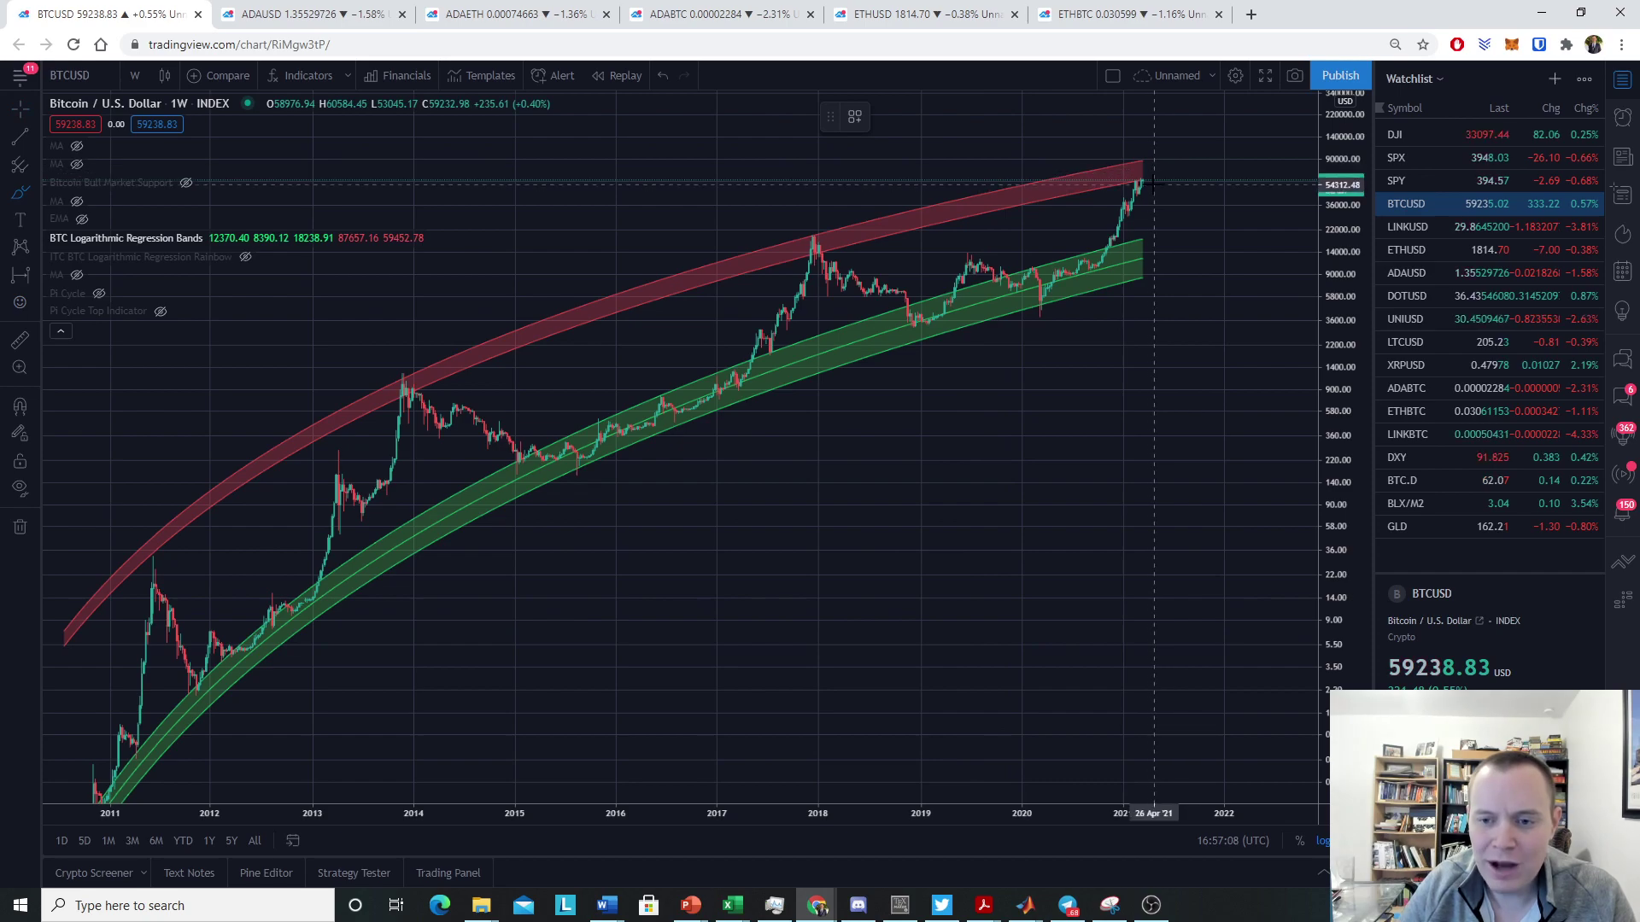
drag(1149, 180, 1143, 176)
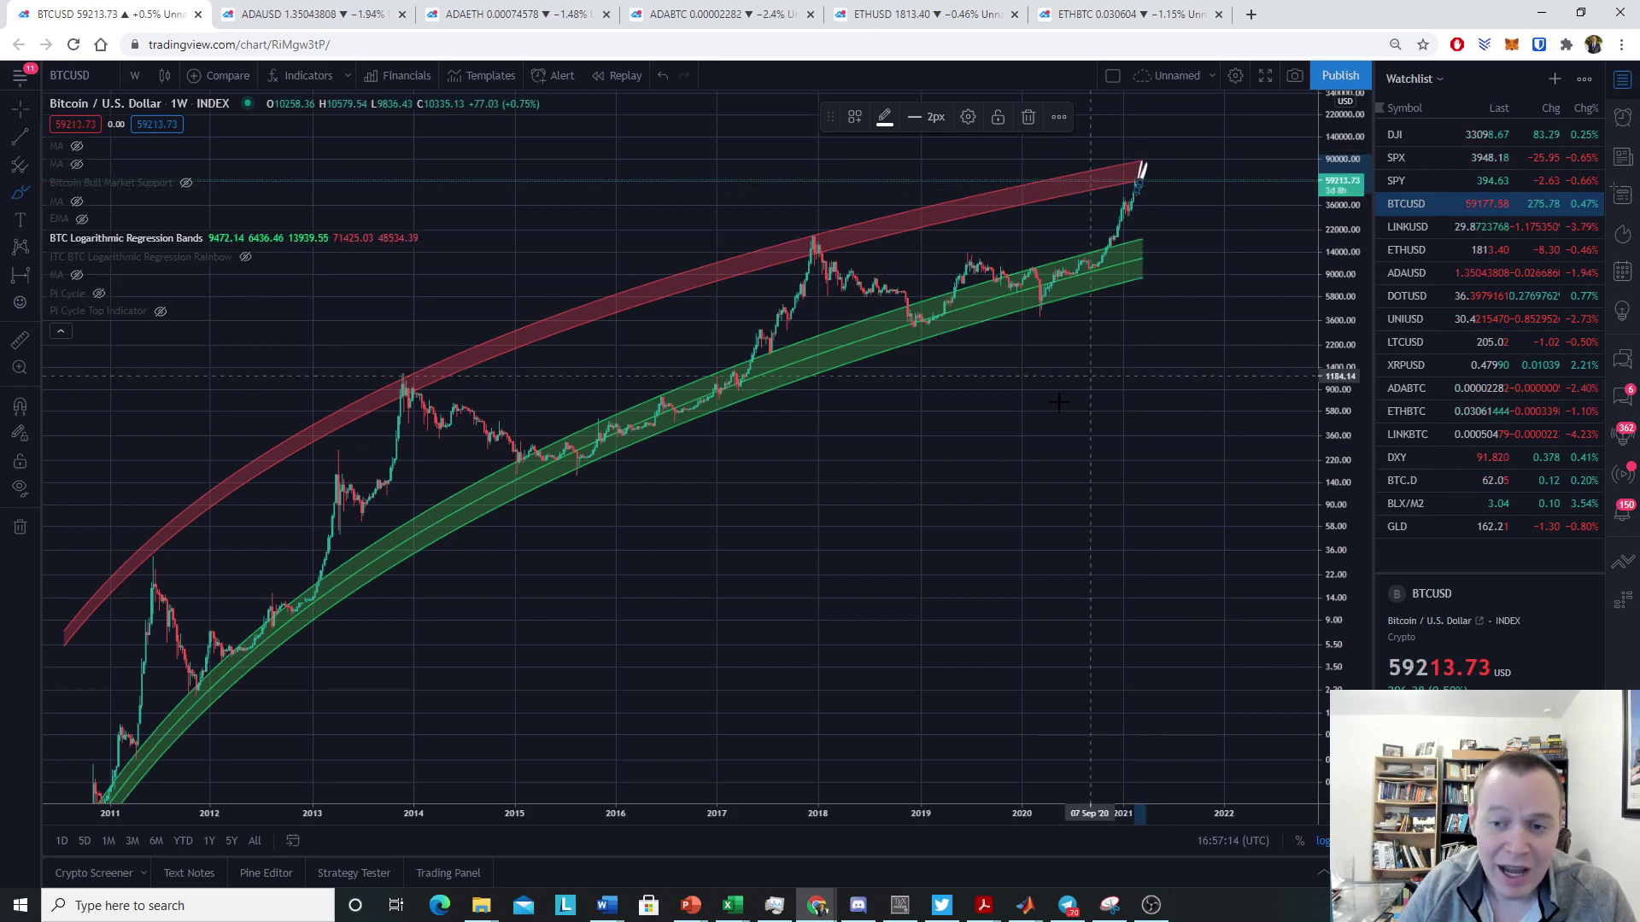
Remove the Brush mark from the chart and collapse the indicator list
right_click(1061, 687)
mouse_move(1144, 686)
click(1135, 730)
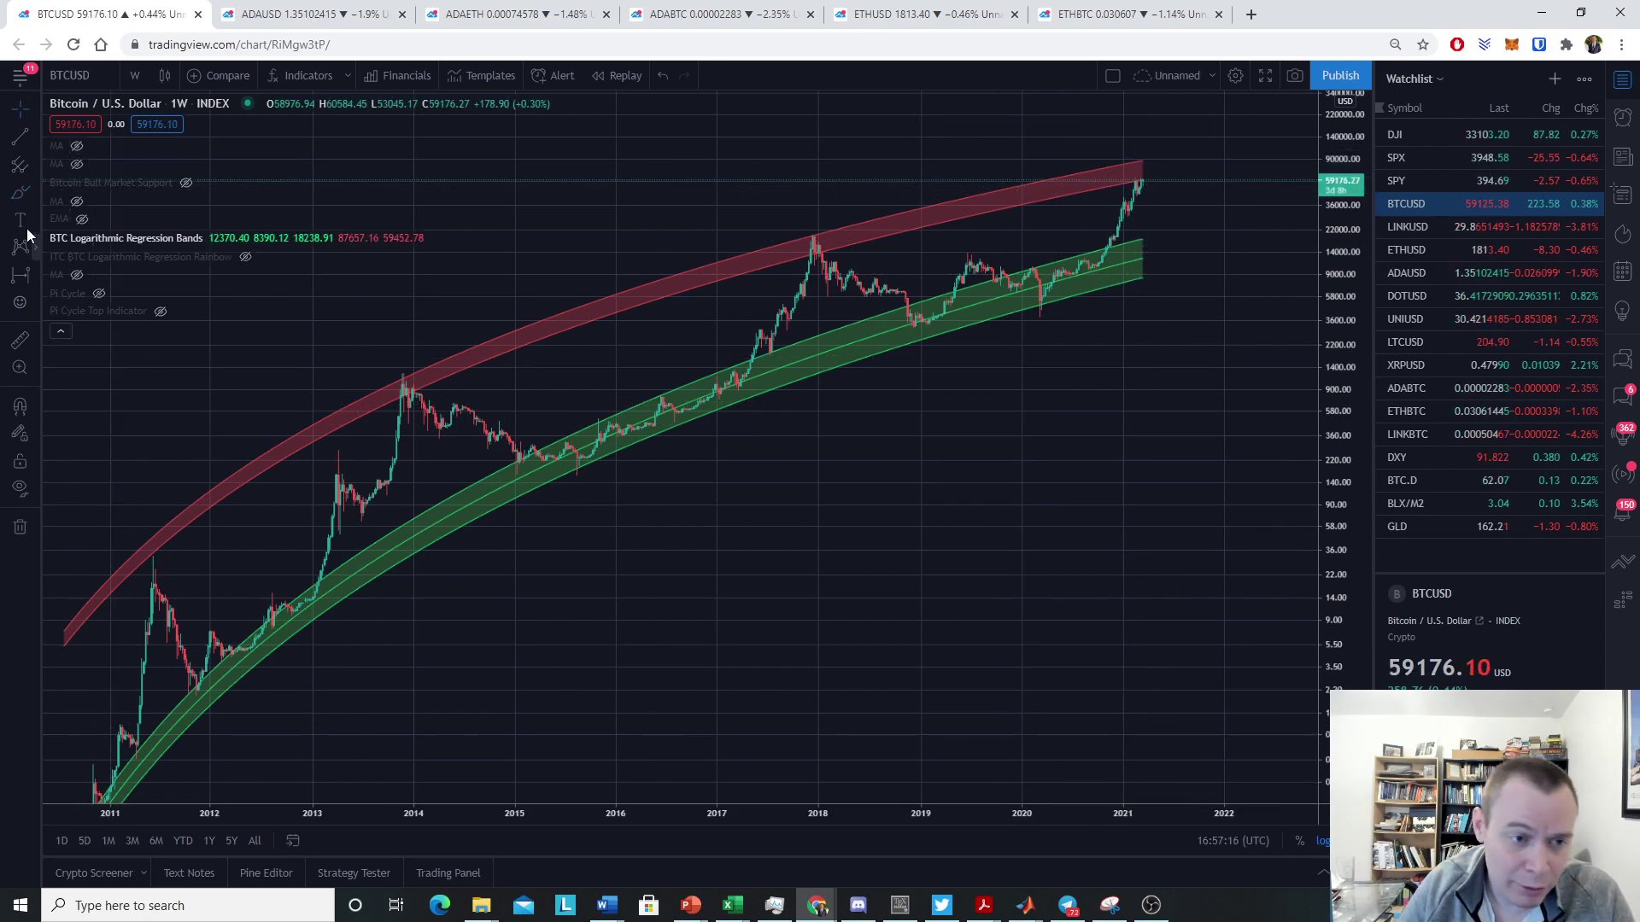
click(30, 108)
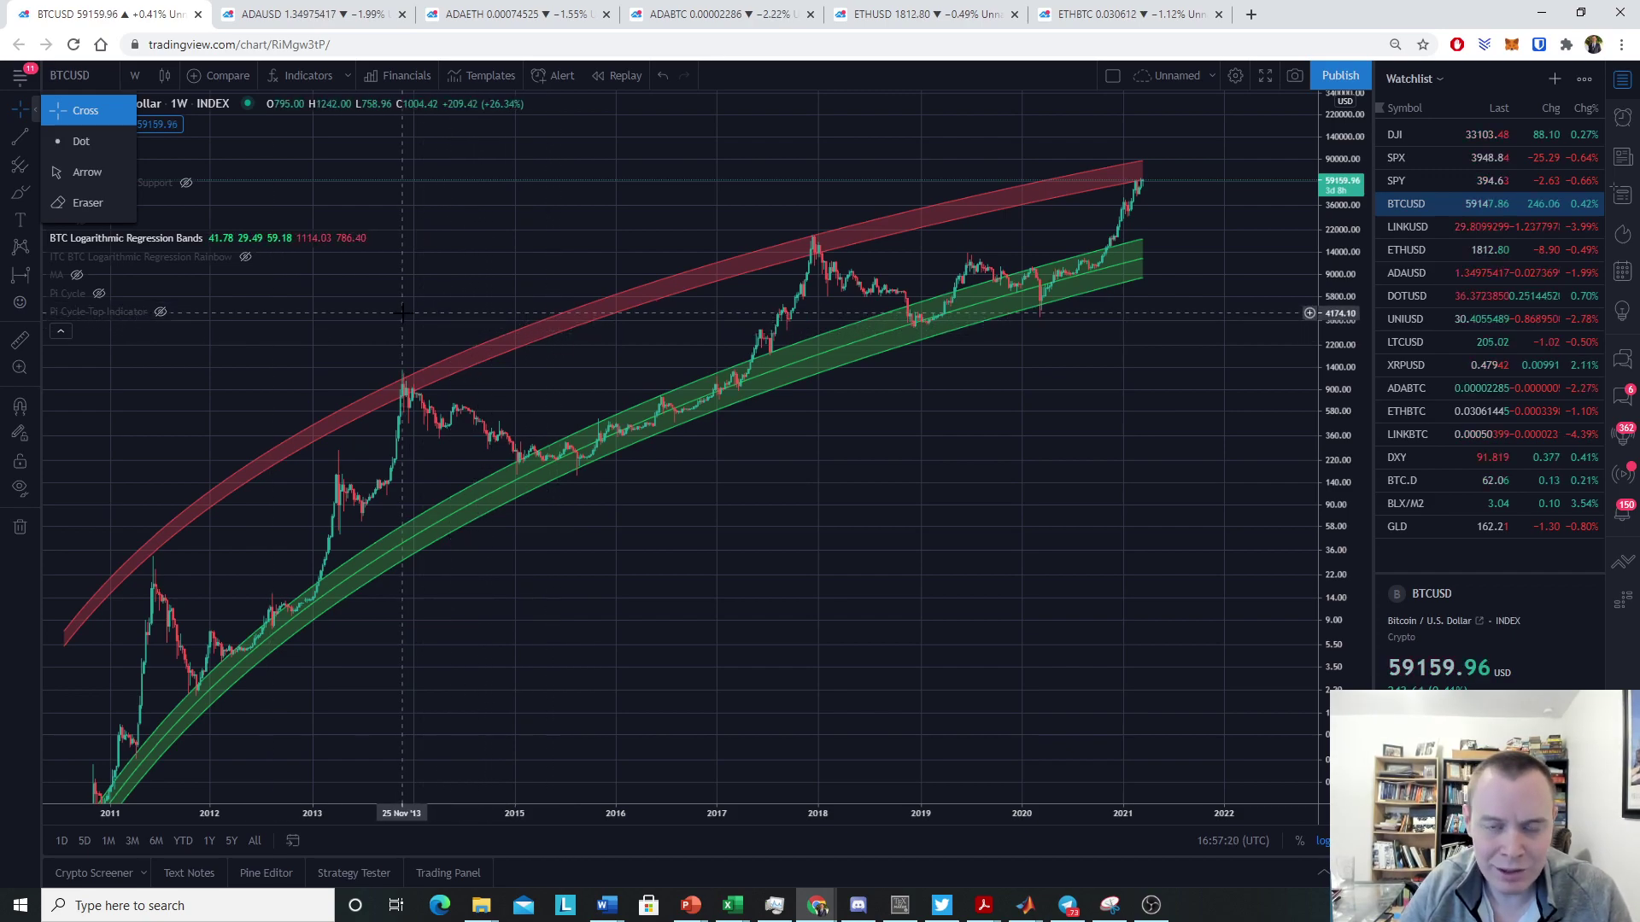
click(61, 329)
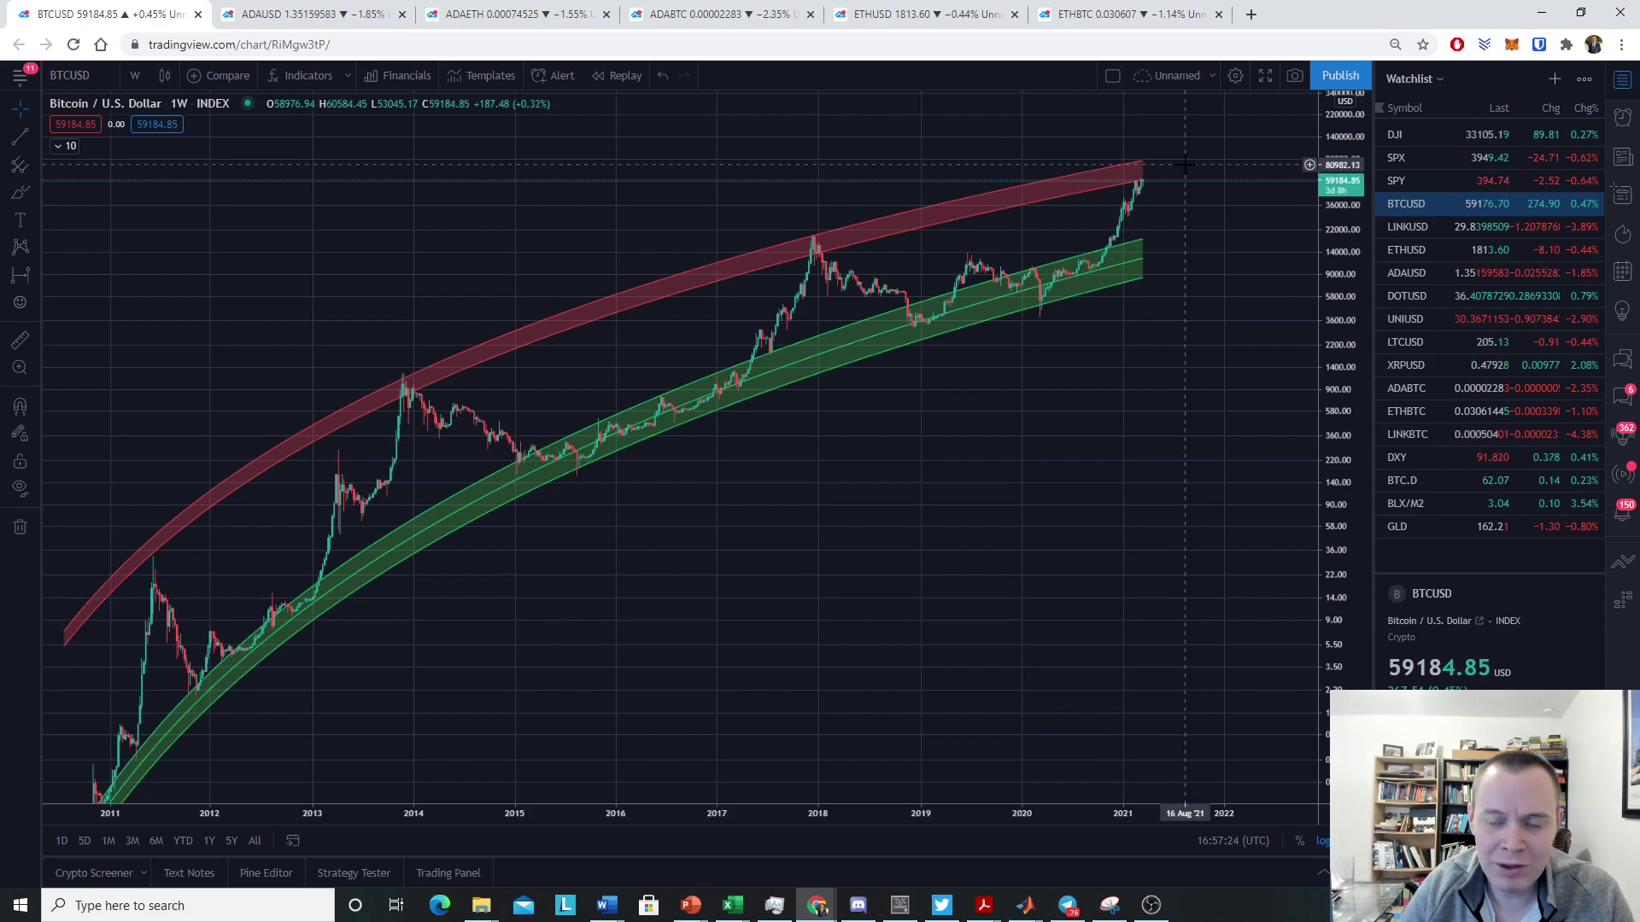
Sketch a projected dip and rebound toward 2022 with an extension of the red band, and clear these drawings
click(20, 192)
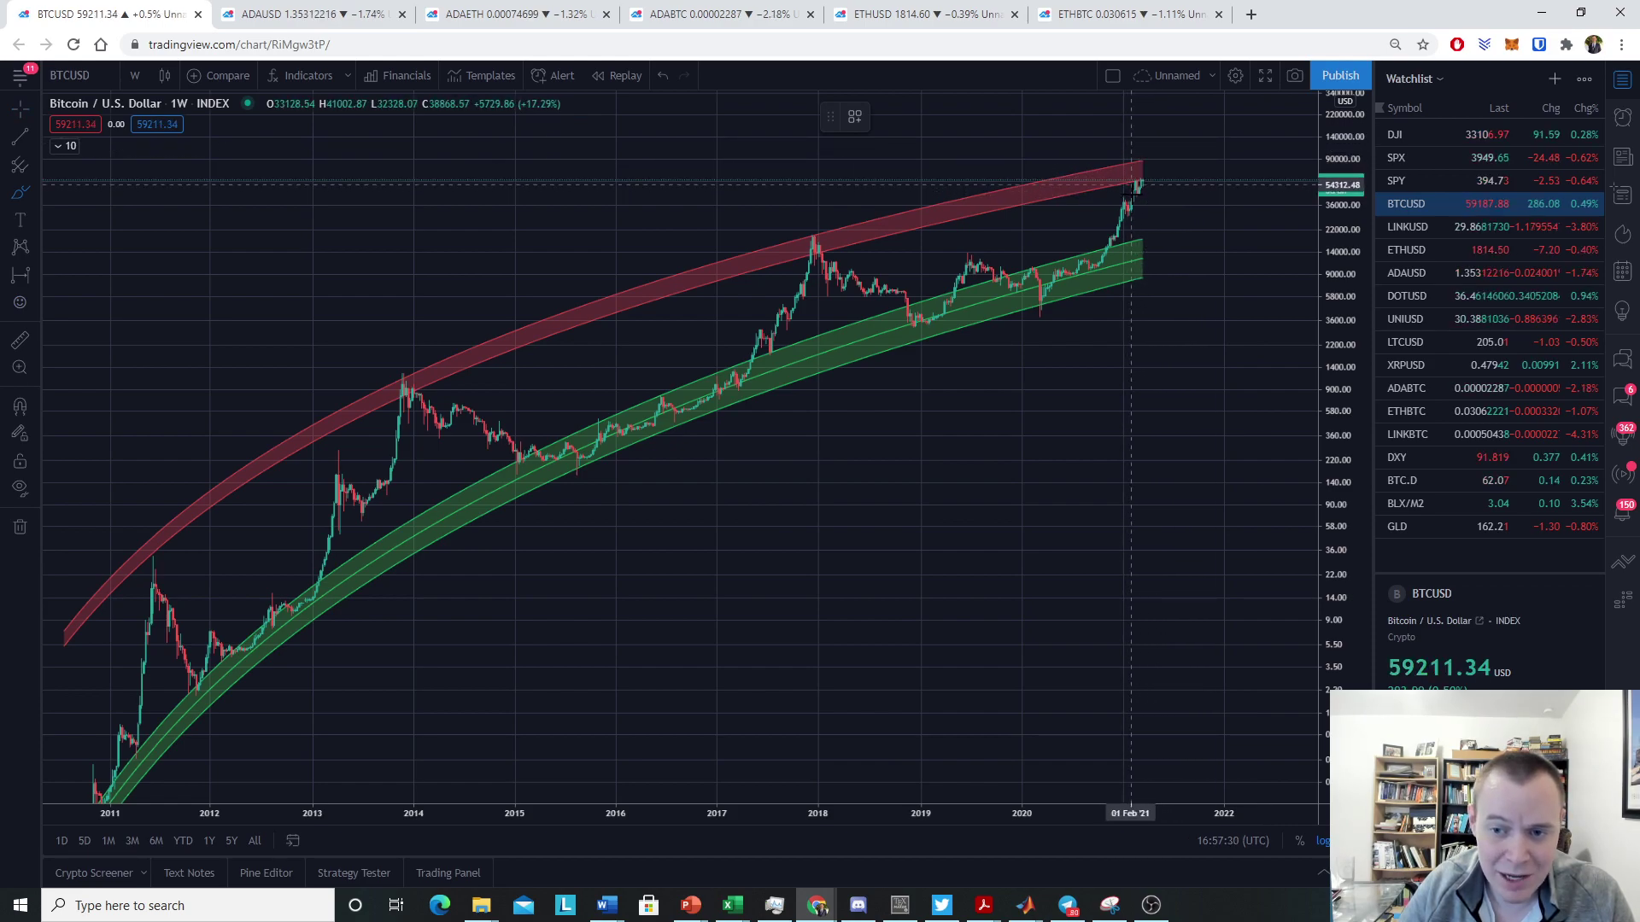
mouse_move(1140, 181)
mouse_down()
mouse_move(1164, 211)
mouse_move(1236, 147)
mouse_up()
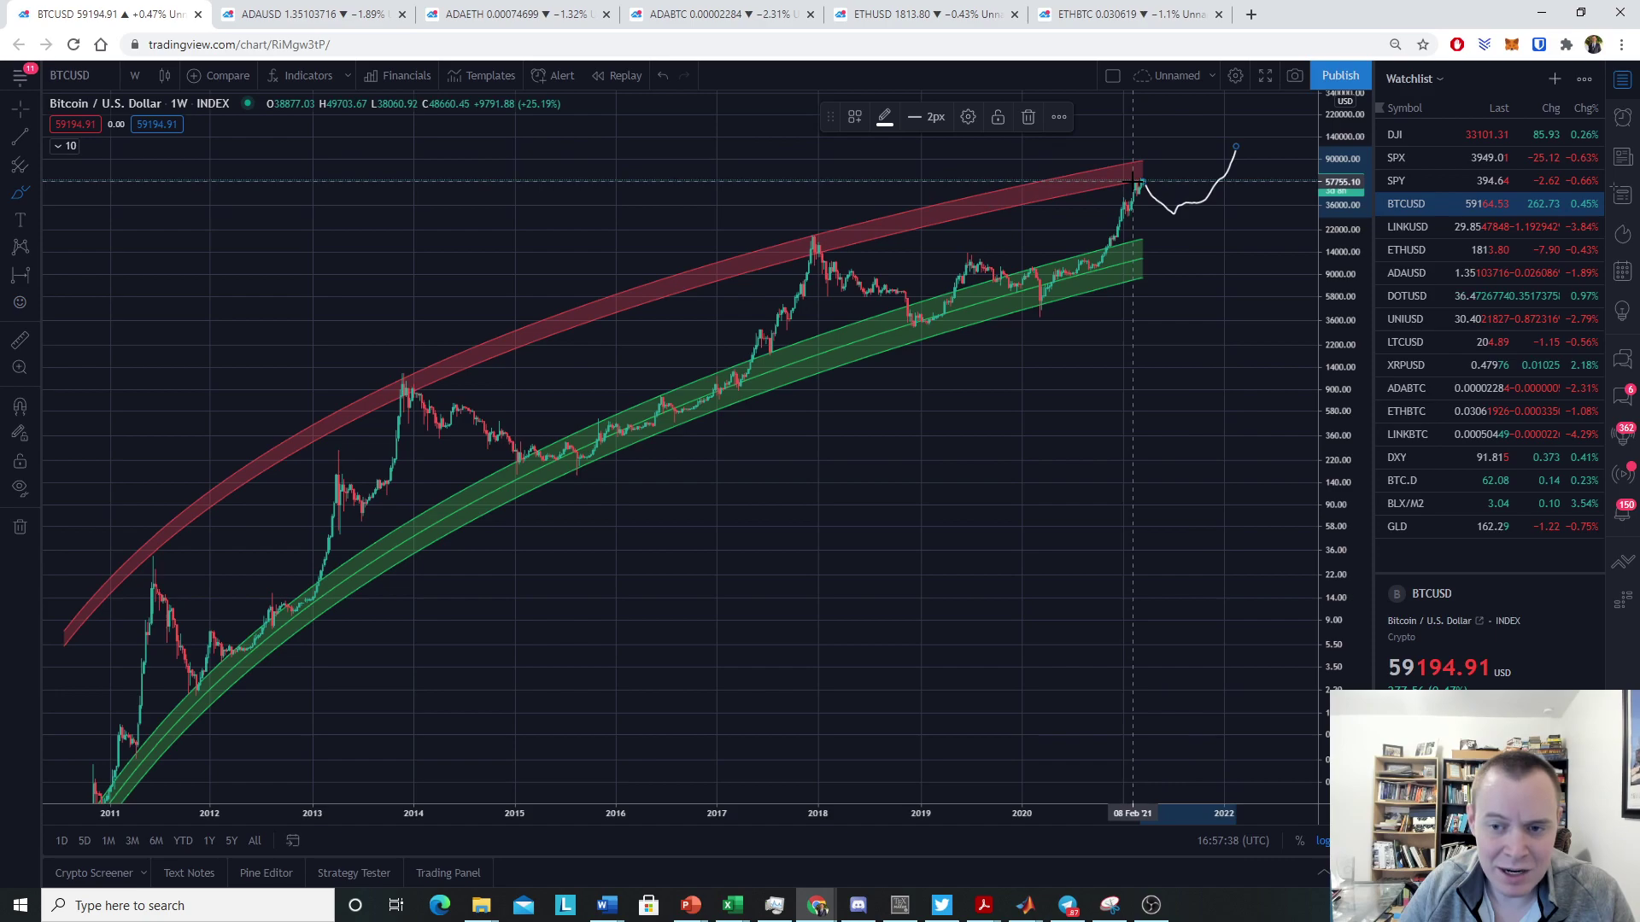
drag(1134, 174, 1200, 158)
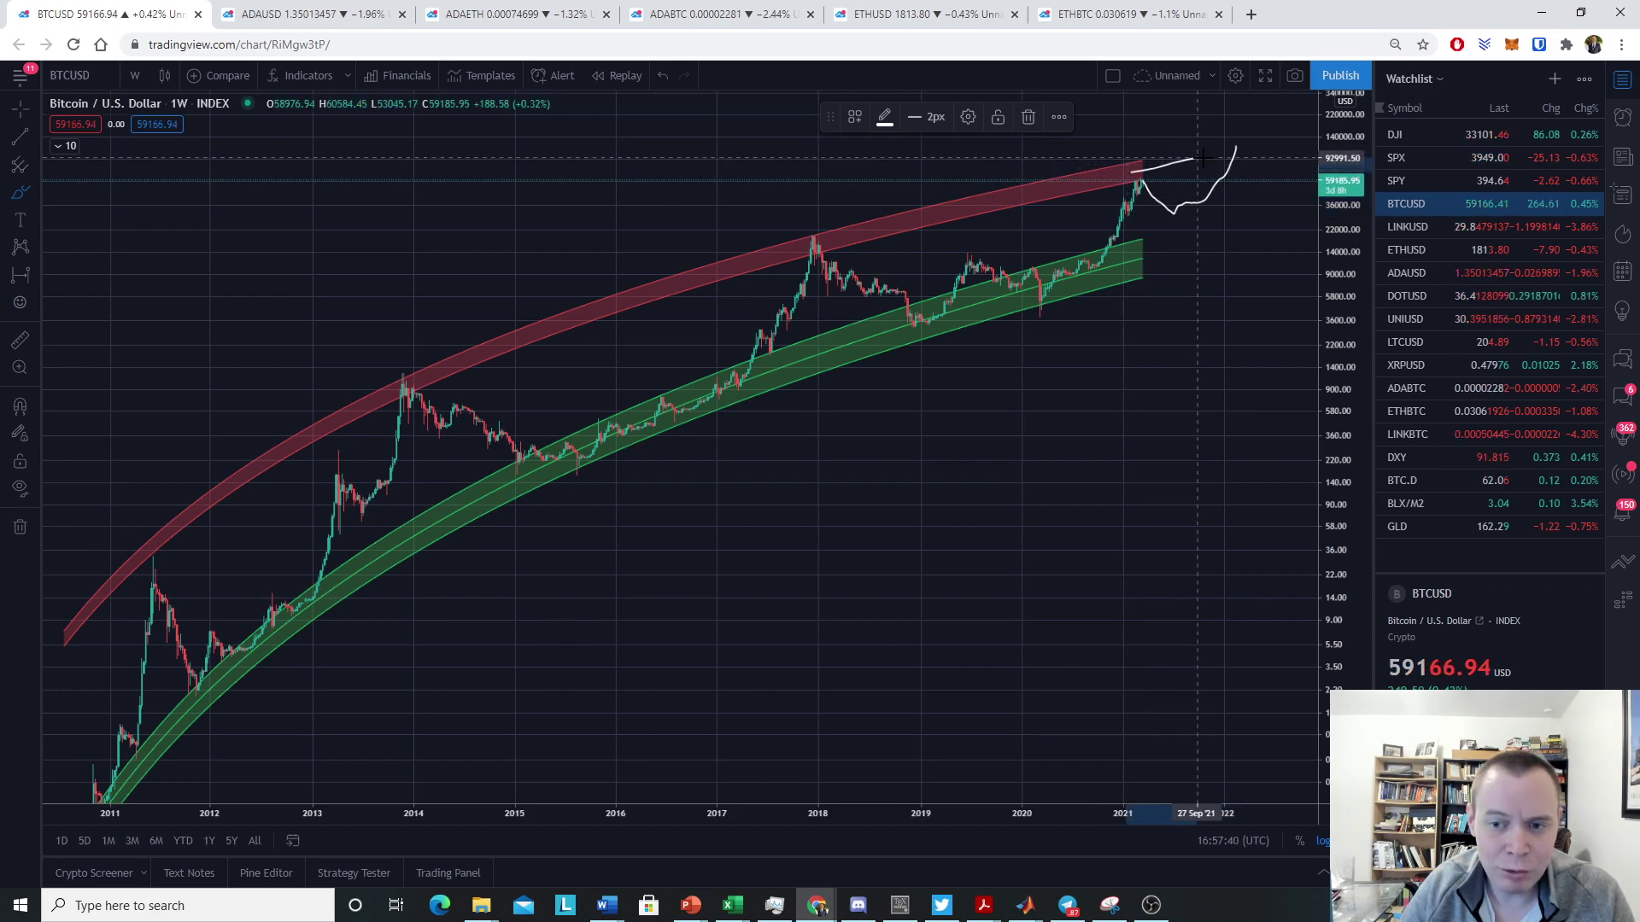
right_click(1187, 266)
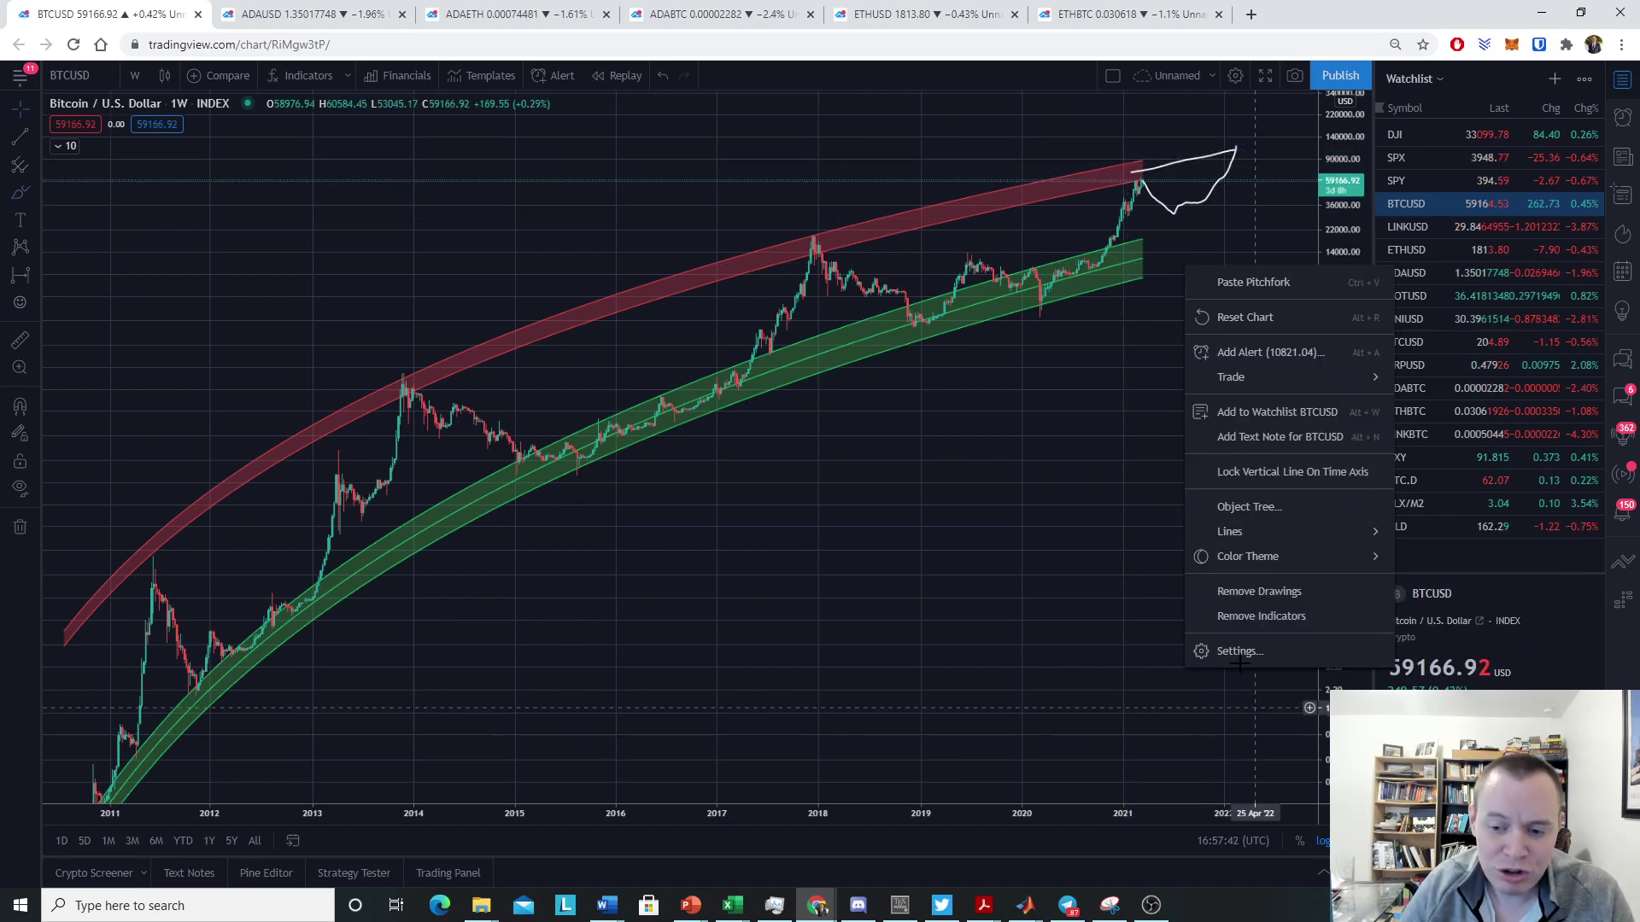
click(1247, 591)
Set the BTCUSD chart interval to 1 day, focused on the early 2021 candles
drag(1136, 555, 910, 667)
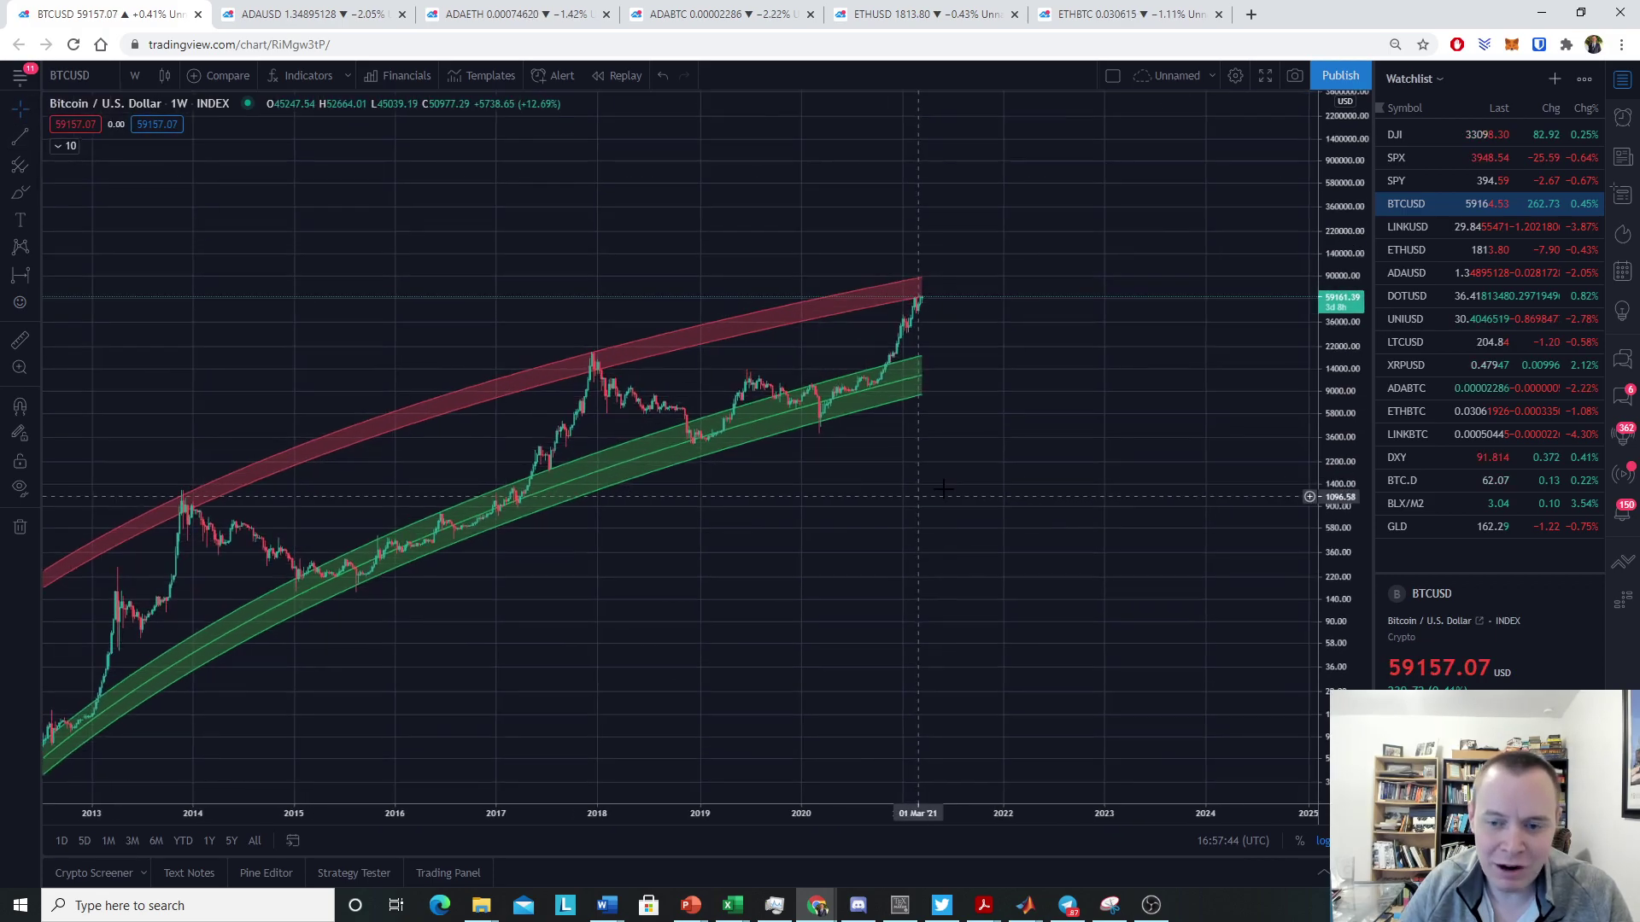
drag(1356, 668, 1357, 735)
scroll(1168, 522, up, 5)
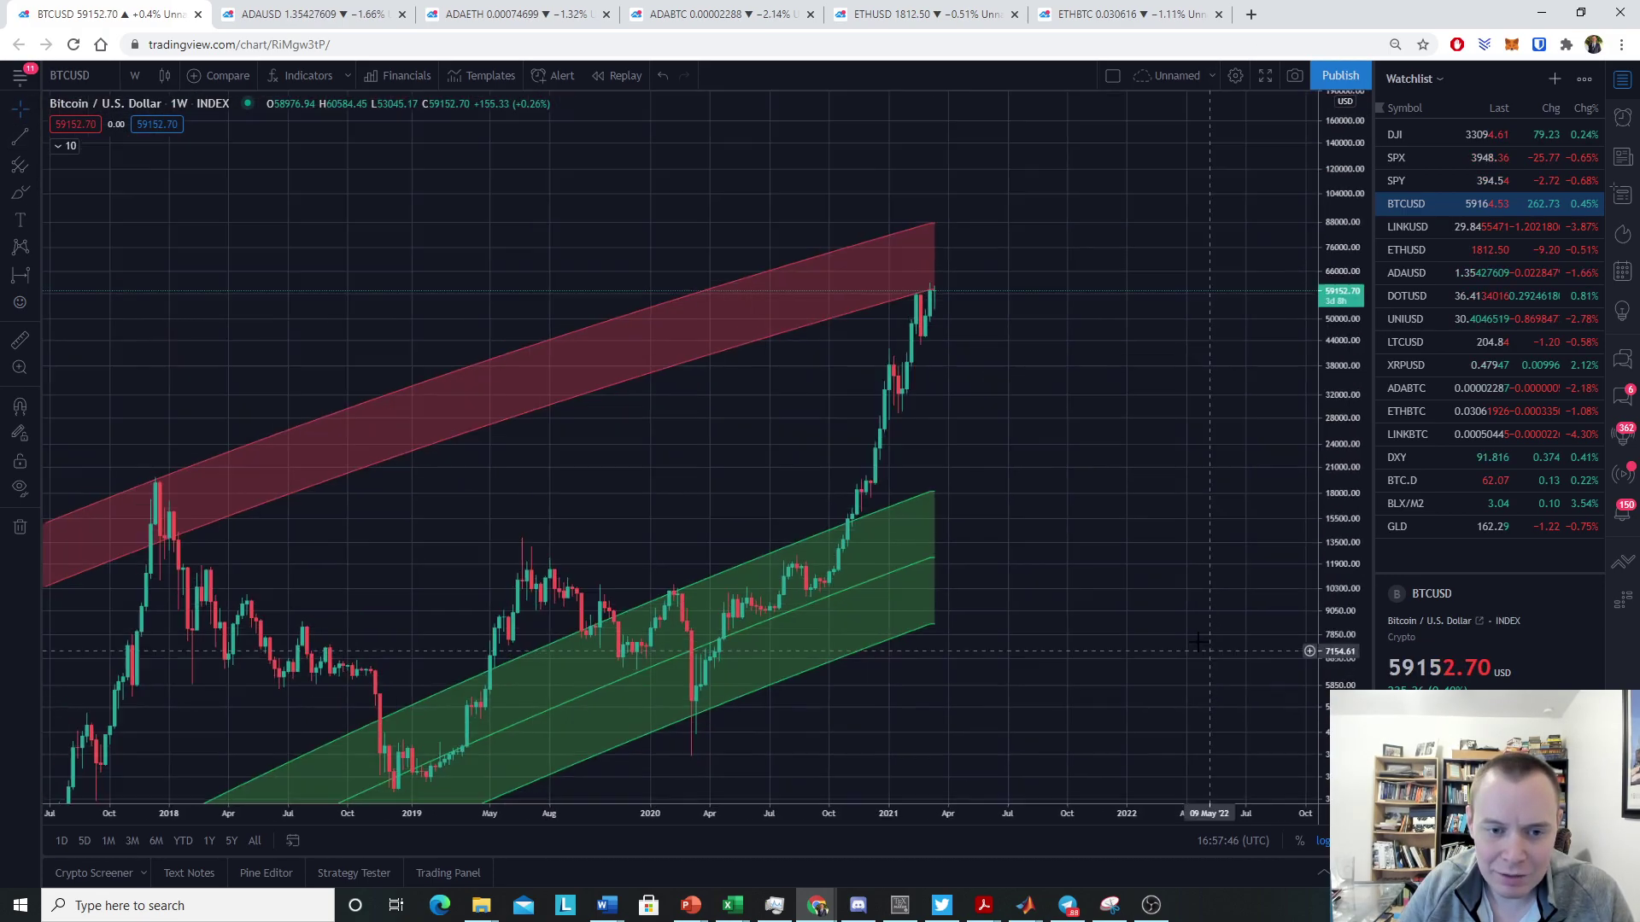
scroll(1168, 523, up, 5)
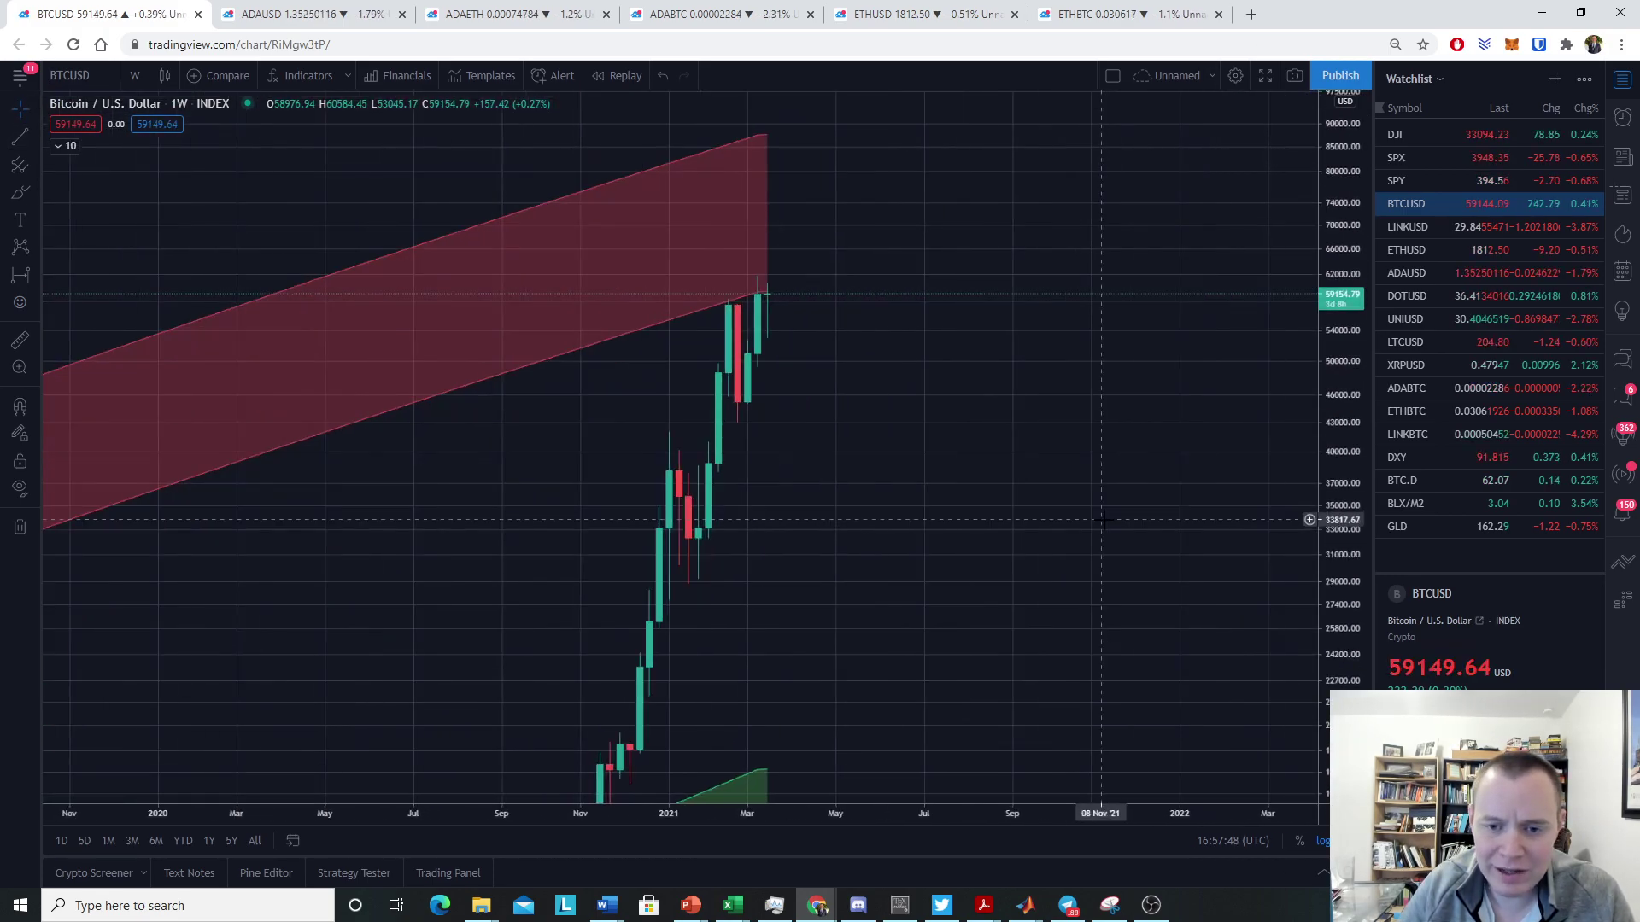
drag(871, 527, 989, 487)
click(134, 75)
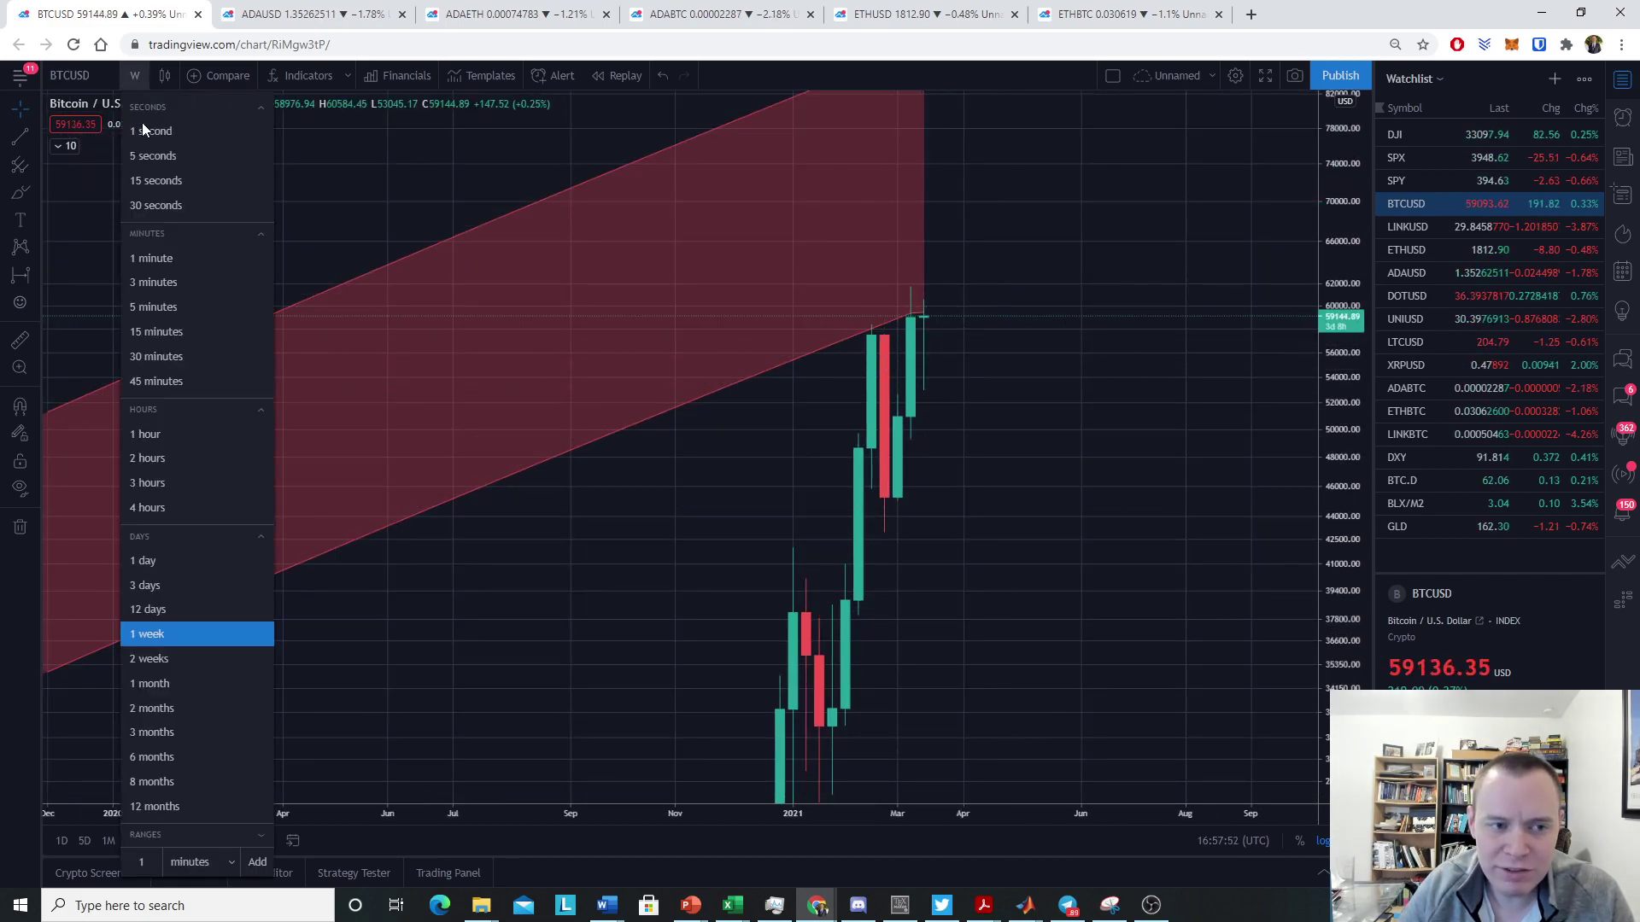
click(175, 566)
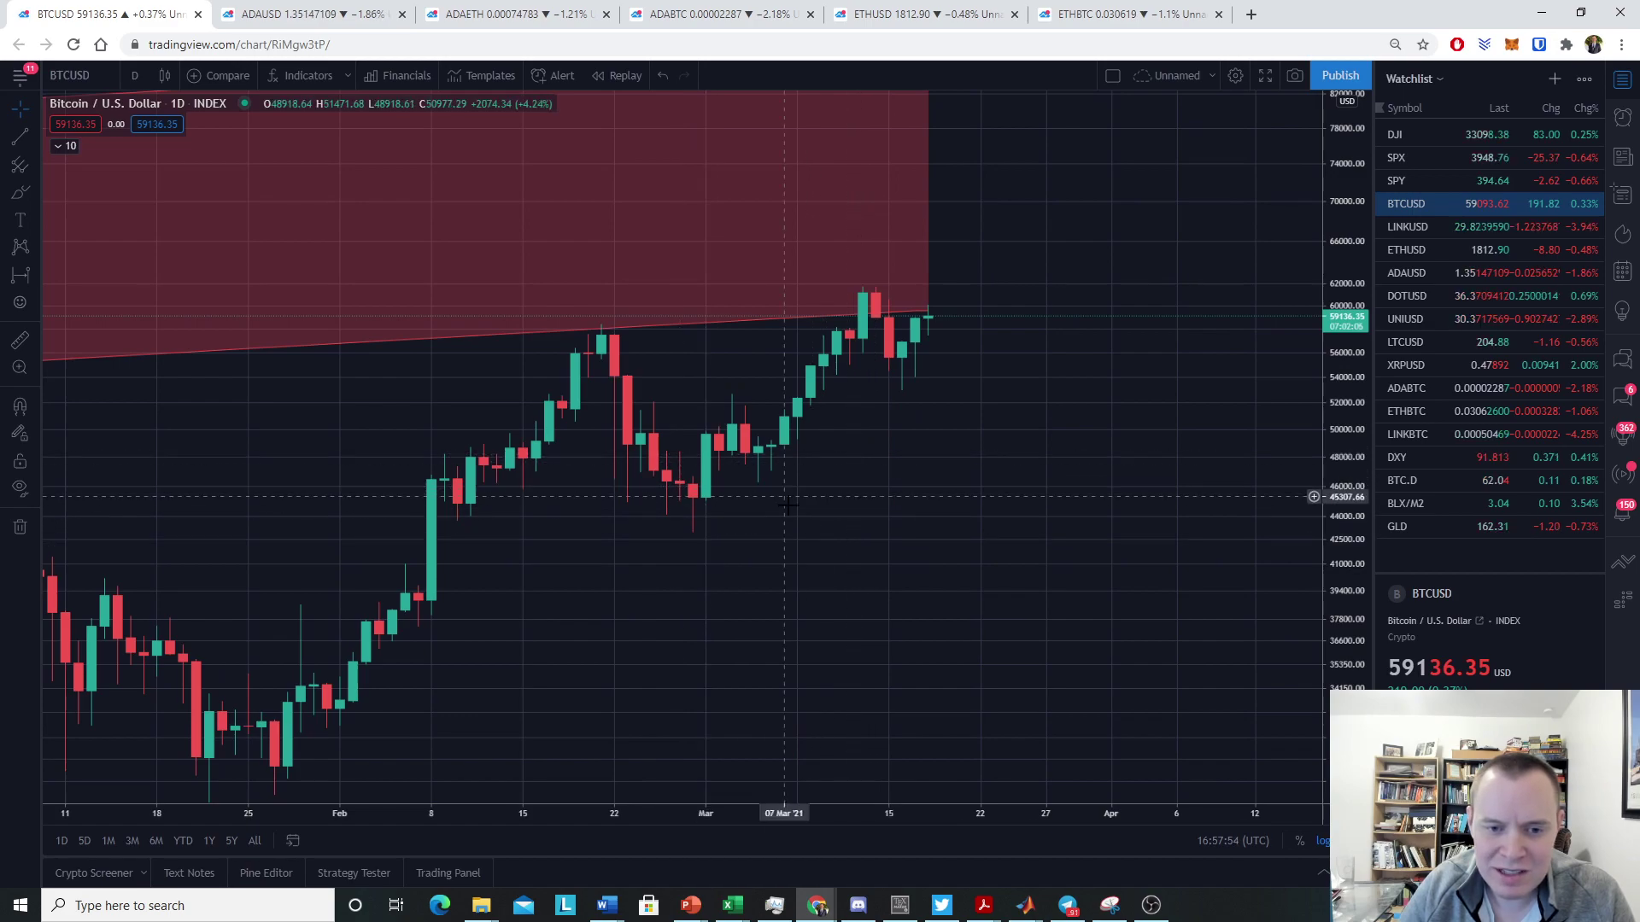
Circle the late February peak, the mid-March peak and the latest candle at the red band's lower edge, and clear the circles
click(19, 193)
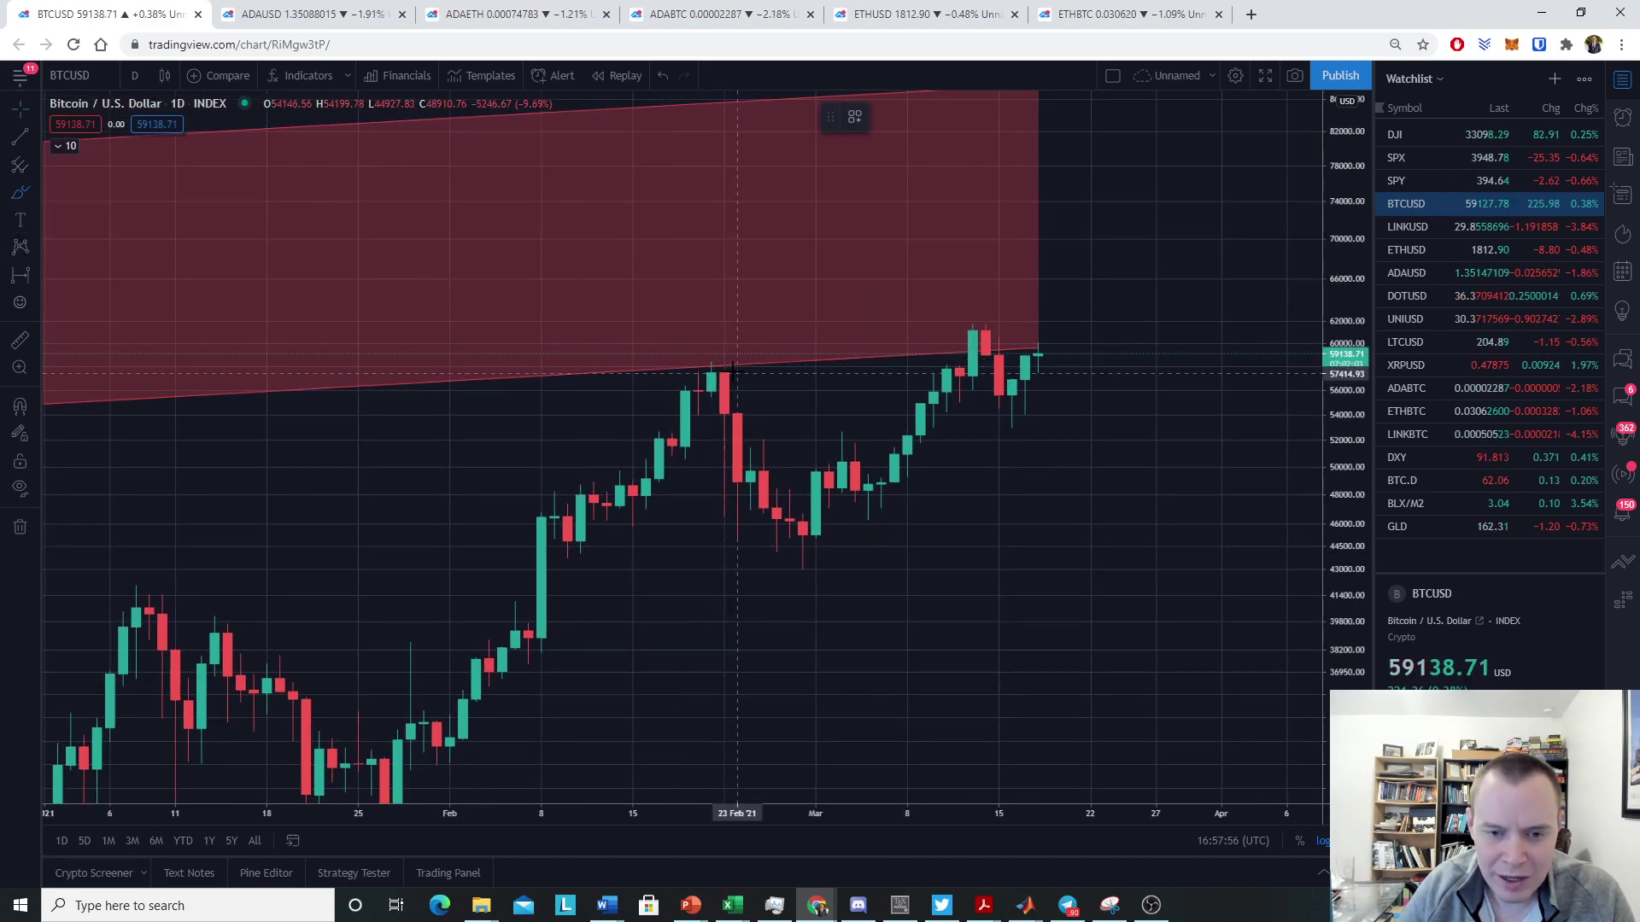
drag(707, 366, 700, 375)
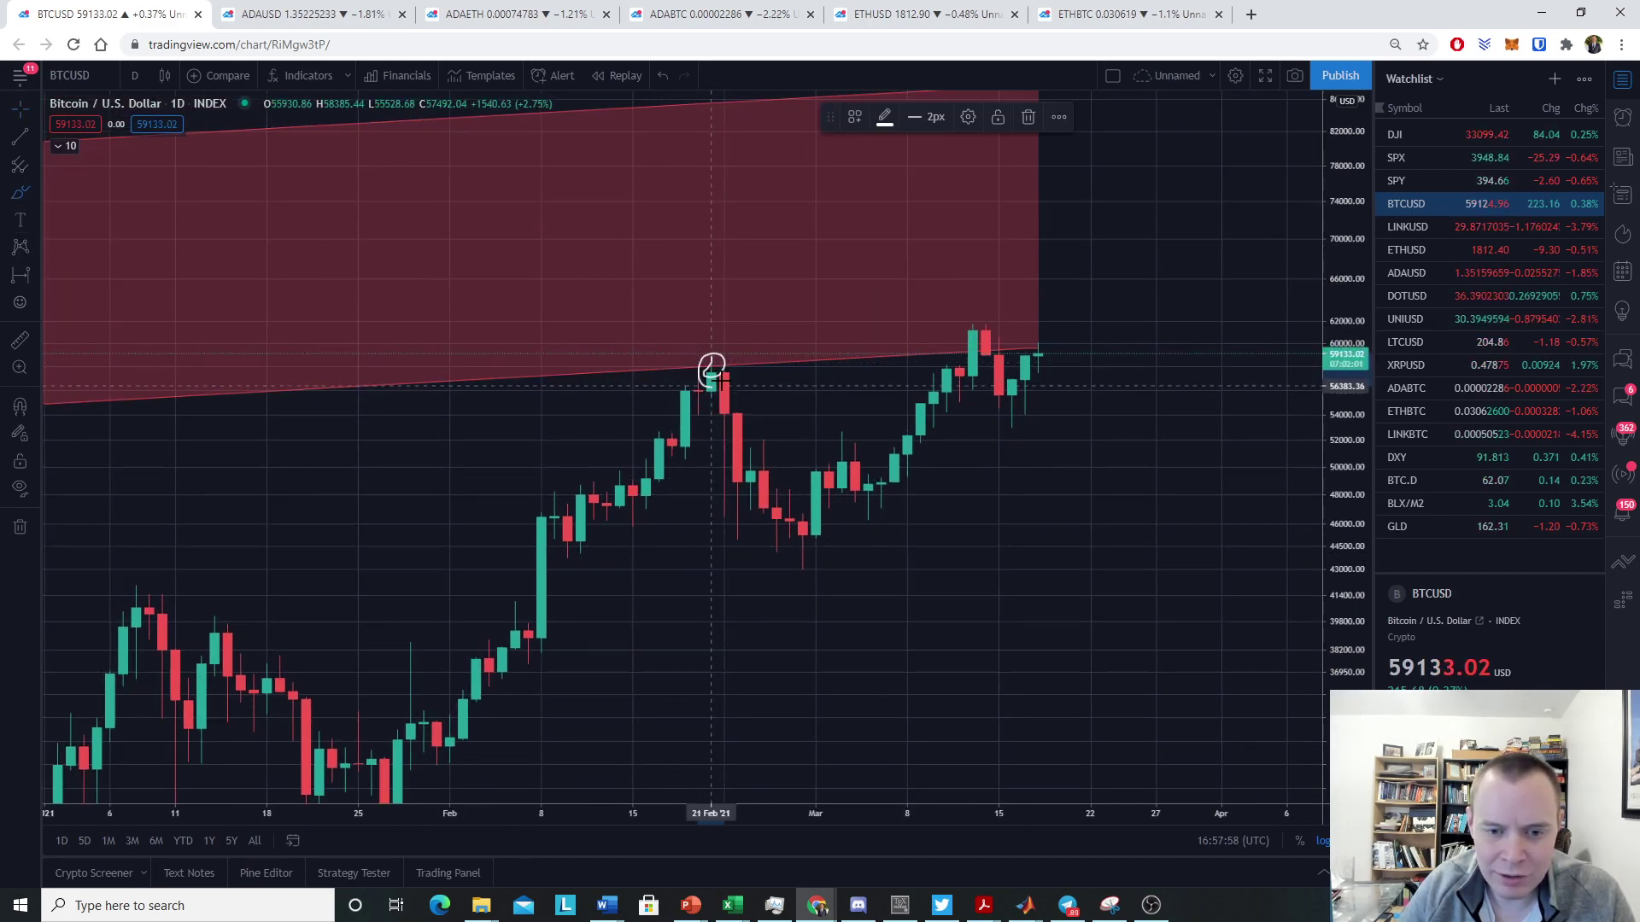
mouse_move(997, 324)
mouse_down()
mouse_move(957, 319)
mouse_move(961, 363)
mouse_move(1000, 324)
mouse_move(1034, 358)
mouse_move(1042, 335)
mouse_up()
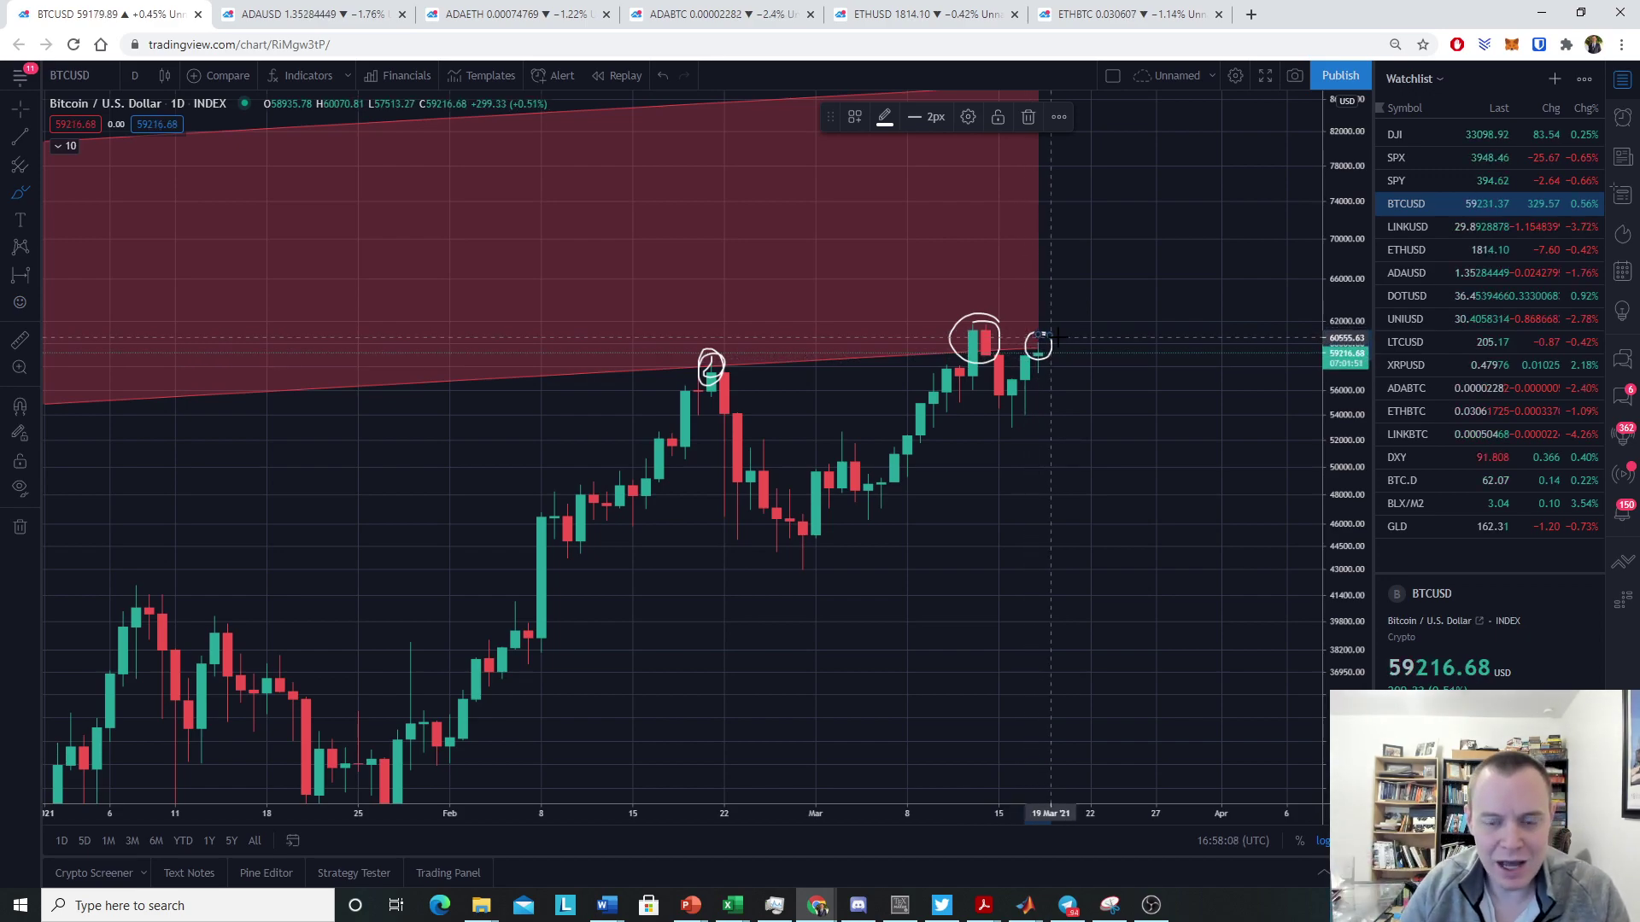
right_click(1016, 485)
click(1091, 813)
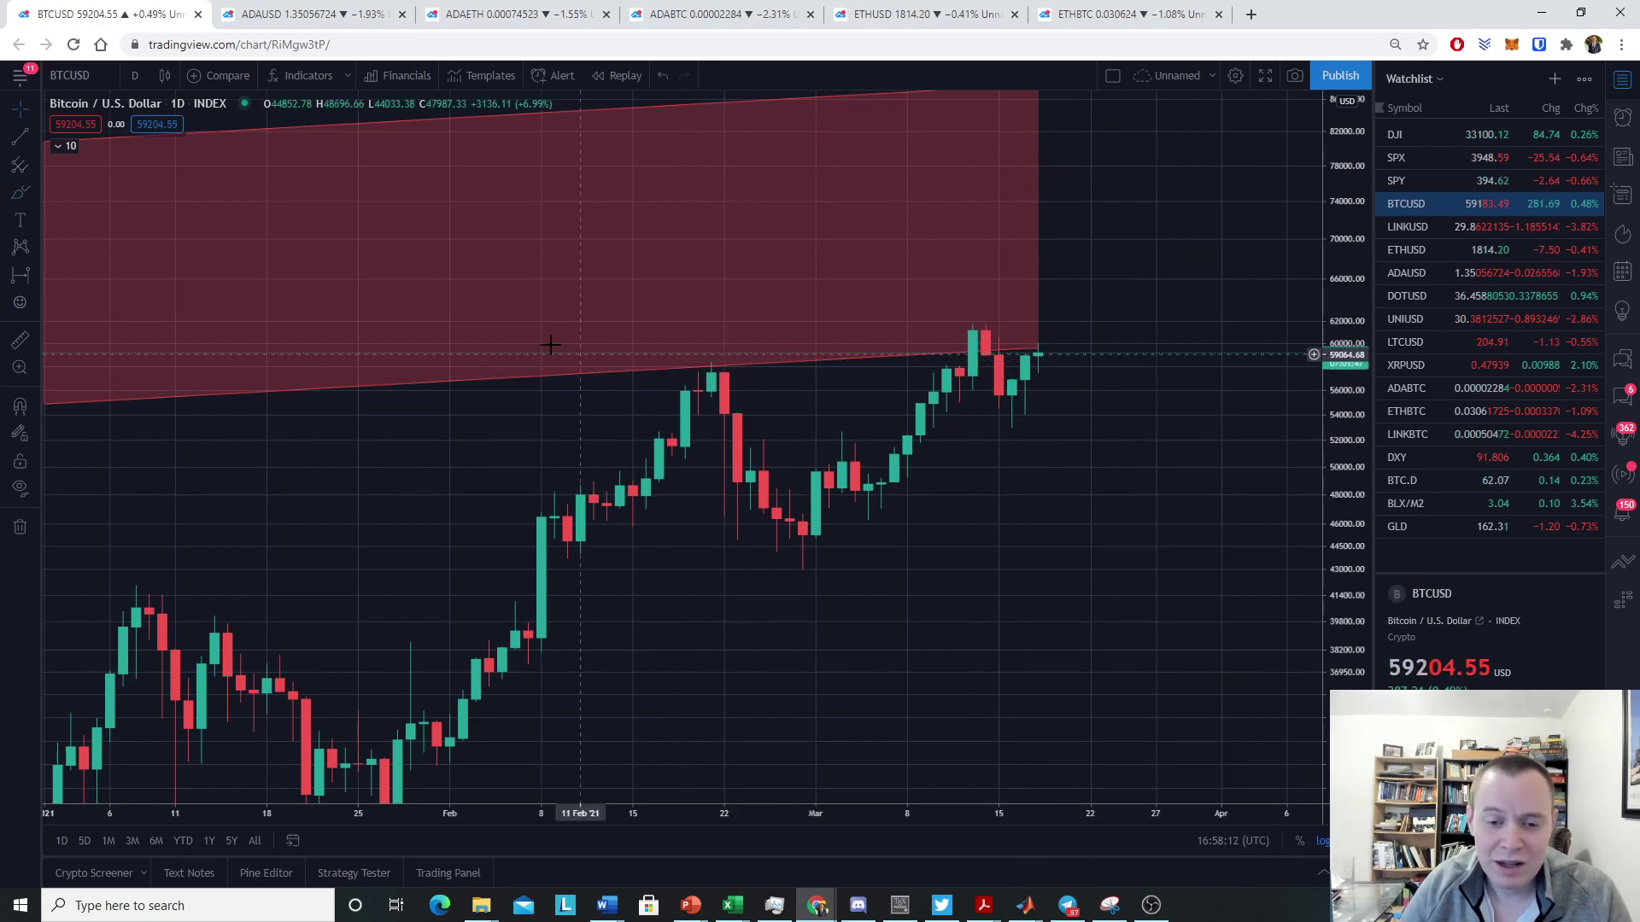
Draw an upward arrow from the latest daily candle to about 68000 with the Brush, and remove it again
mouse_move(1038, 351)
mouse_down()
mouse_move(1063, 318)
mouse_move(1069, 257)
mouse_up()
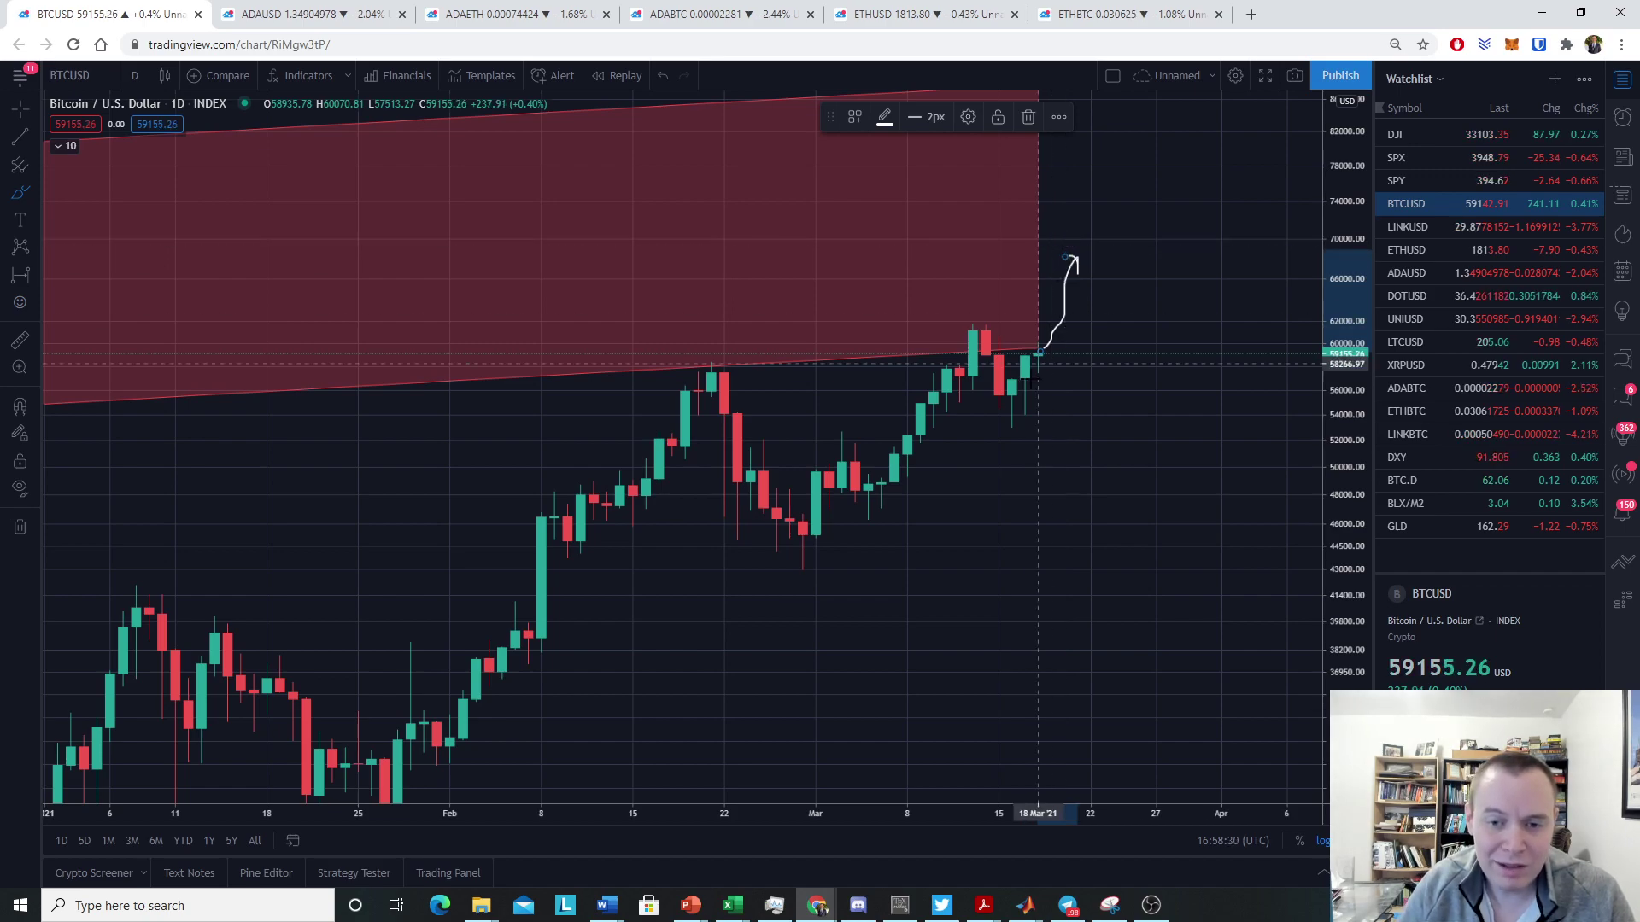
right_click(1005, 510)
click(1085, 807)
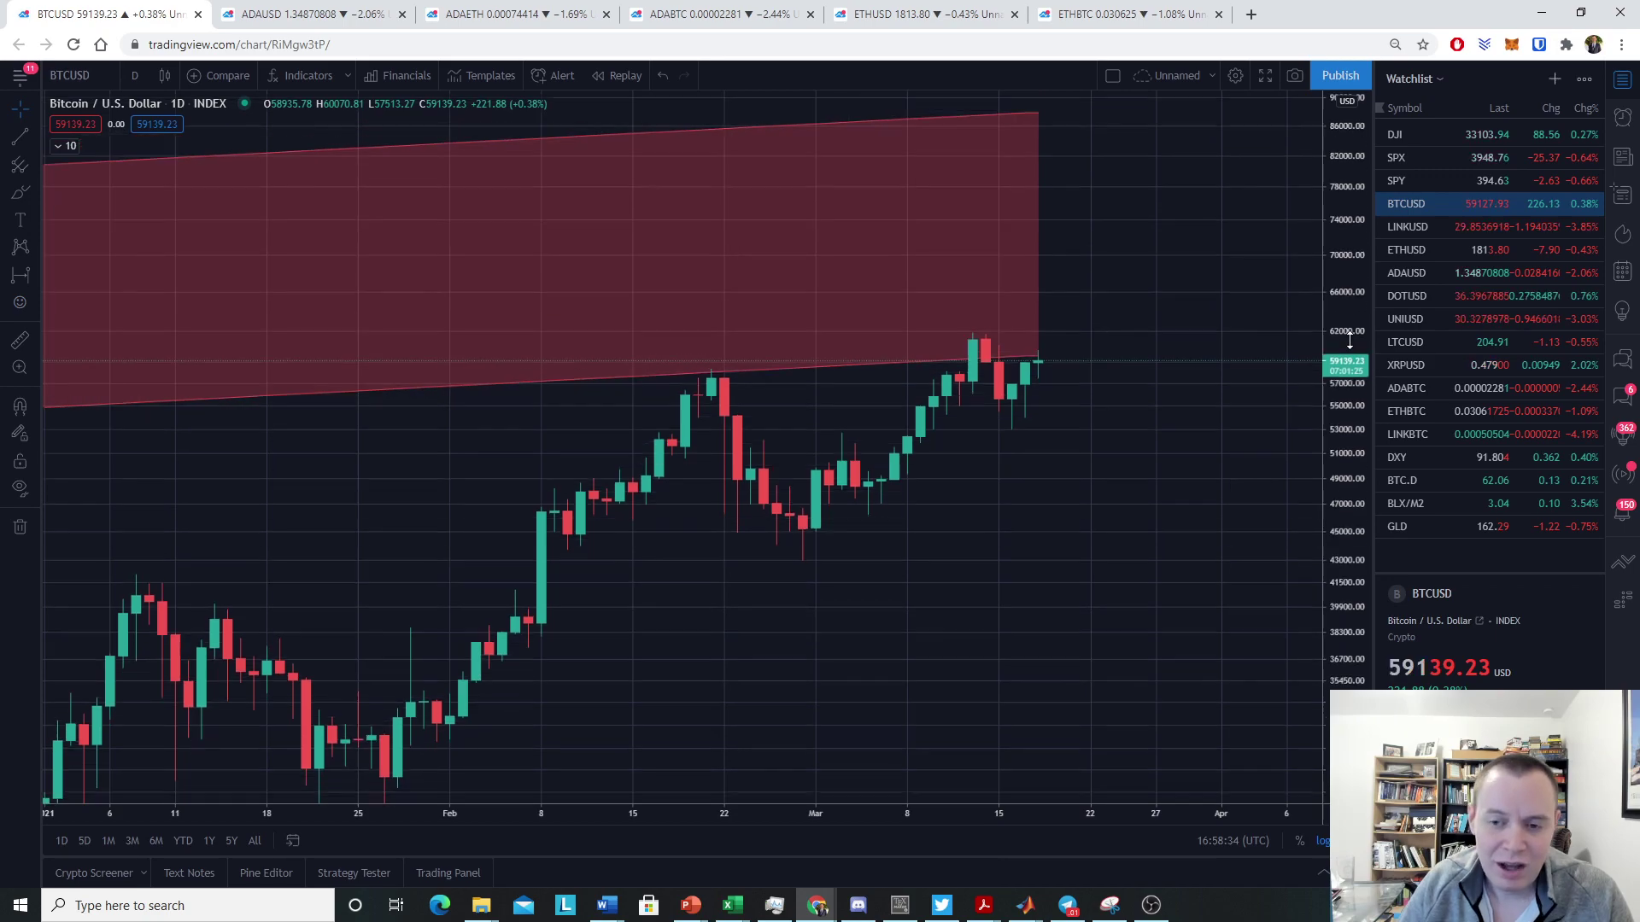
Examine the 2020–2021 daily price run from the green regression band up to the red band
drag(1316, 270, 1332, 368)
scroll(1152, 608, down, 5)
scroll(1151, 608, down, 3)
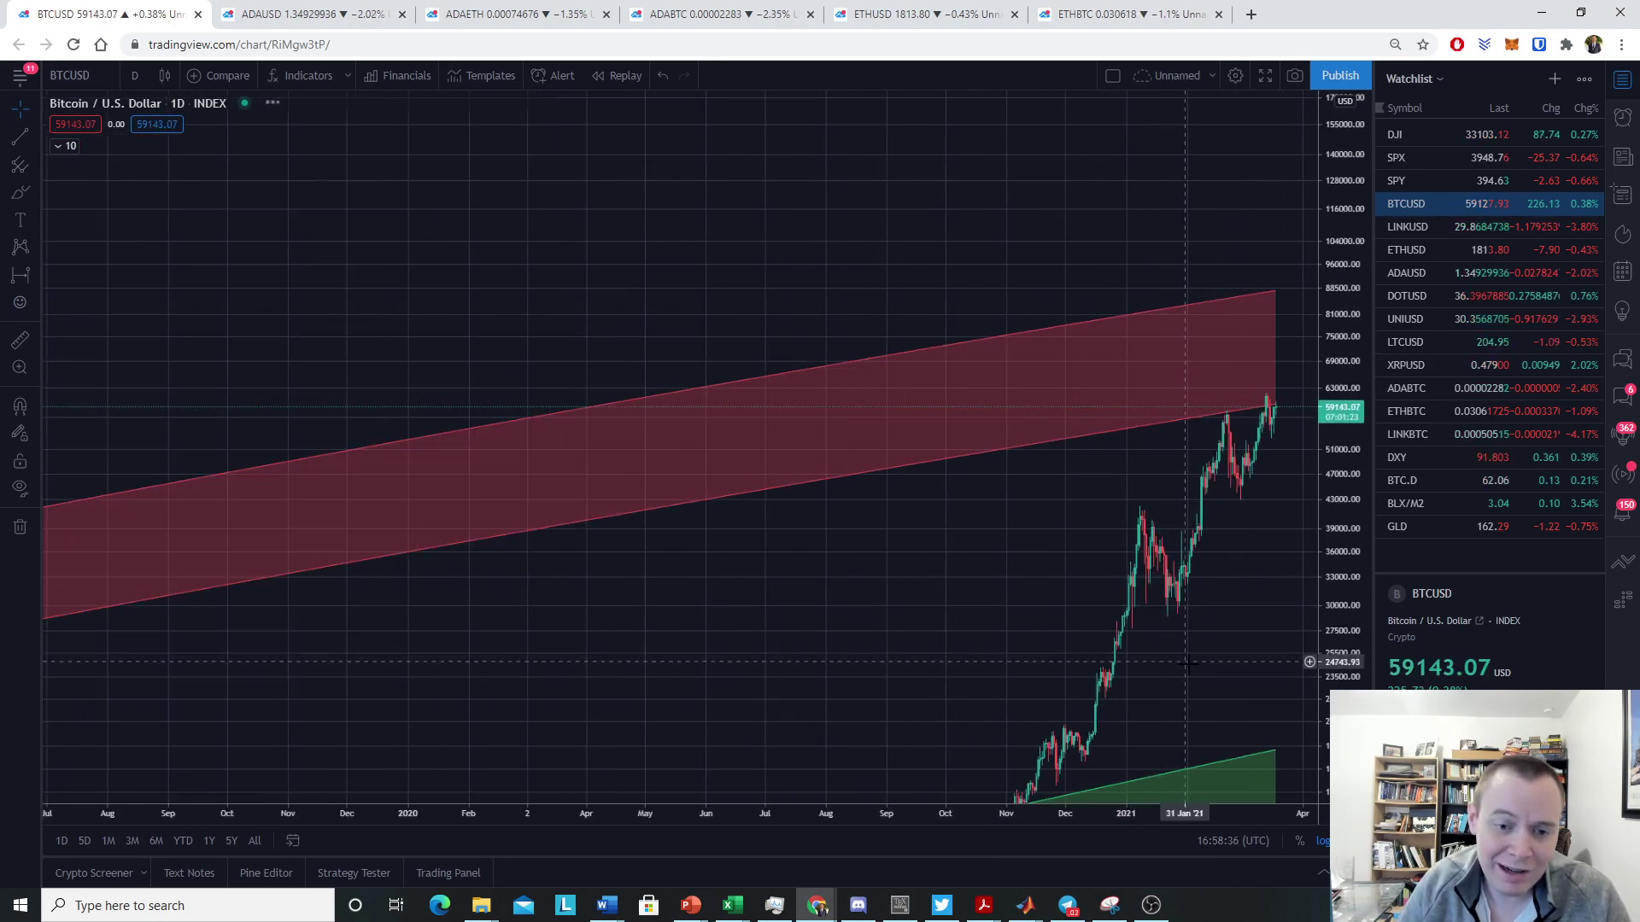
drag(1151, 608, 866, 312)
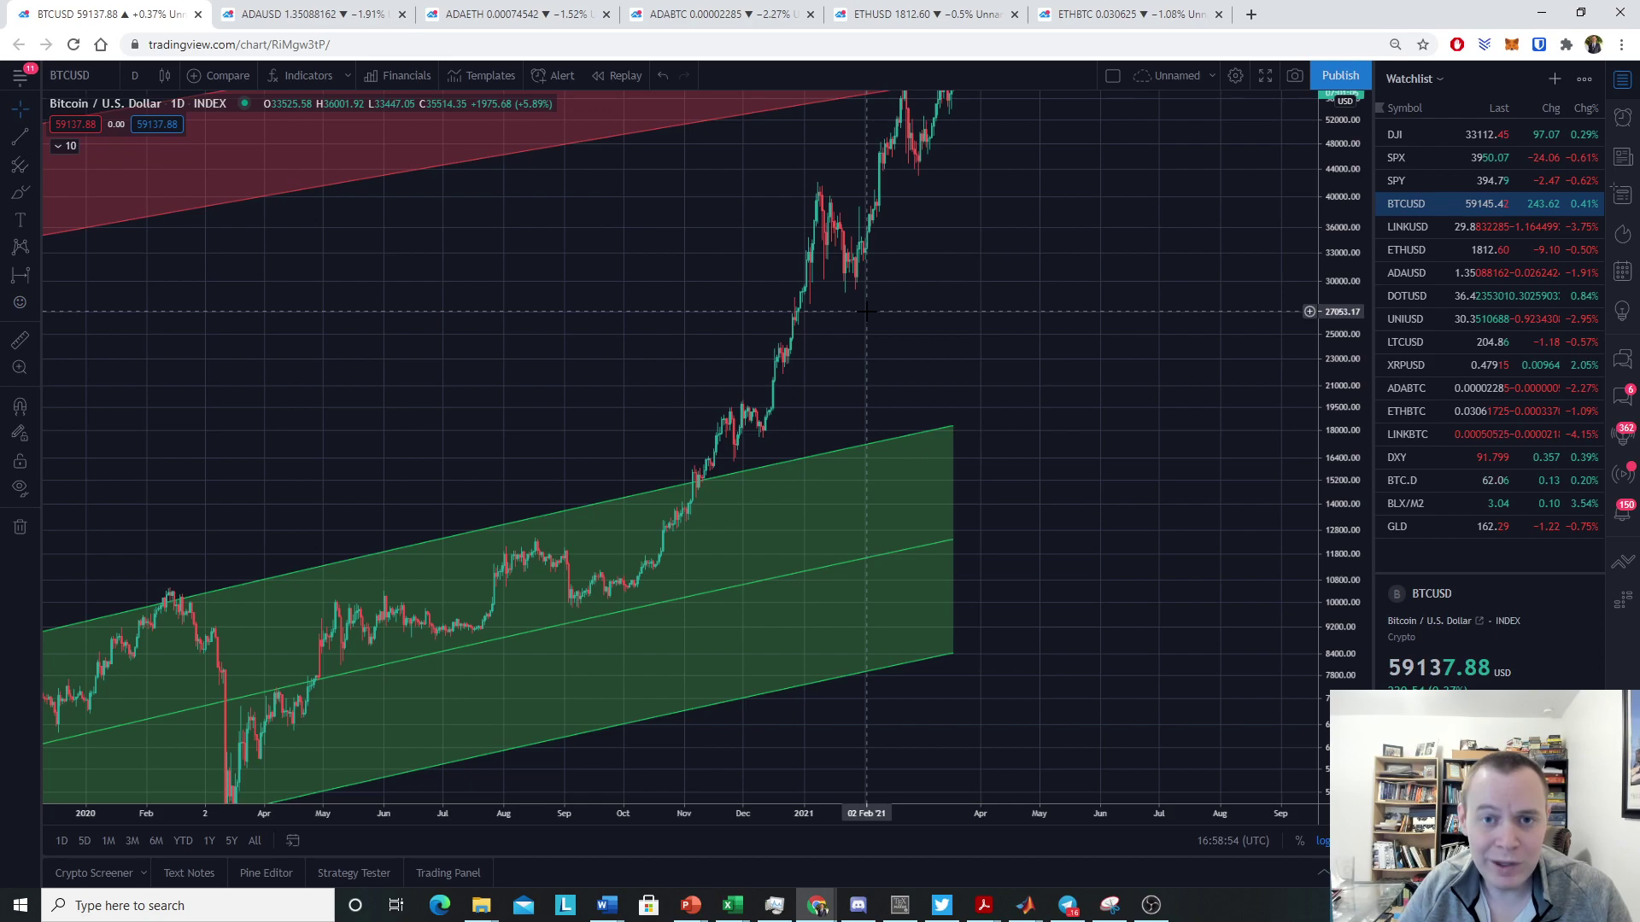
drag(907, 205, 998, 338)
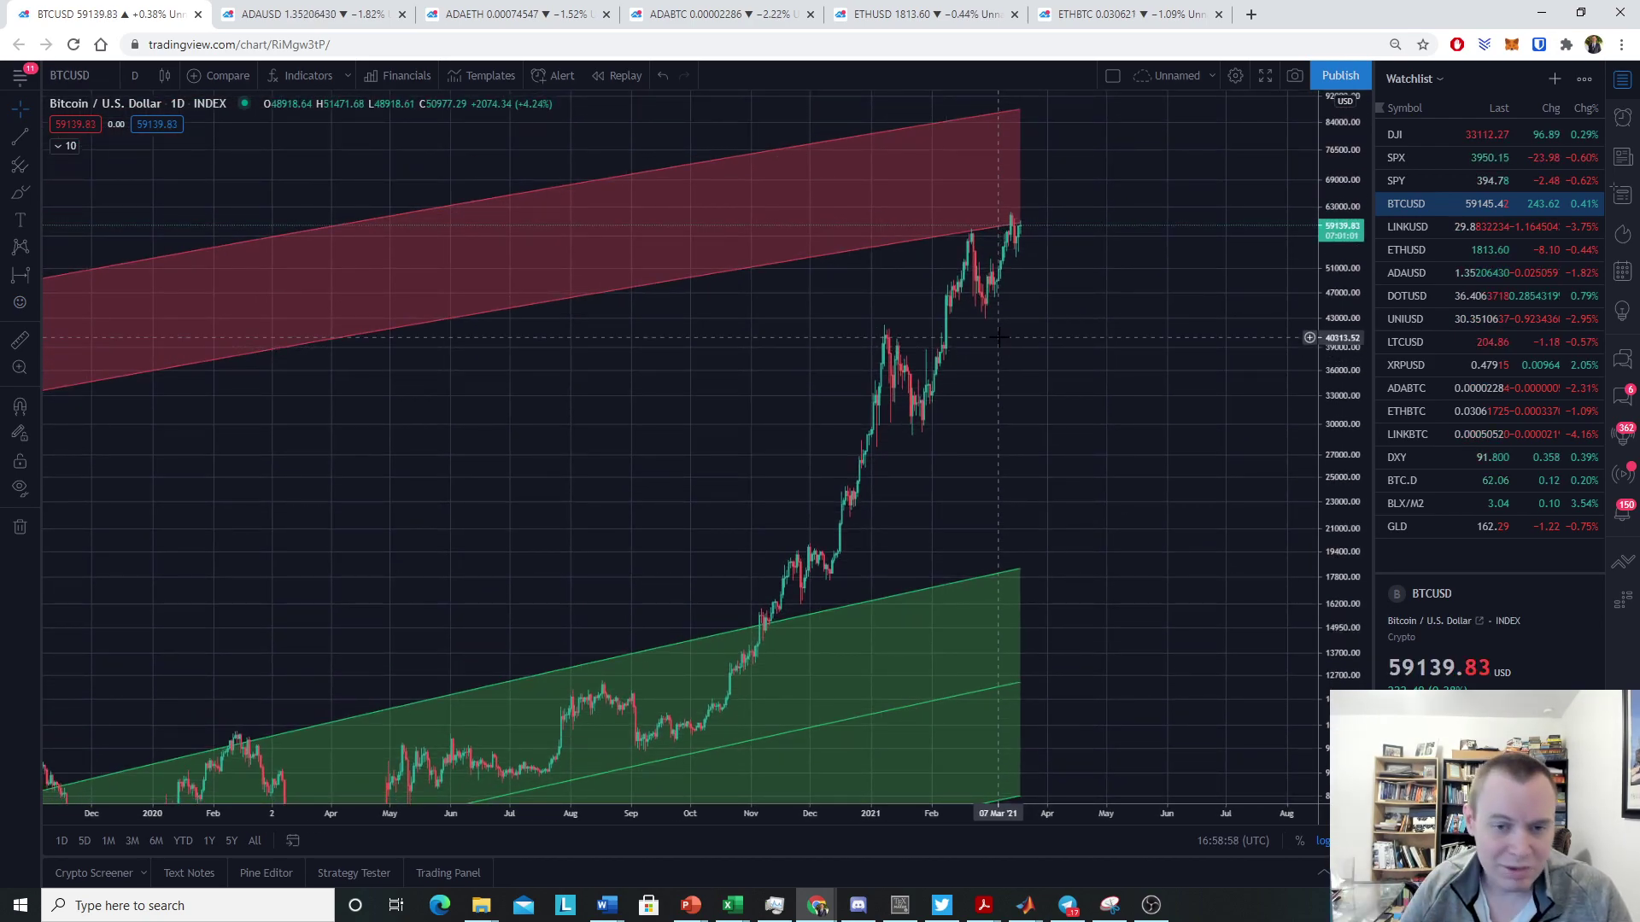
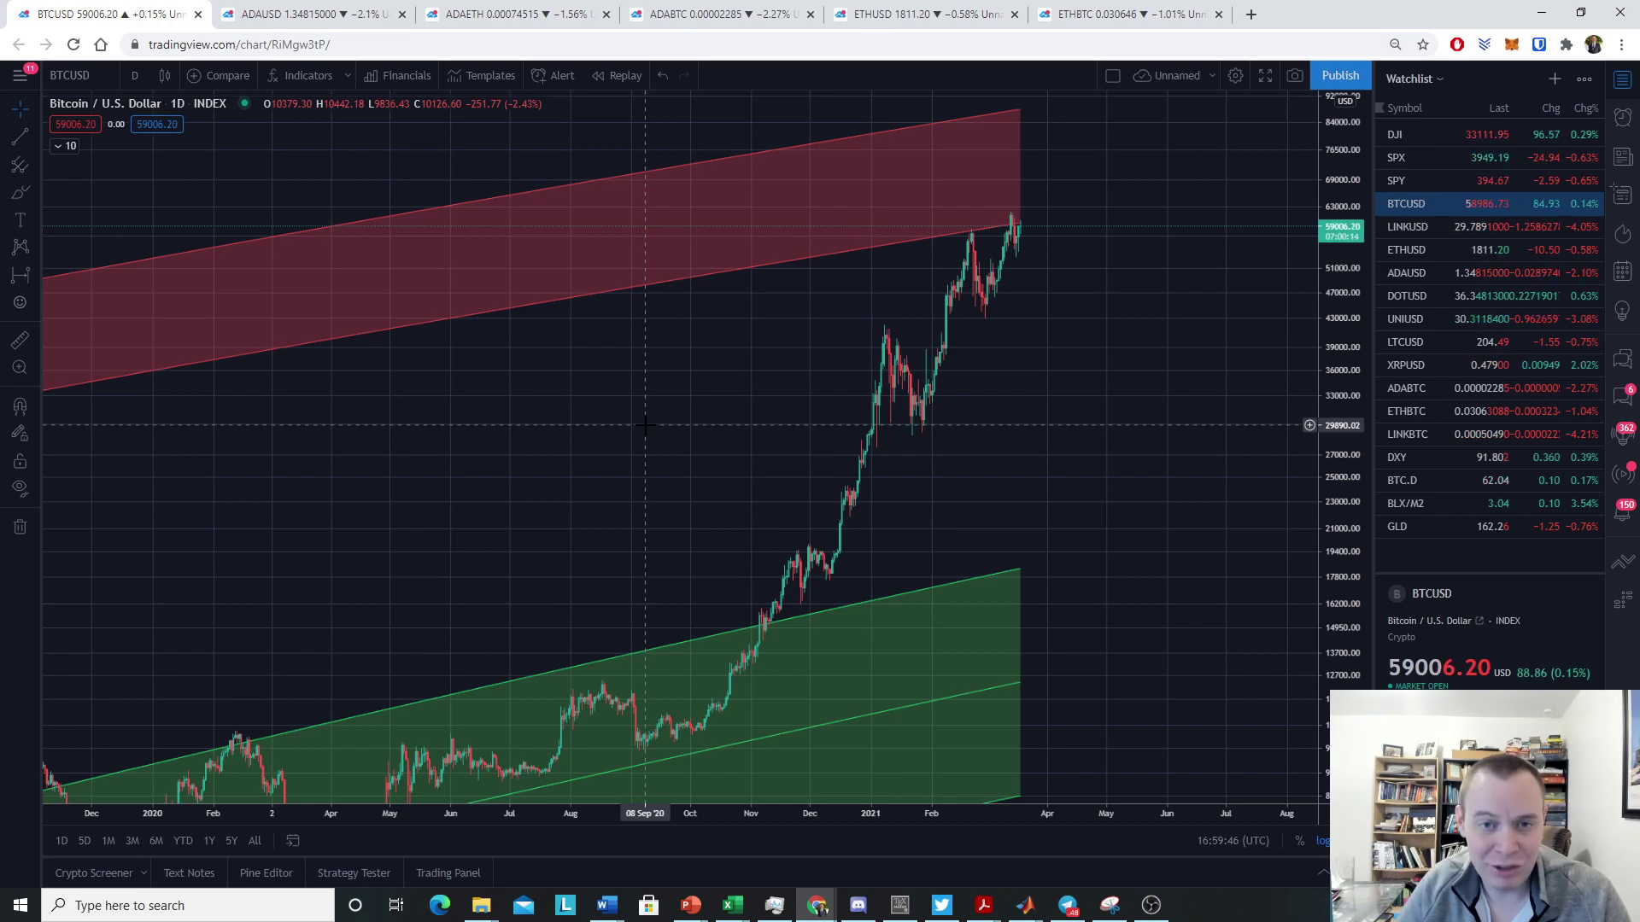
Expand the indicator list to read the BTC Logarithmic Regression Bands values beside the early 2021 daily candles
scroll(820, 231, up, 3)
drag(1341, 341, 1340, 513)
drag(948, 402, 902, 451)
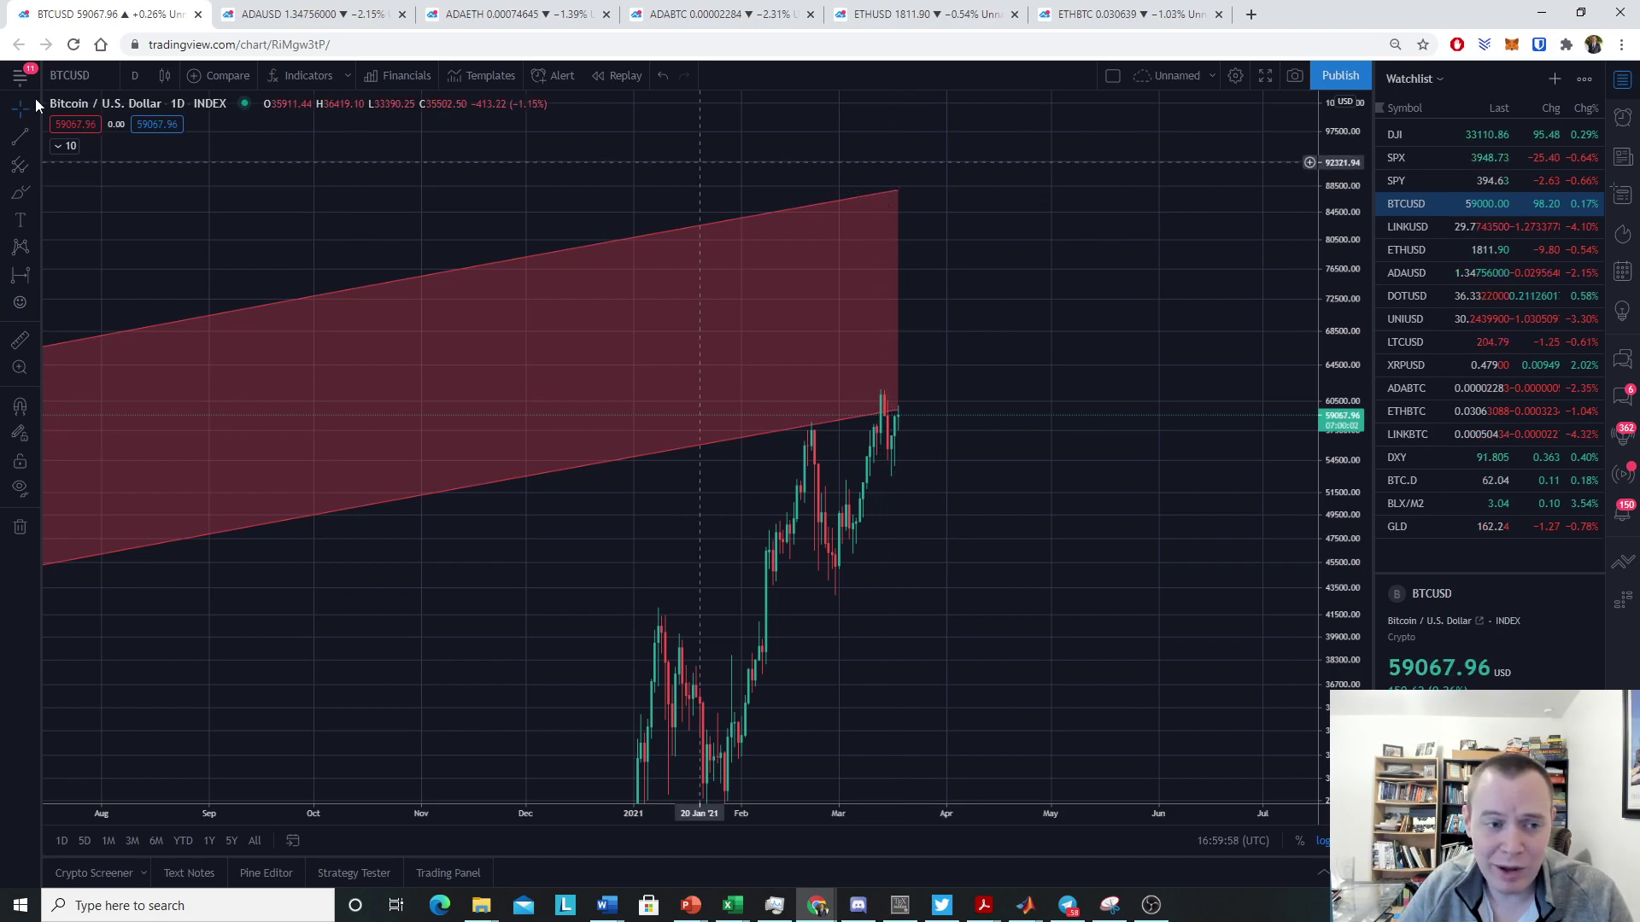
click(65, 147)
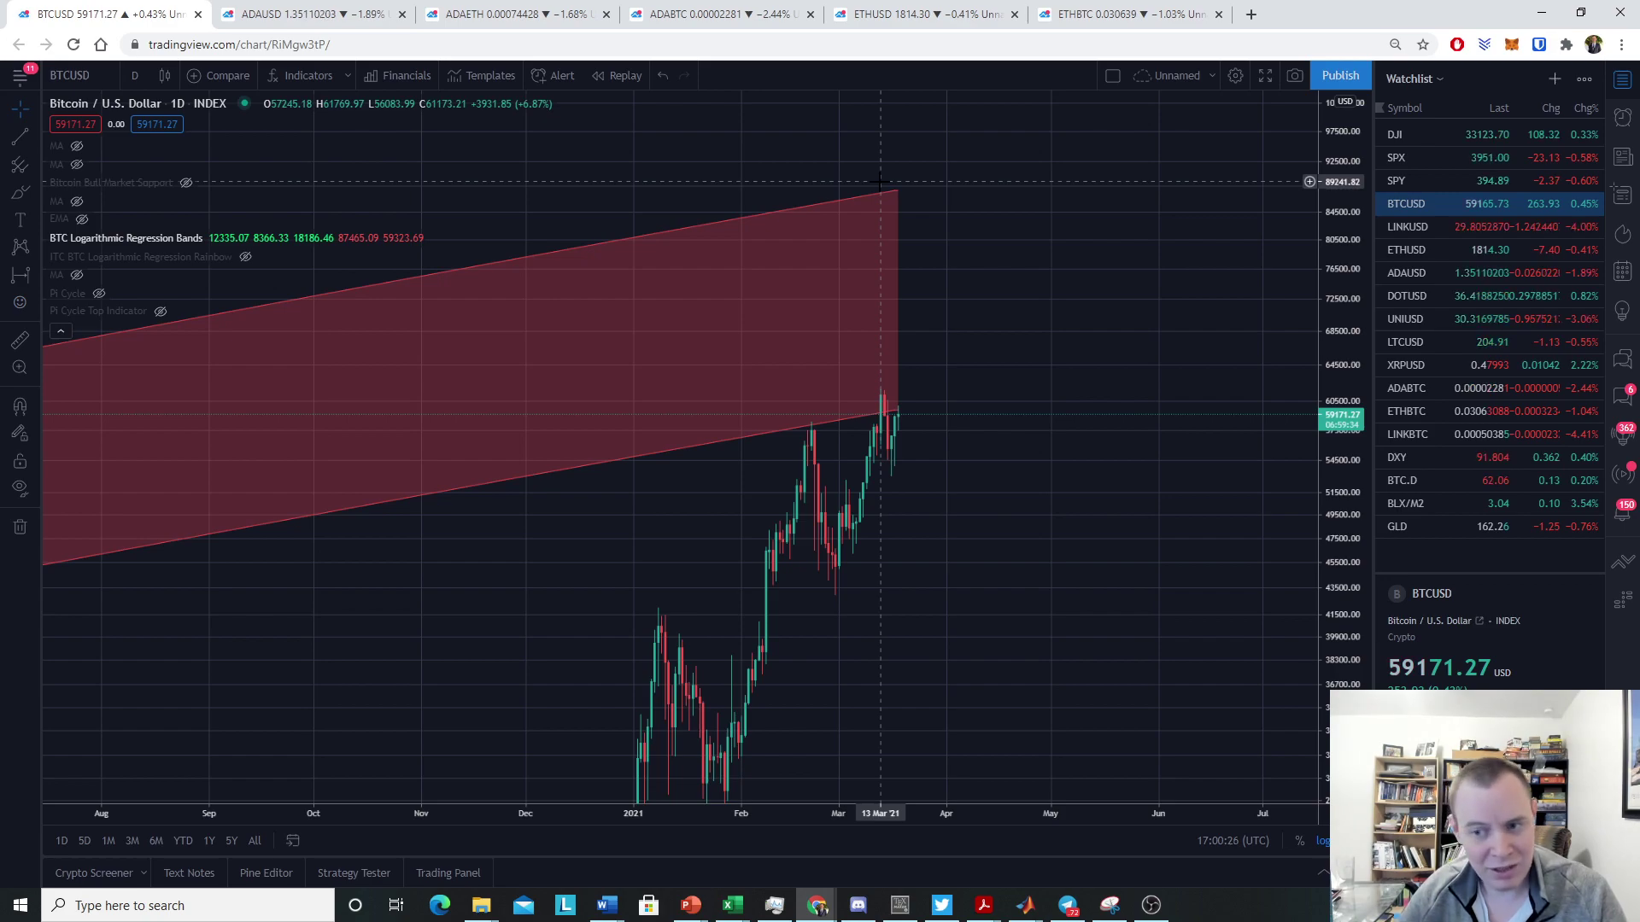
drag(1332, 281, 1329, 211)
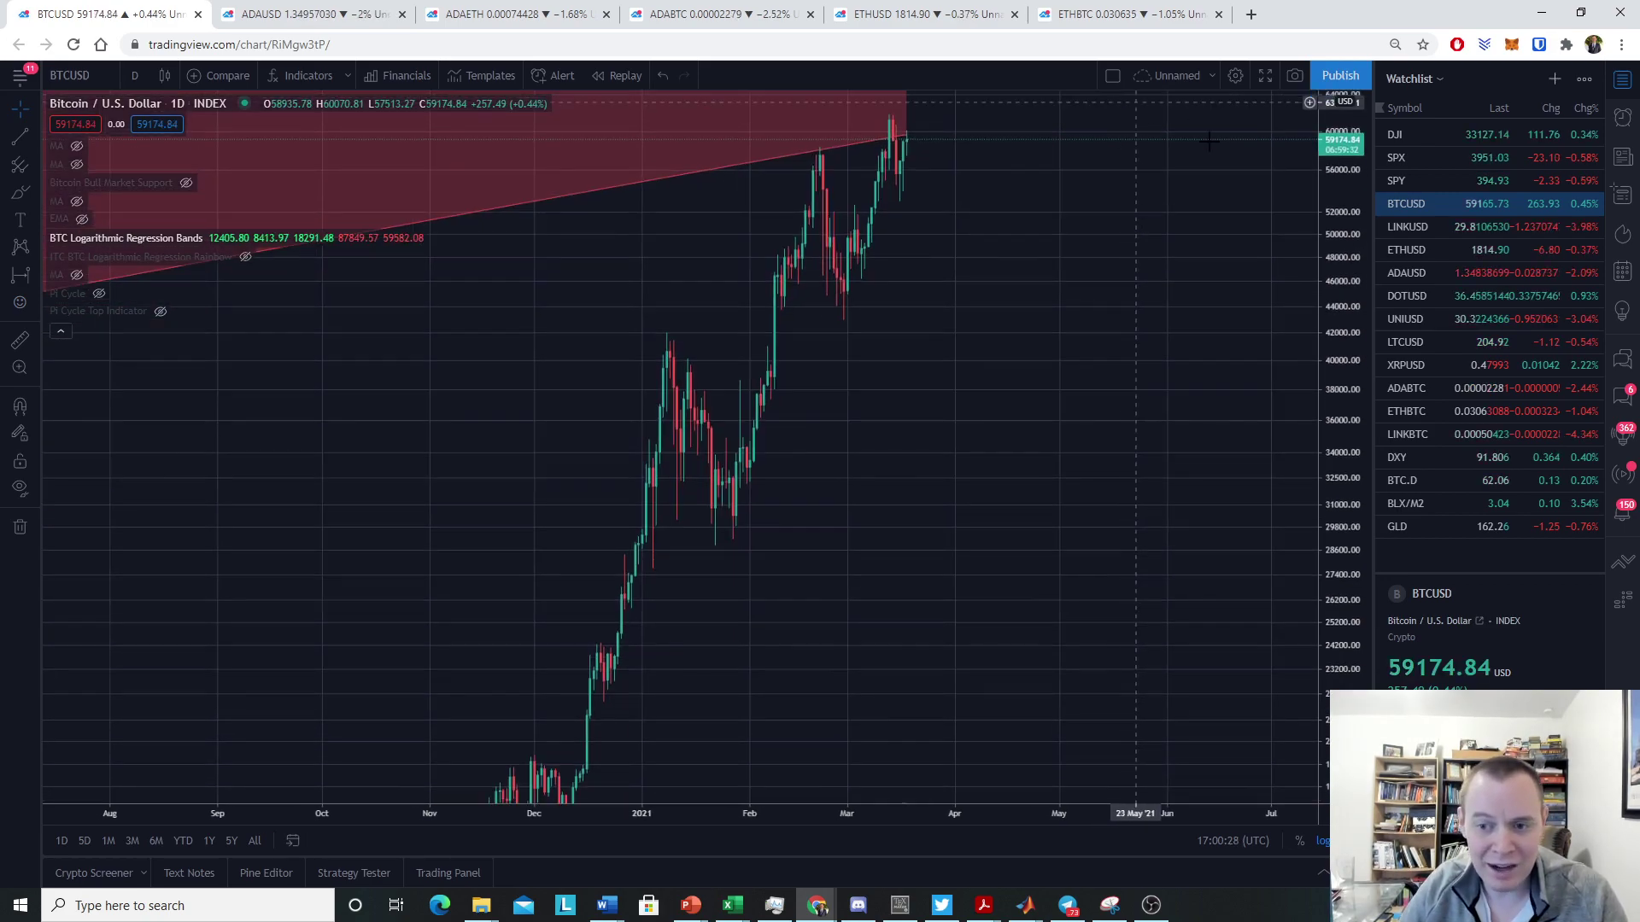
Examine Bitcoin's daily price from 2016 to 2021 against the full red and green regression bands, including the March 2020 low
double_click(1328, 212)
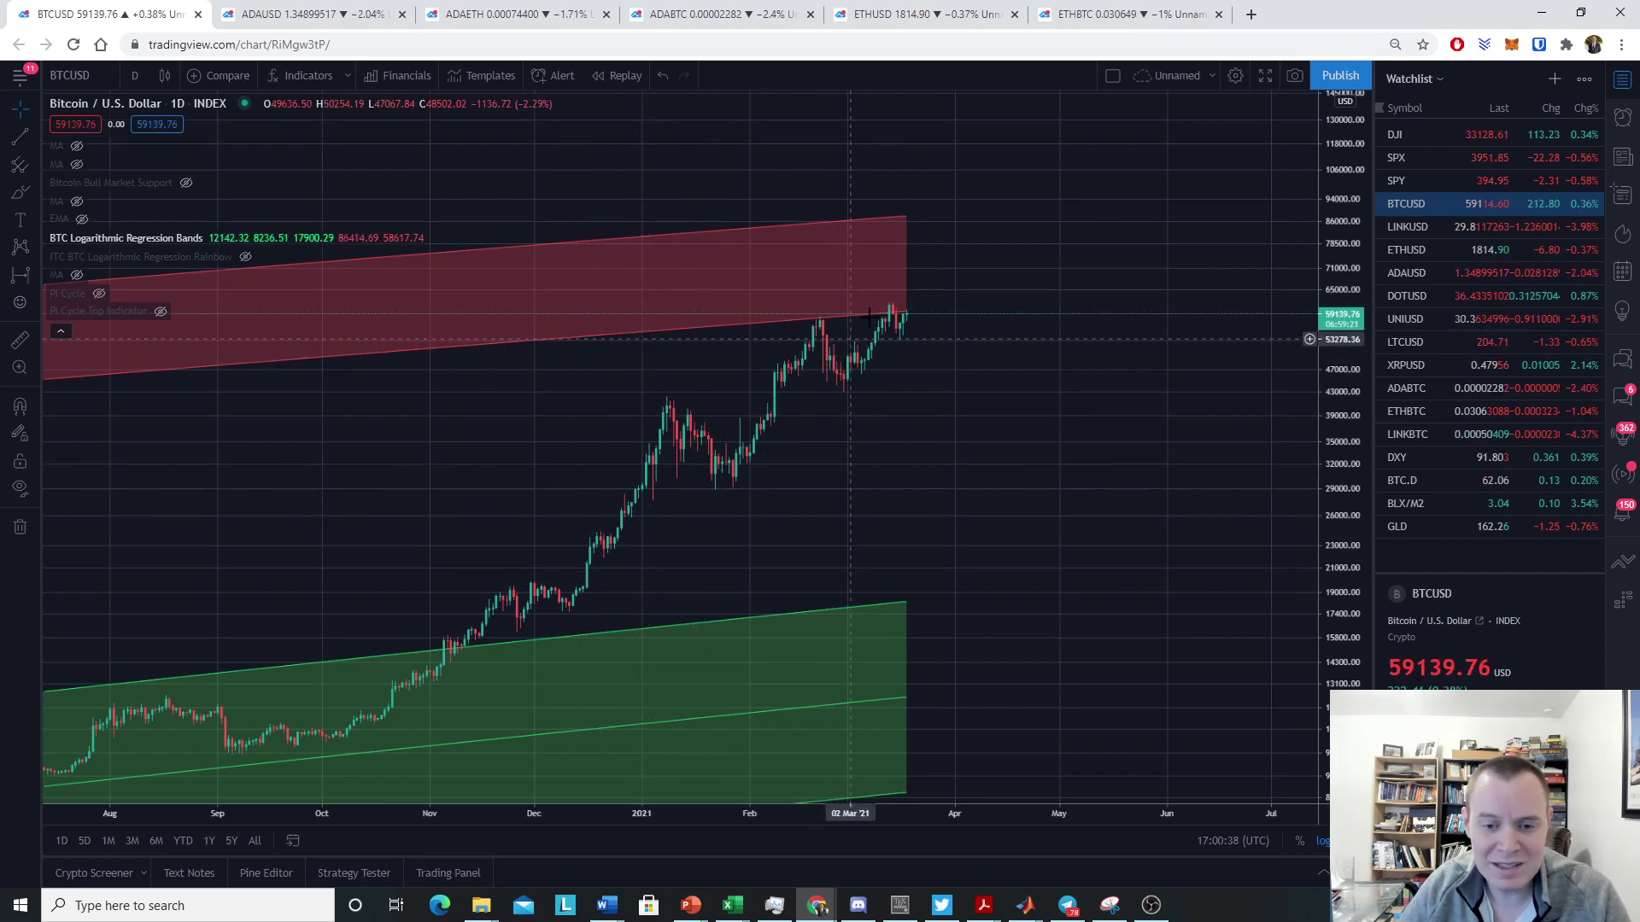
scroll(1040, 353, down, 4)
scroll(1271, 342, down, 3)
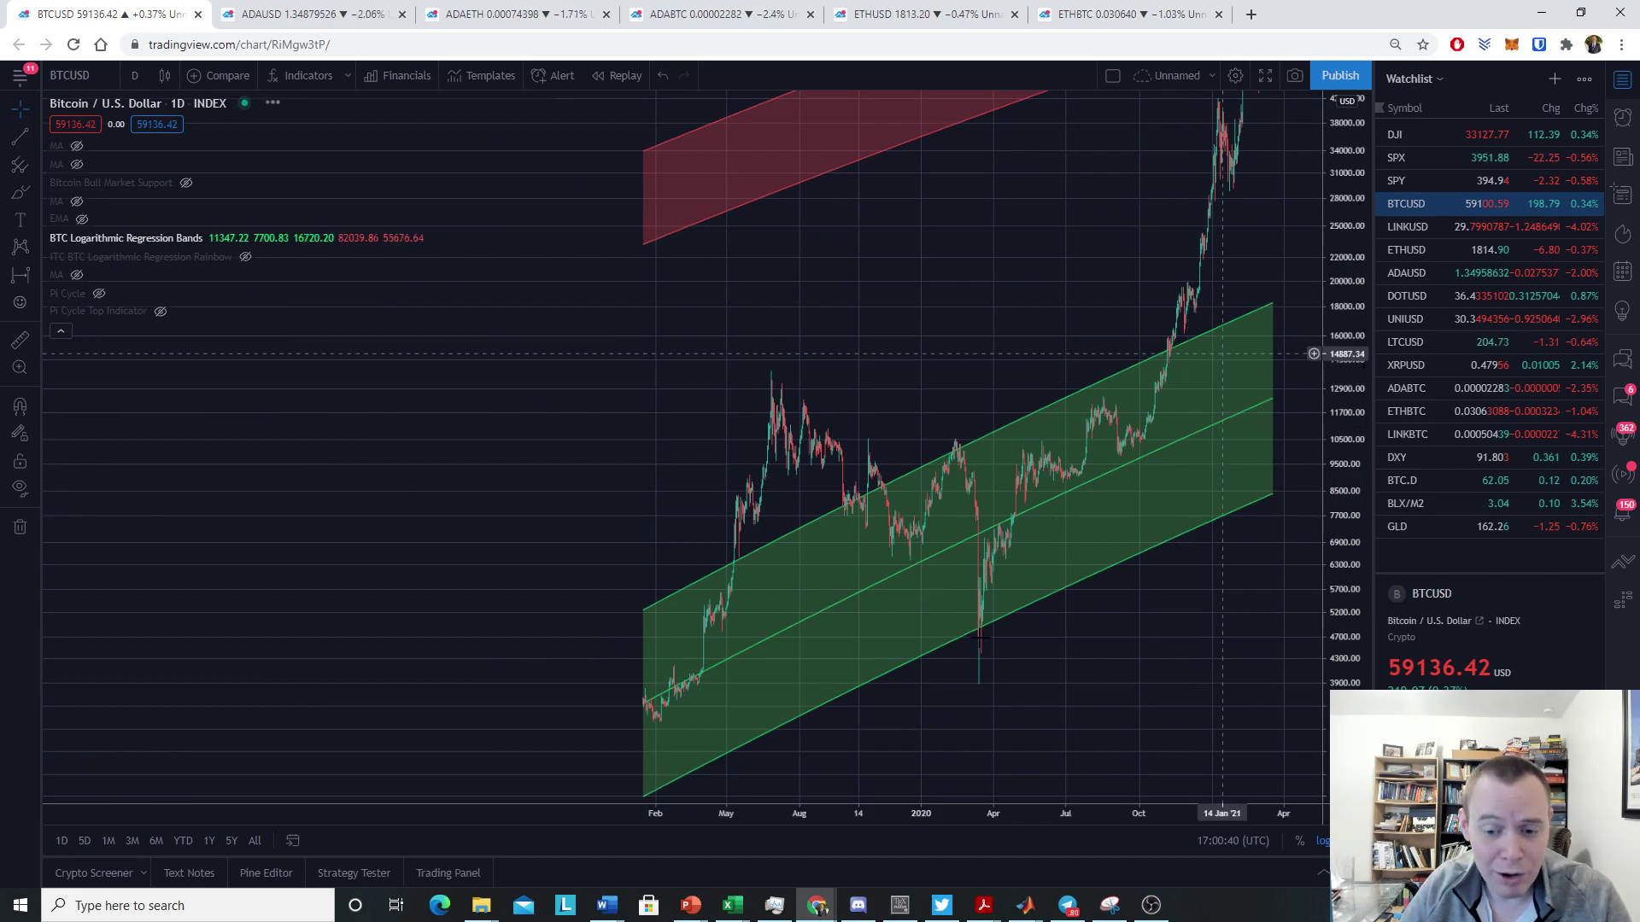
scroll(957, 610, down, 5)
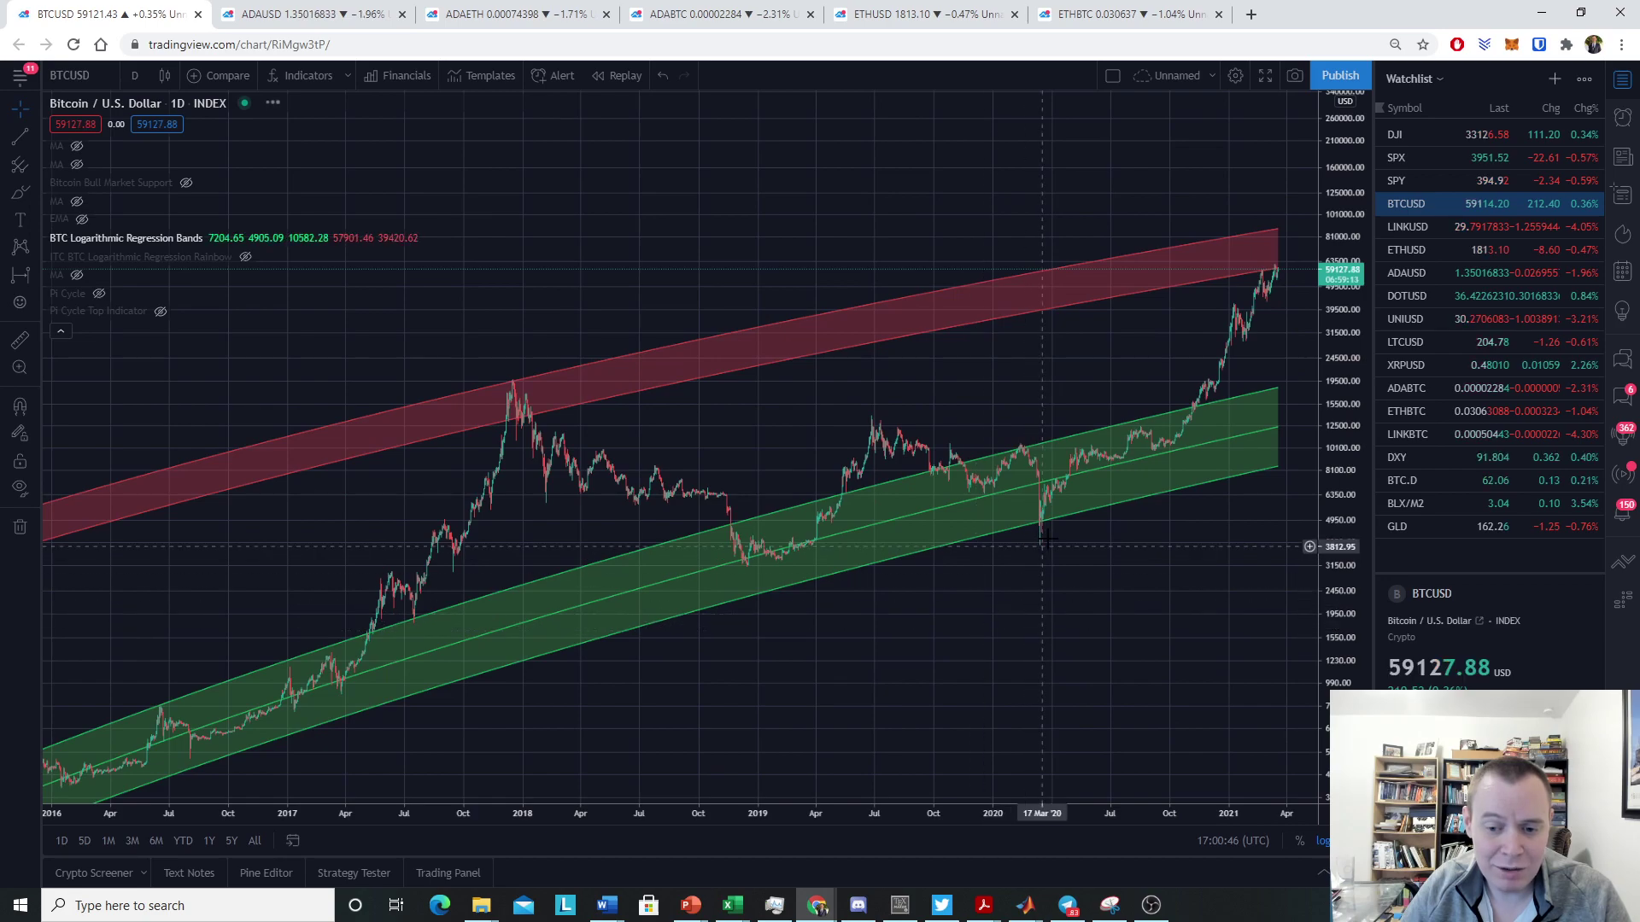
drag(1084, 525, 752, 632)
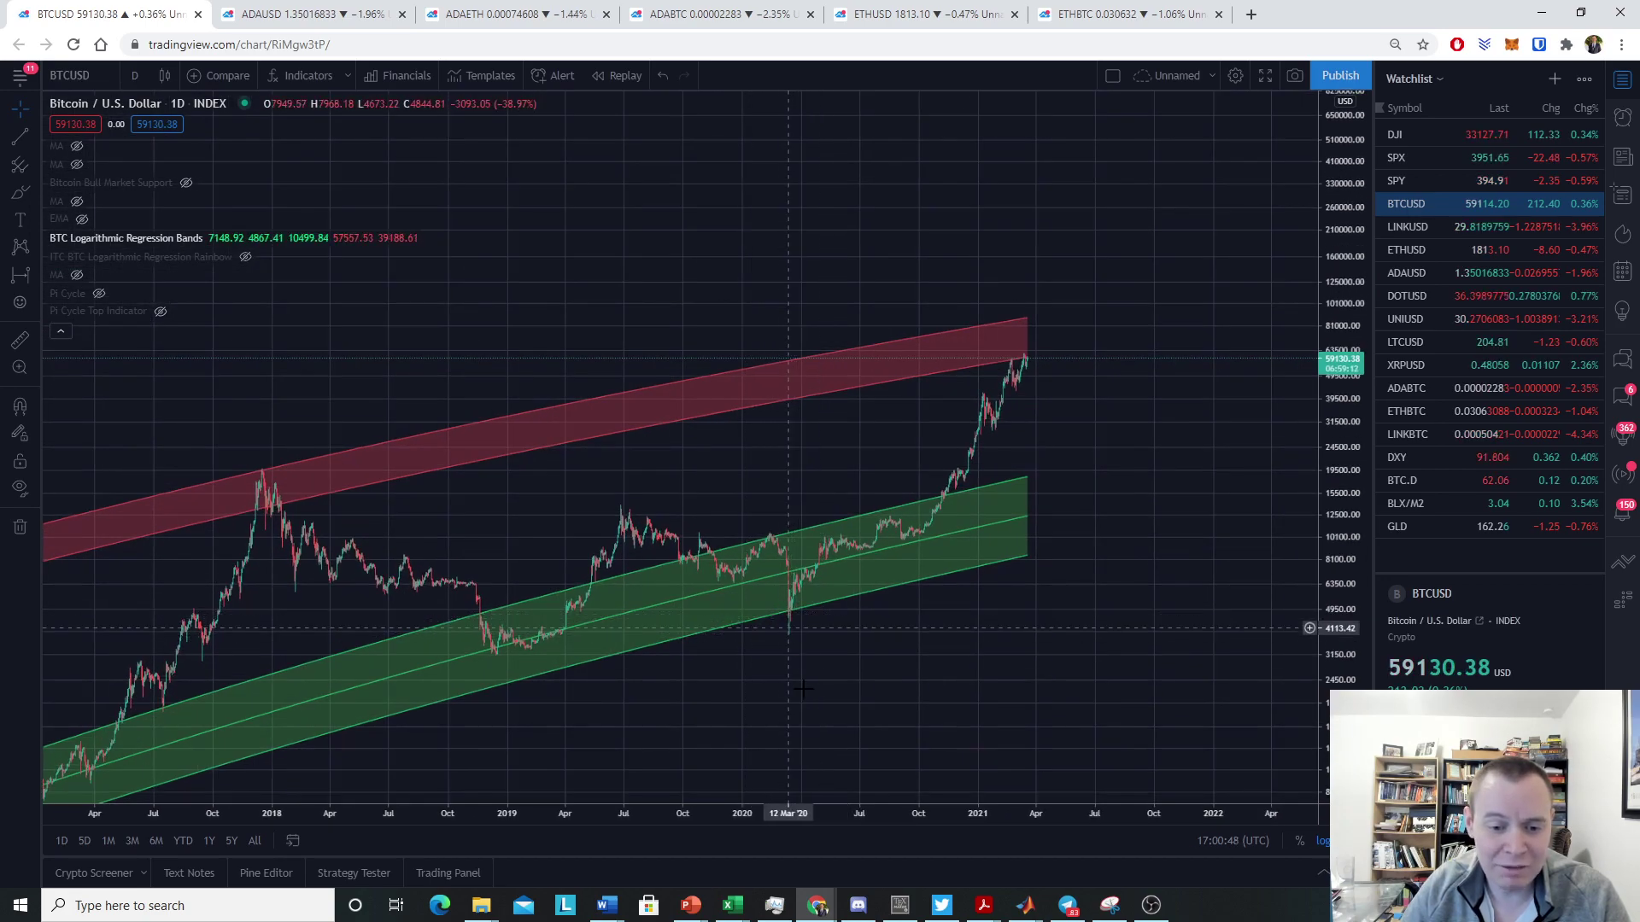
click(19, 193)
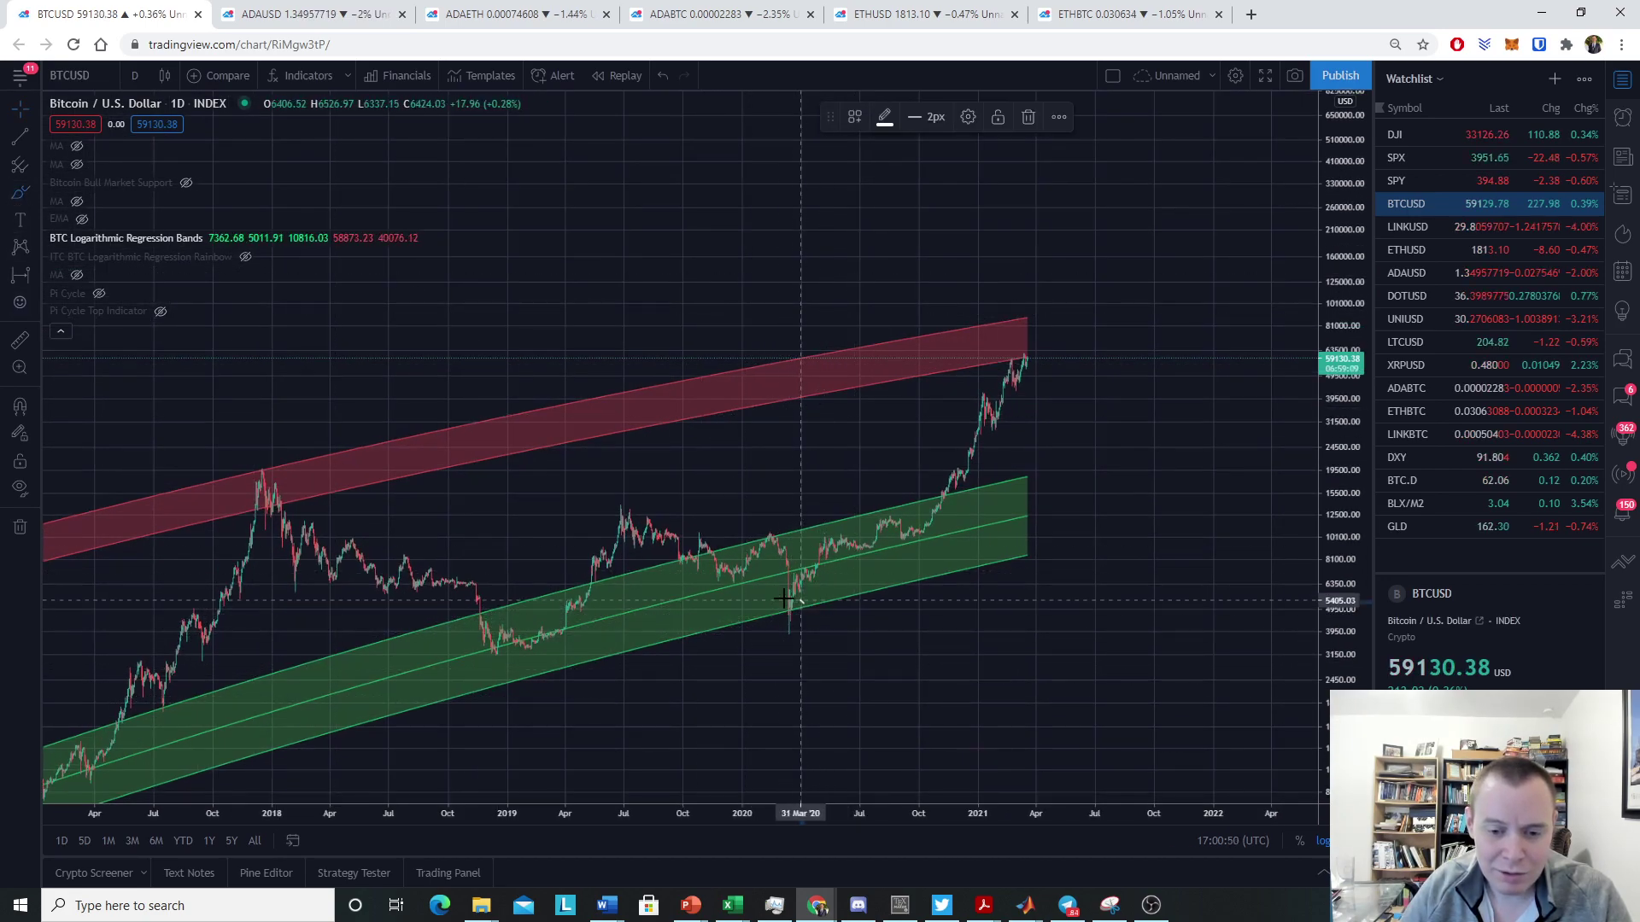
drag(794, 598, 799, 601)
key(Delete)
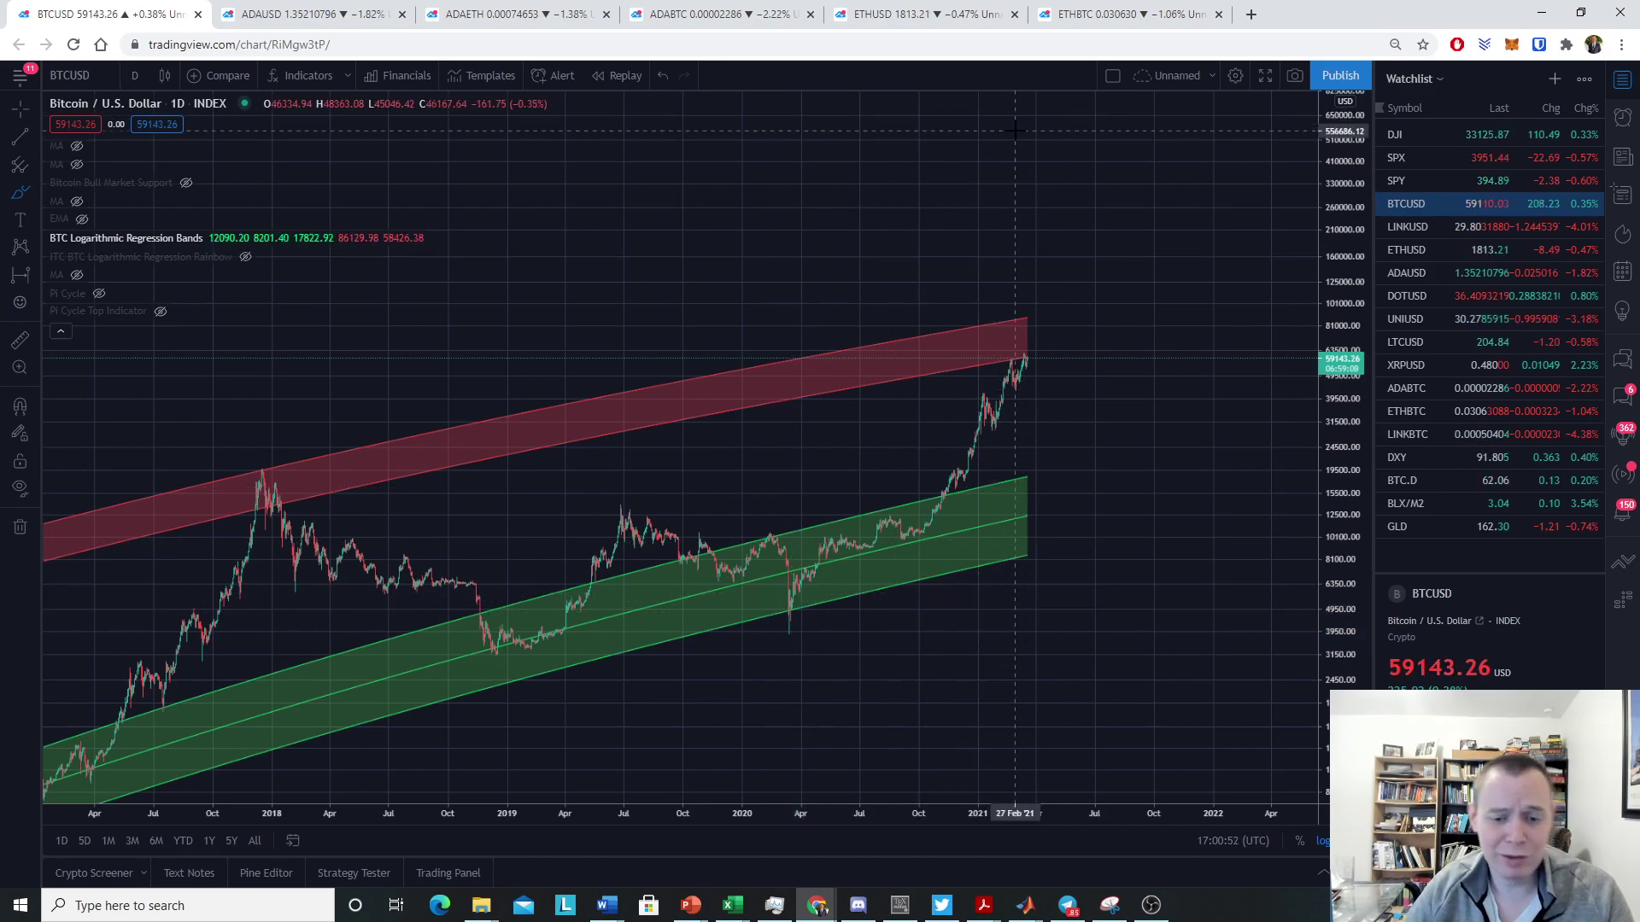
Circle the lows around January 2019 and in March 2020 at the green band with the Brush
click(35, 193)
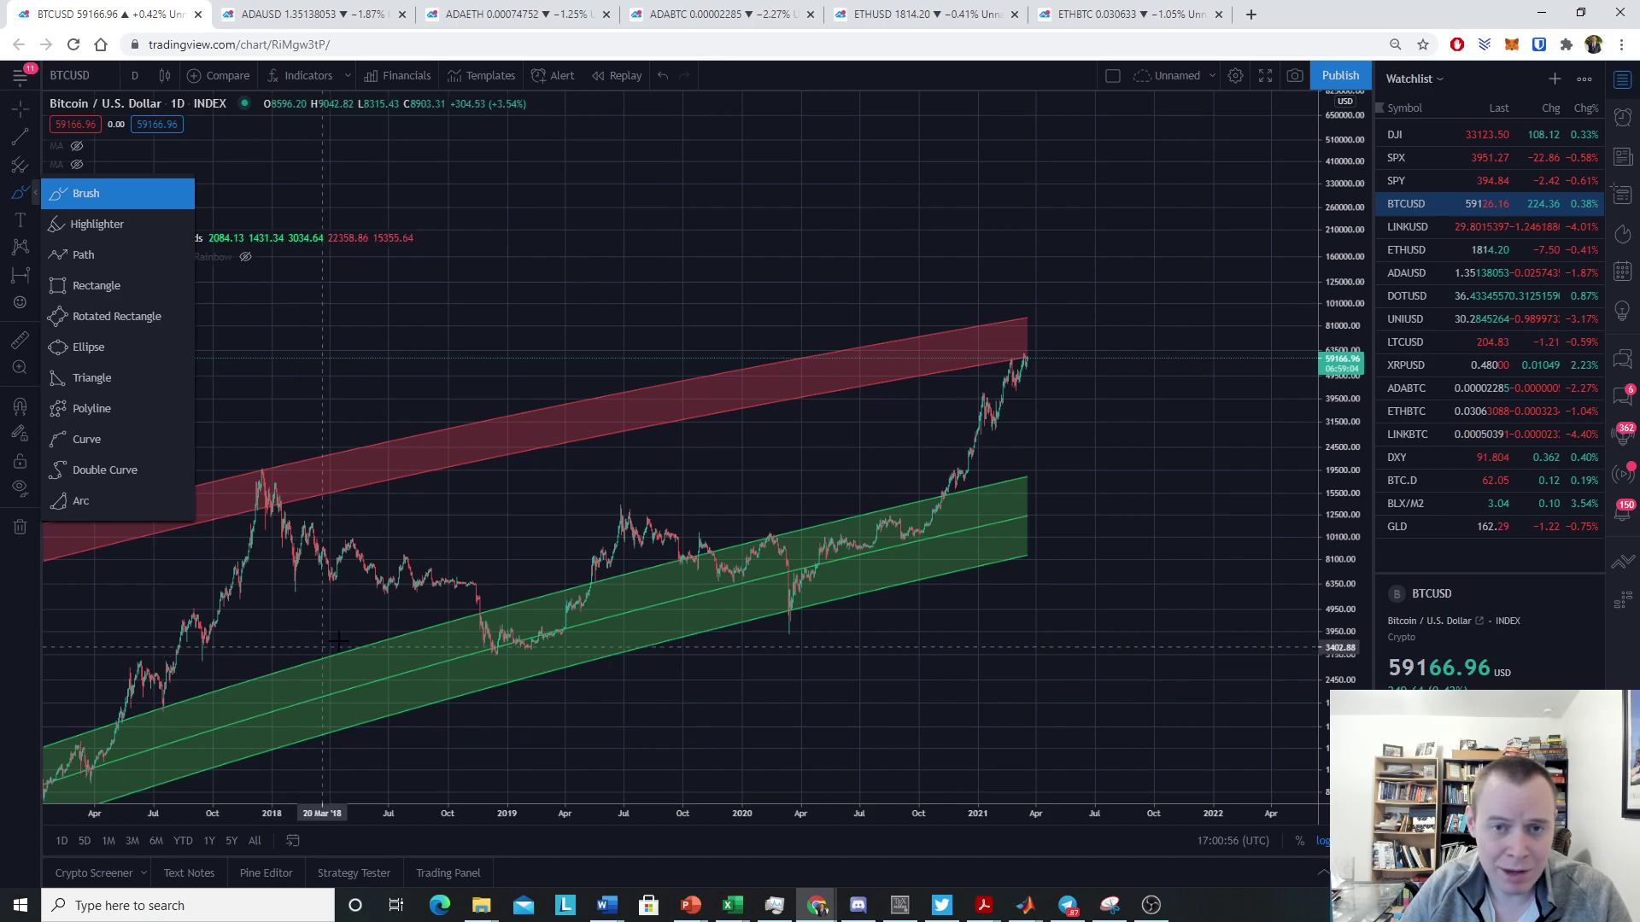
click(505, 621)
drag(505, 620, 500, 623)
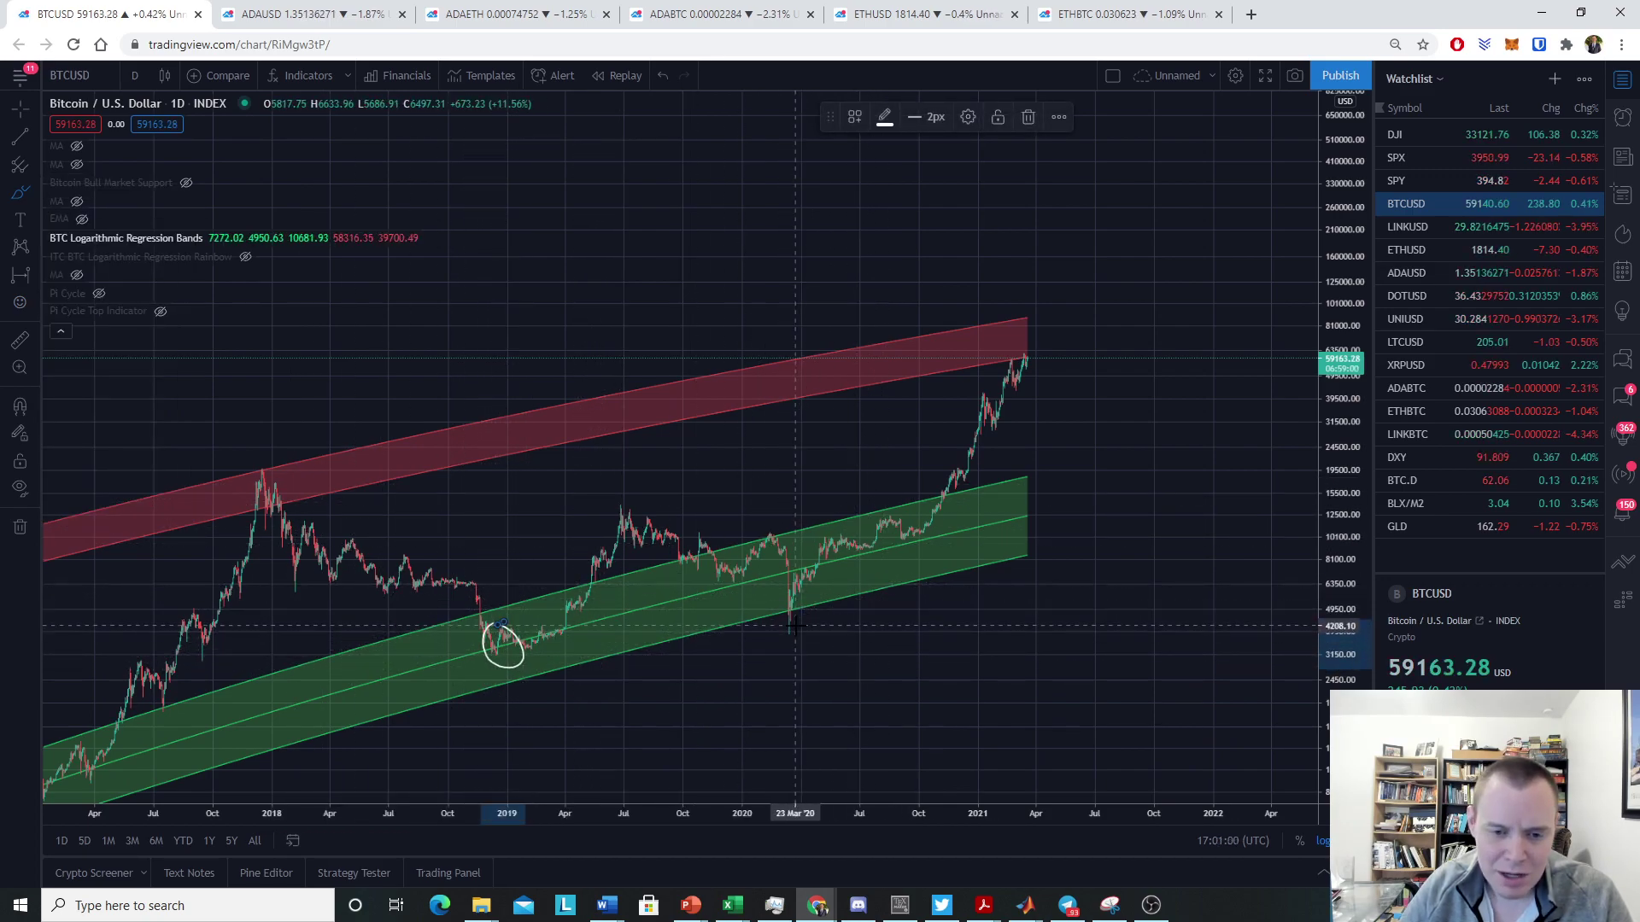
mouse_move(795, 608)
mouse_down()
mouse_move(778, 636)
mouse_move(801, 608)
mouse_up()
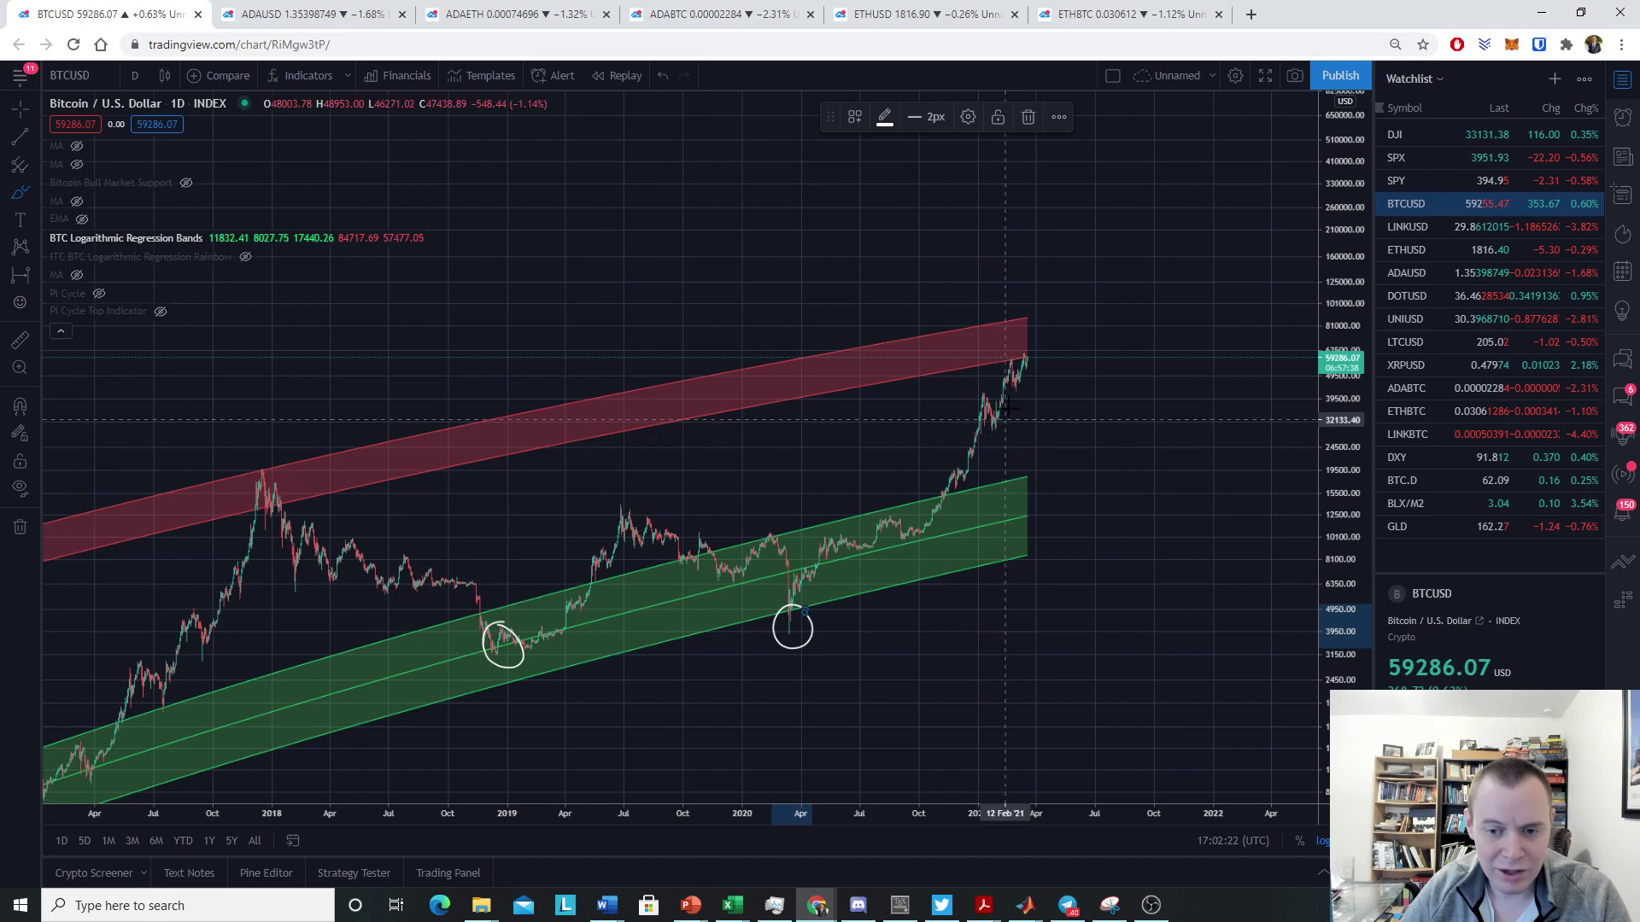
drag(1319, 649, 1321, 547)
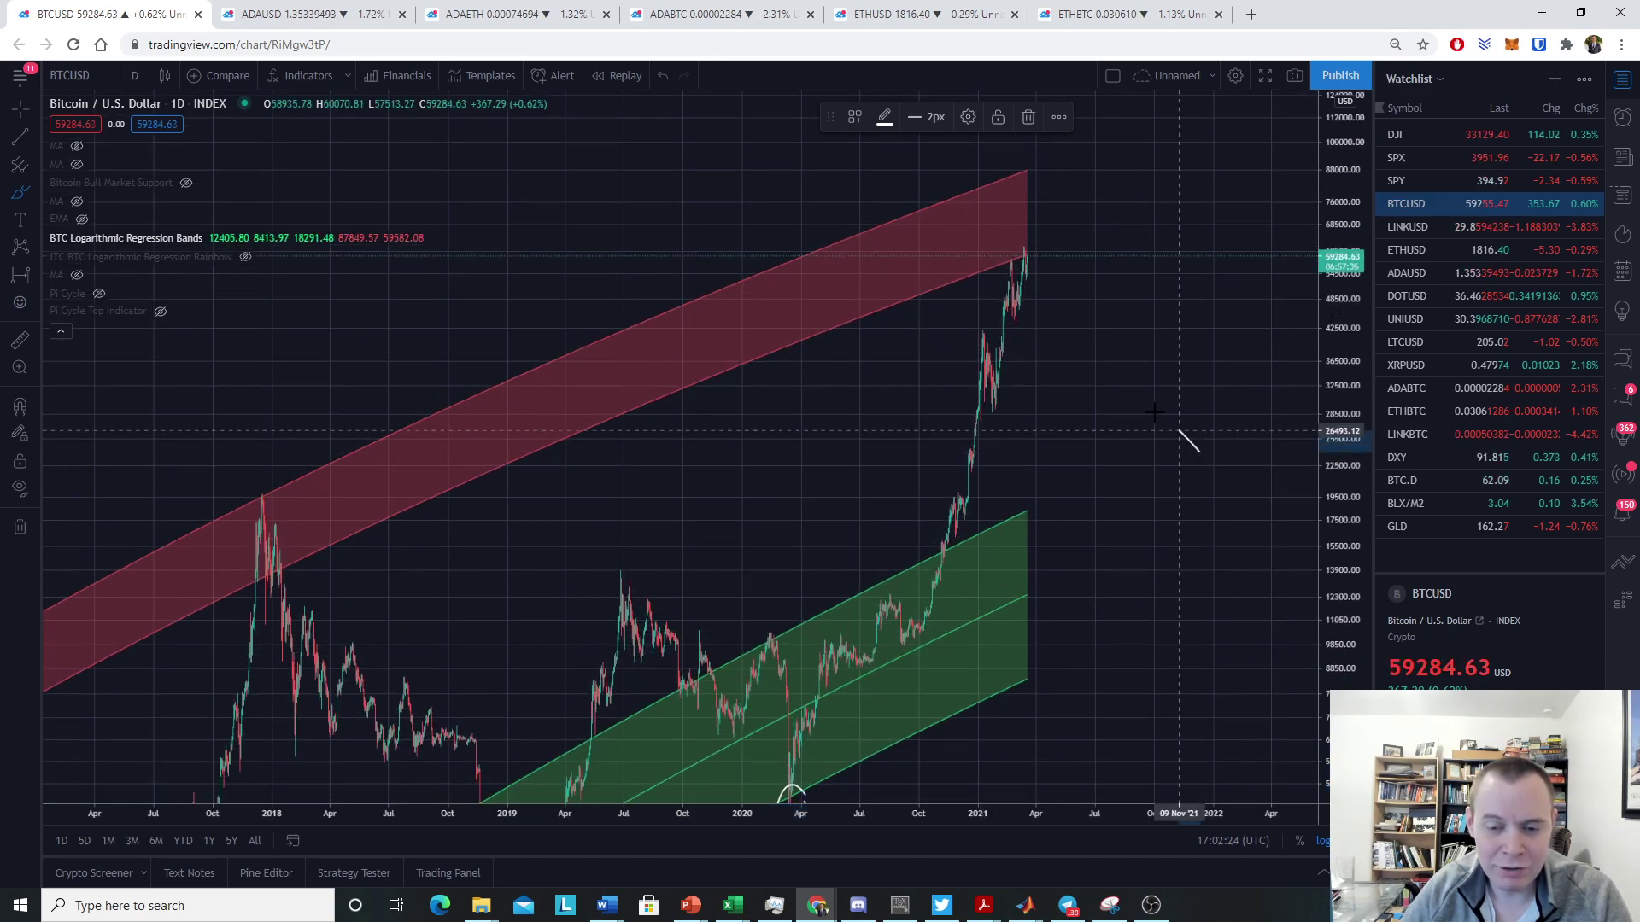
drag(1199, 451, 950, 406)
click(1028, 117)
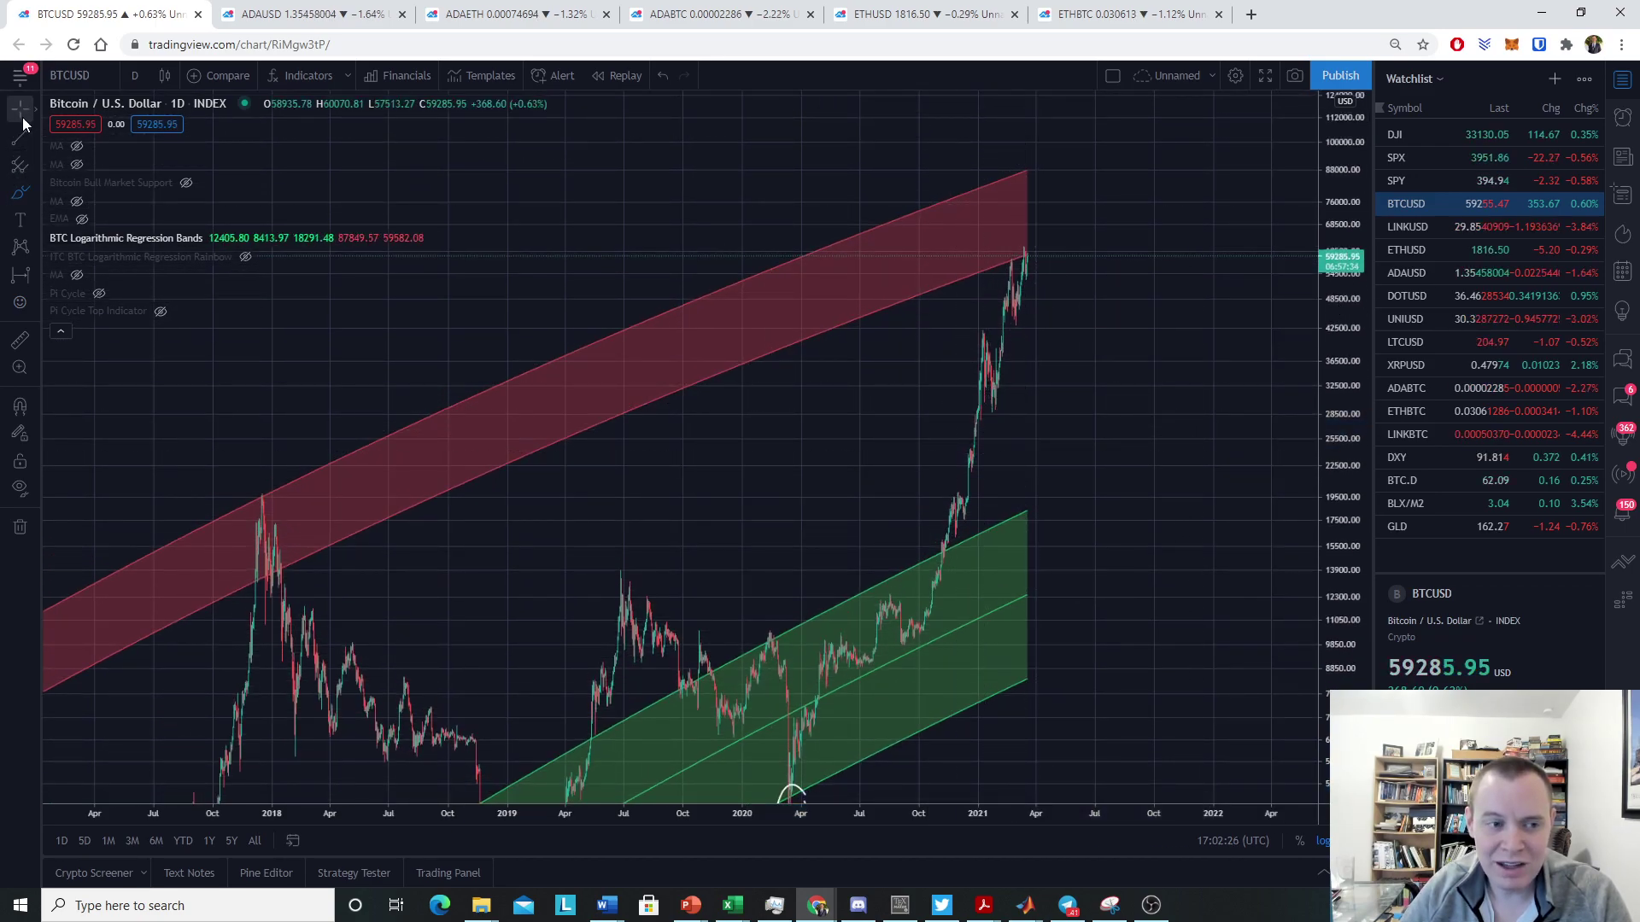
drag(1132, 357, 786, 398)
key(Delete)
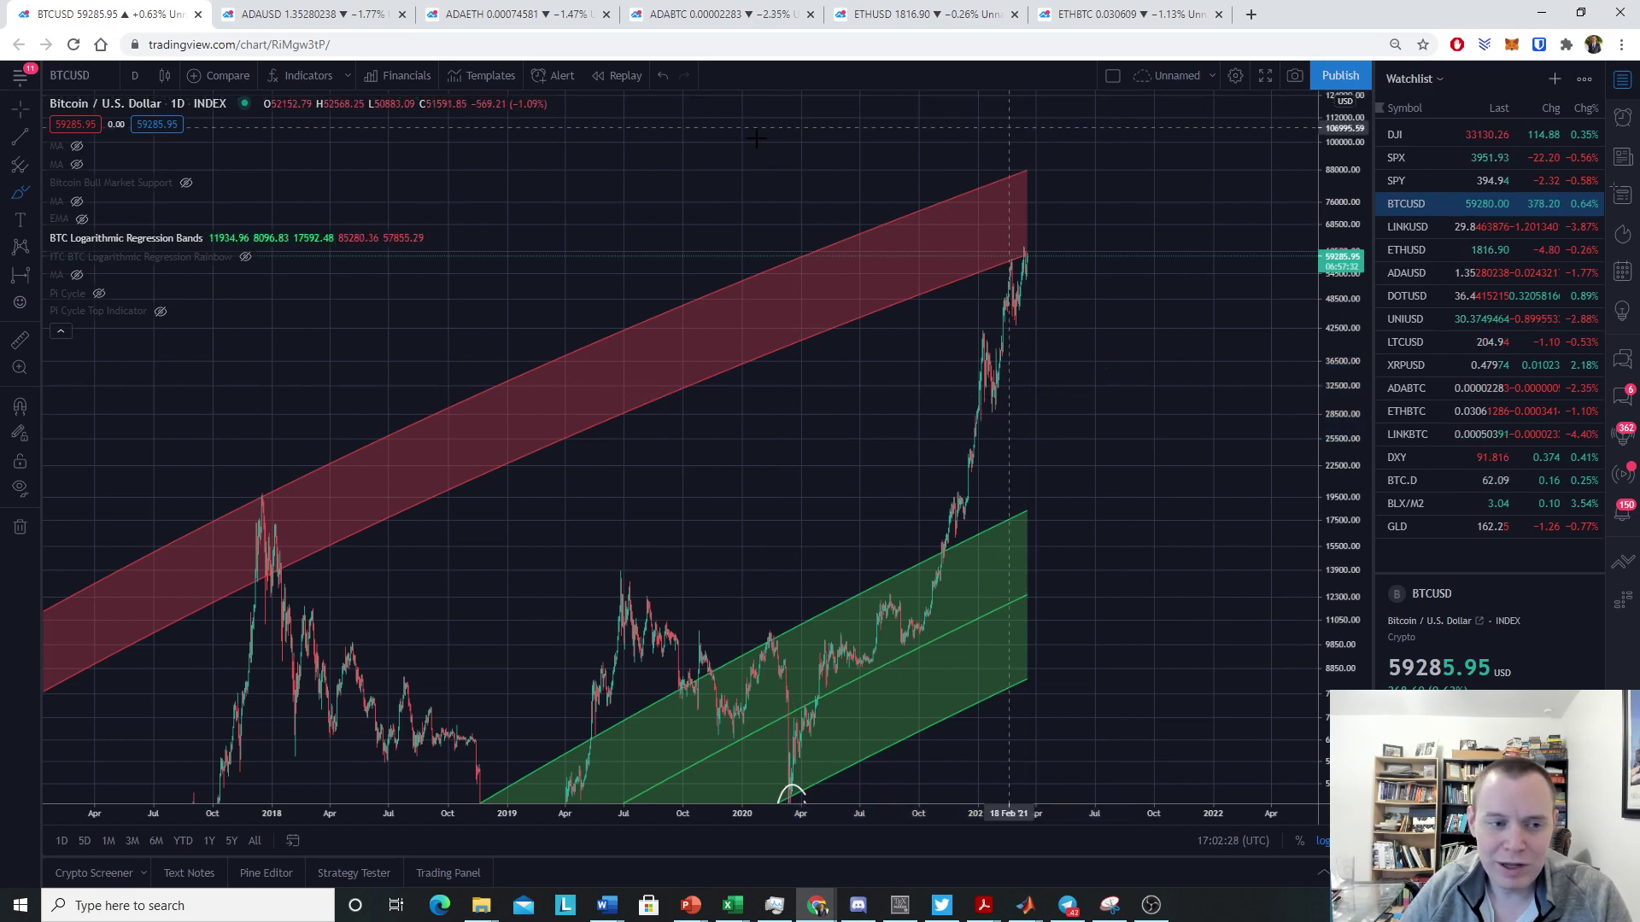
click(34, 193)
double_click(1341, 256)
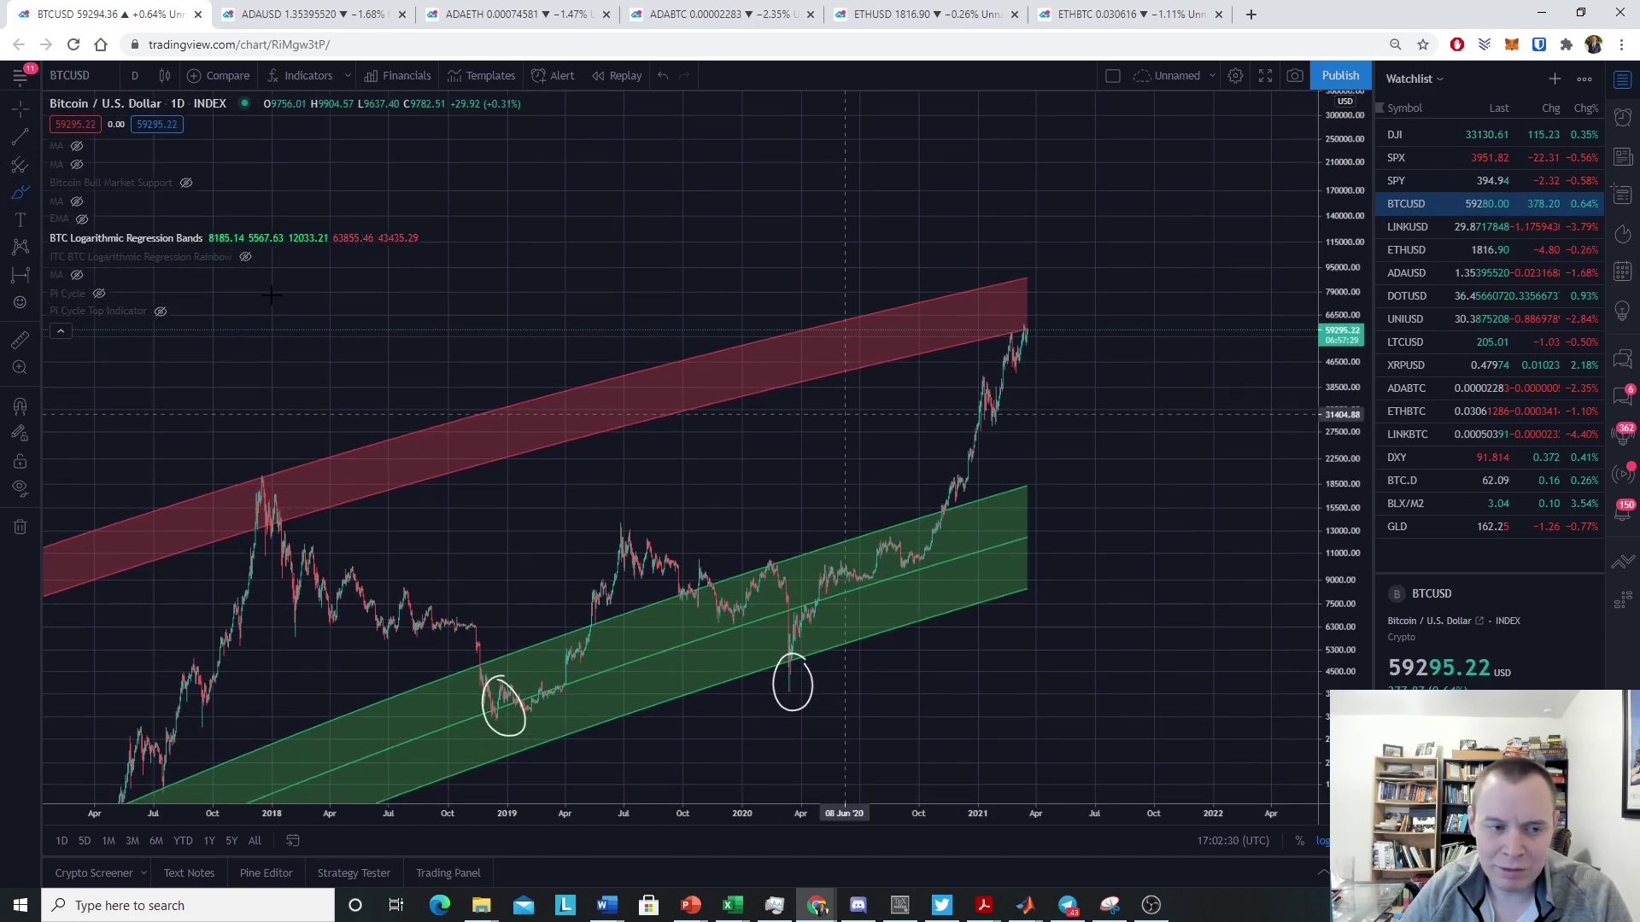
Brush a projected path from the latest candle up to about 130000 in June 2021 and down to about 41000 in October, and remove all drawings
click(27, 191)
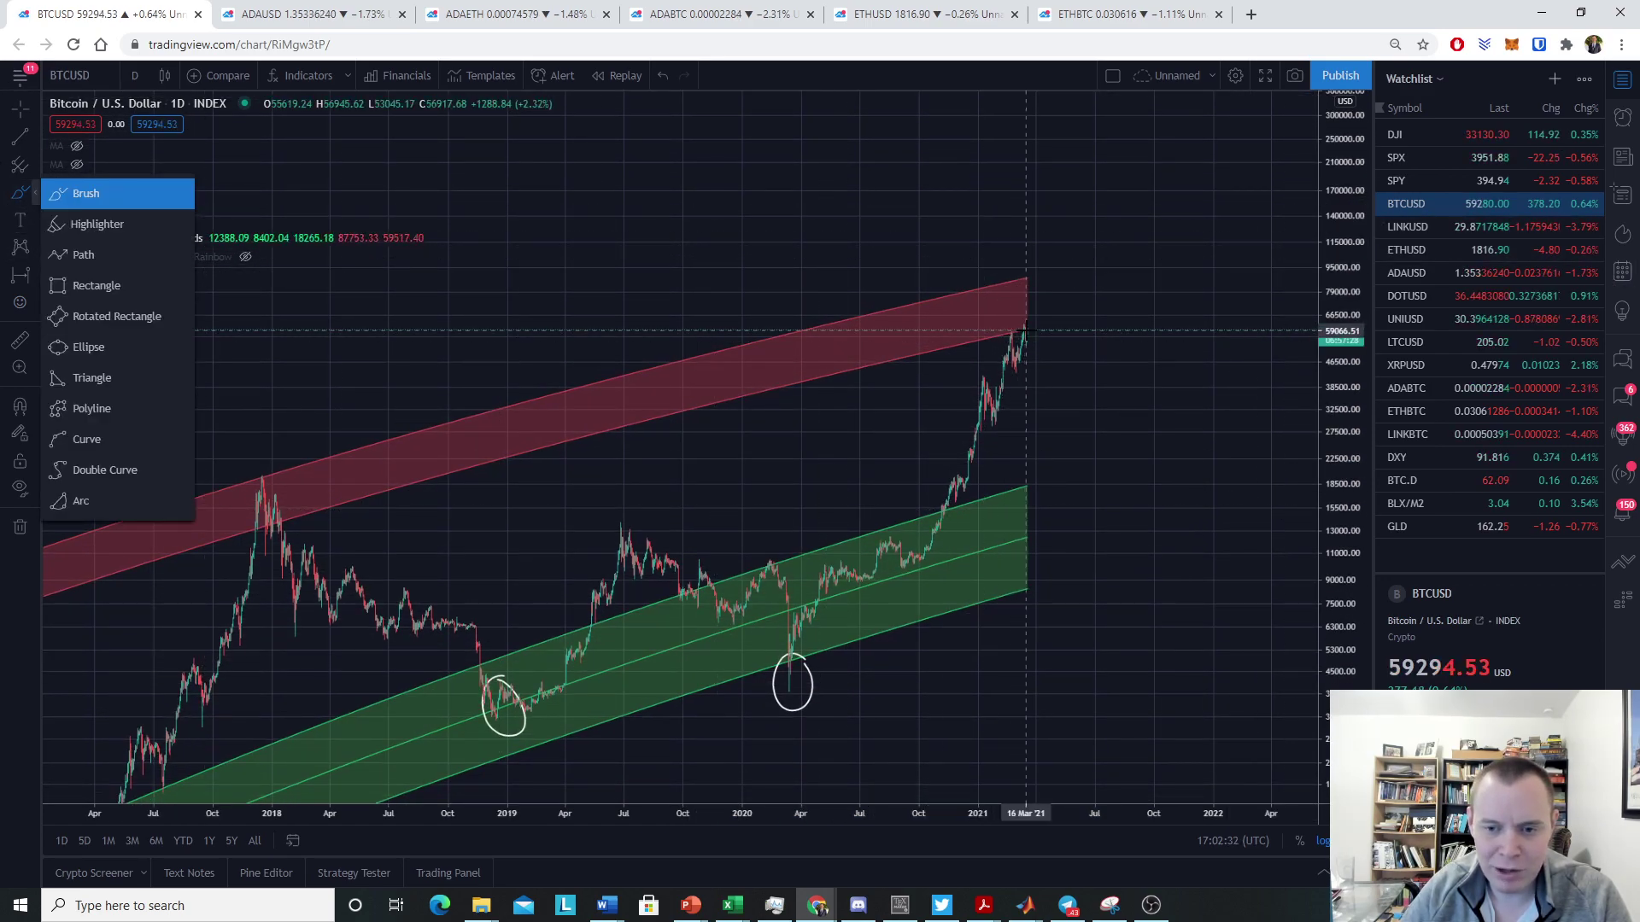
mouse_move(1025, 328)
mouse_down()
mouse_move(1040, 353)
mouse_move(1093, 226)
mouse_up()
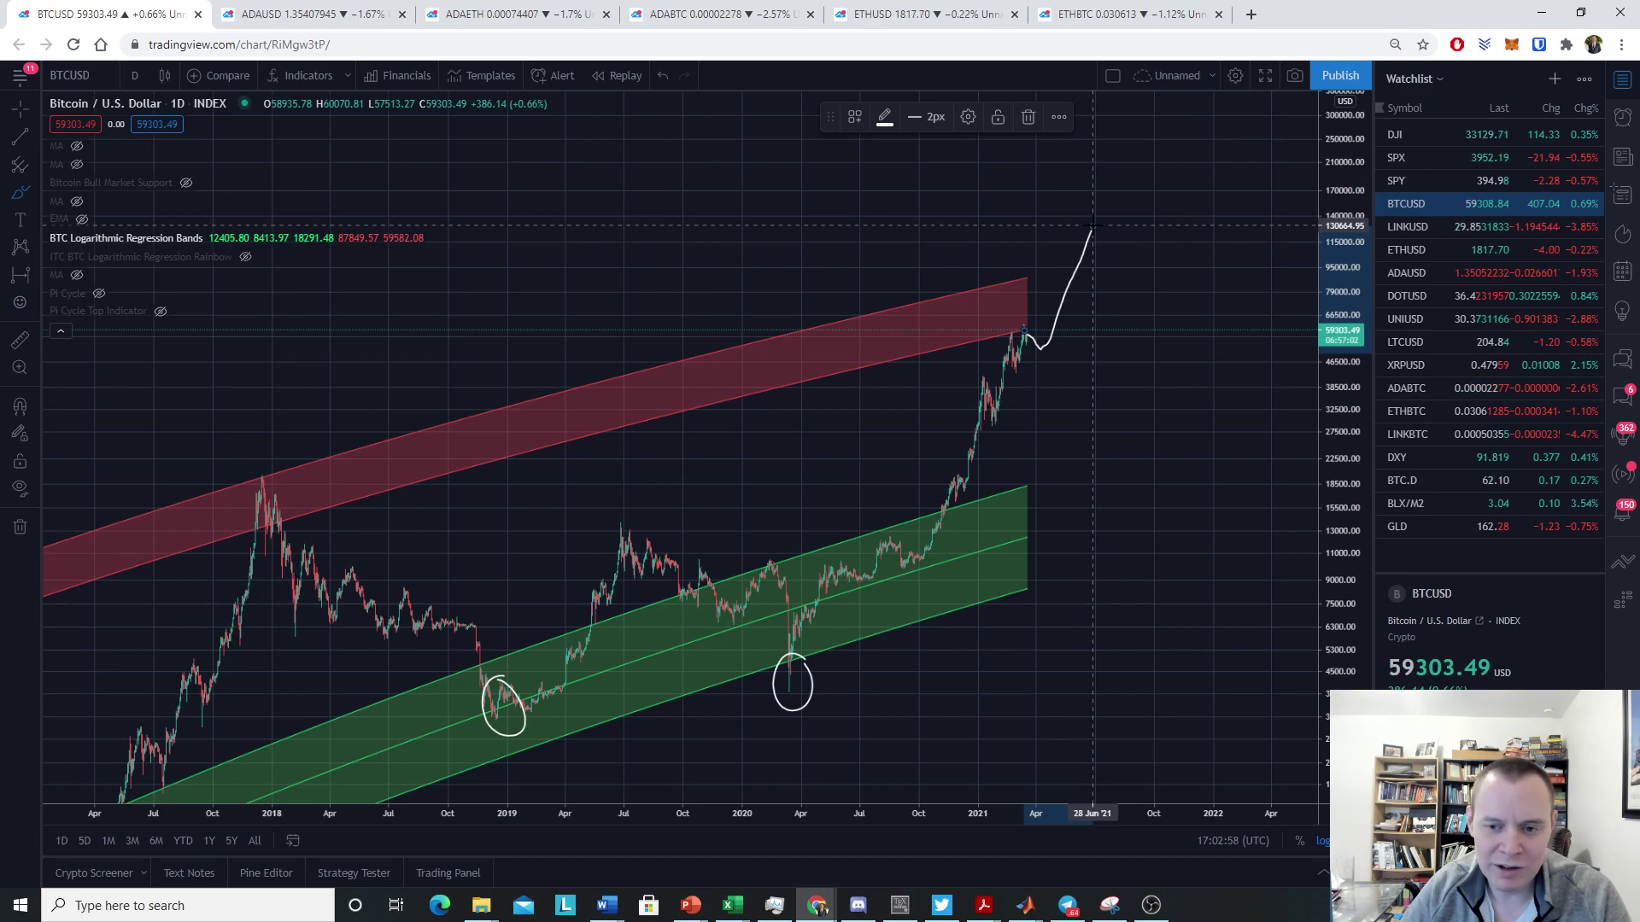
drag(1094, 226, 1166, 379)
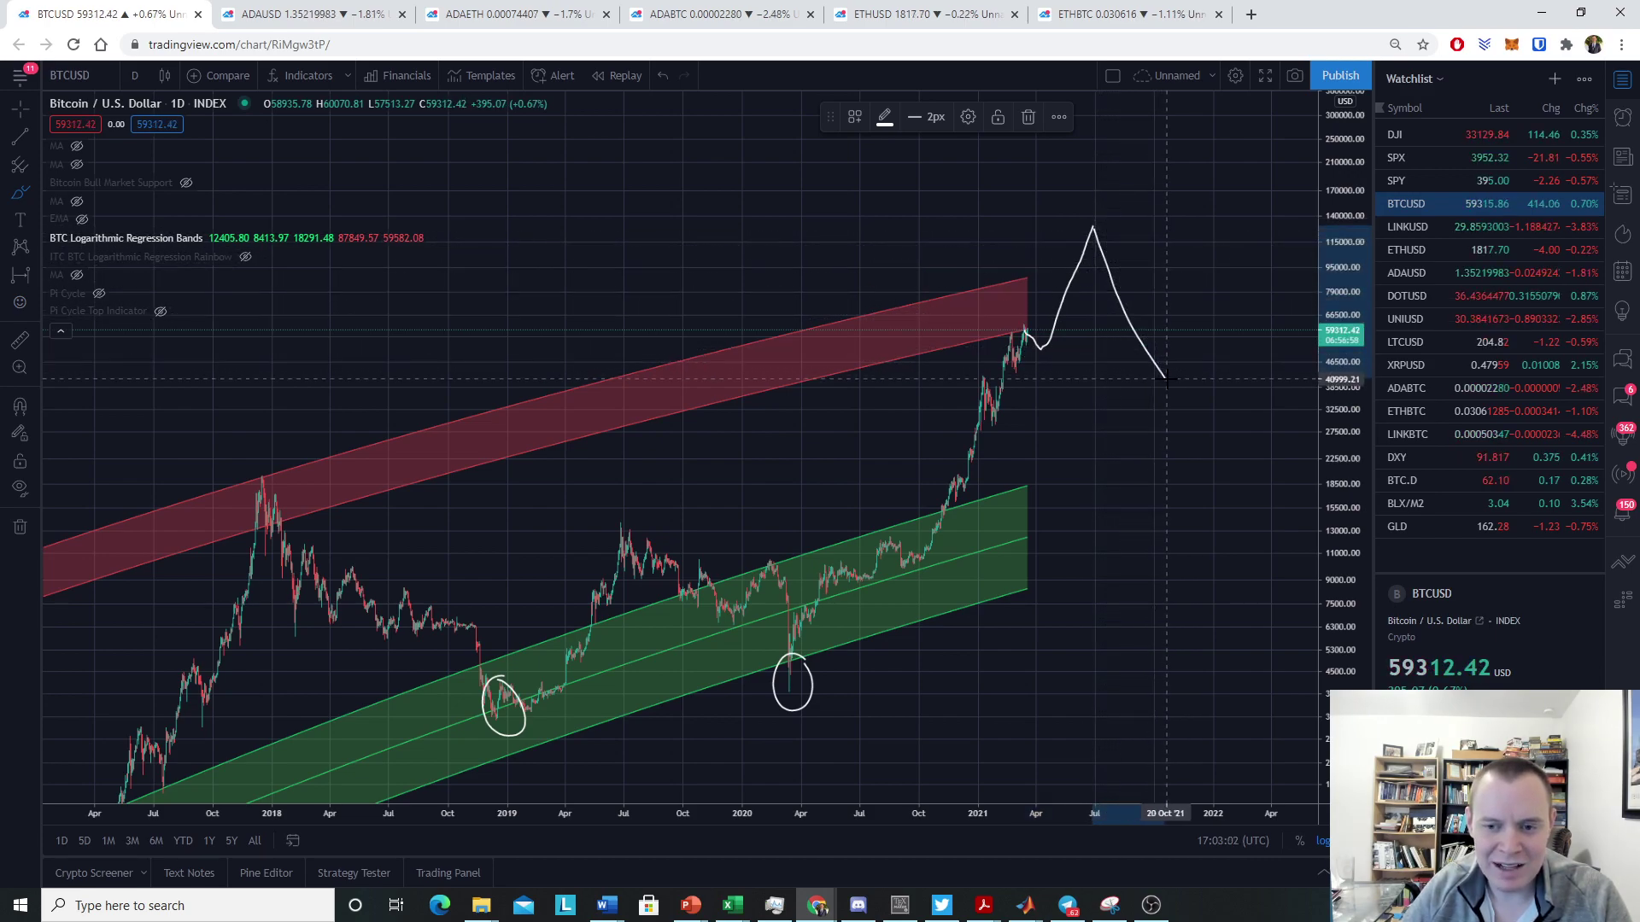
right_click(1172, 291)
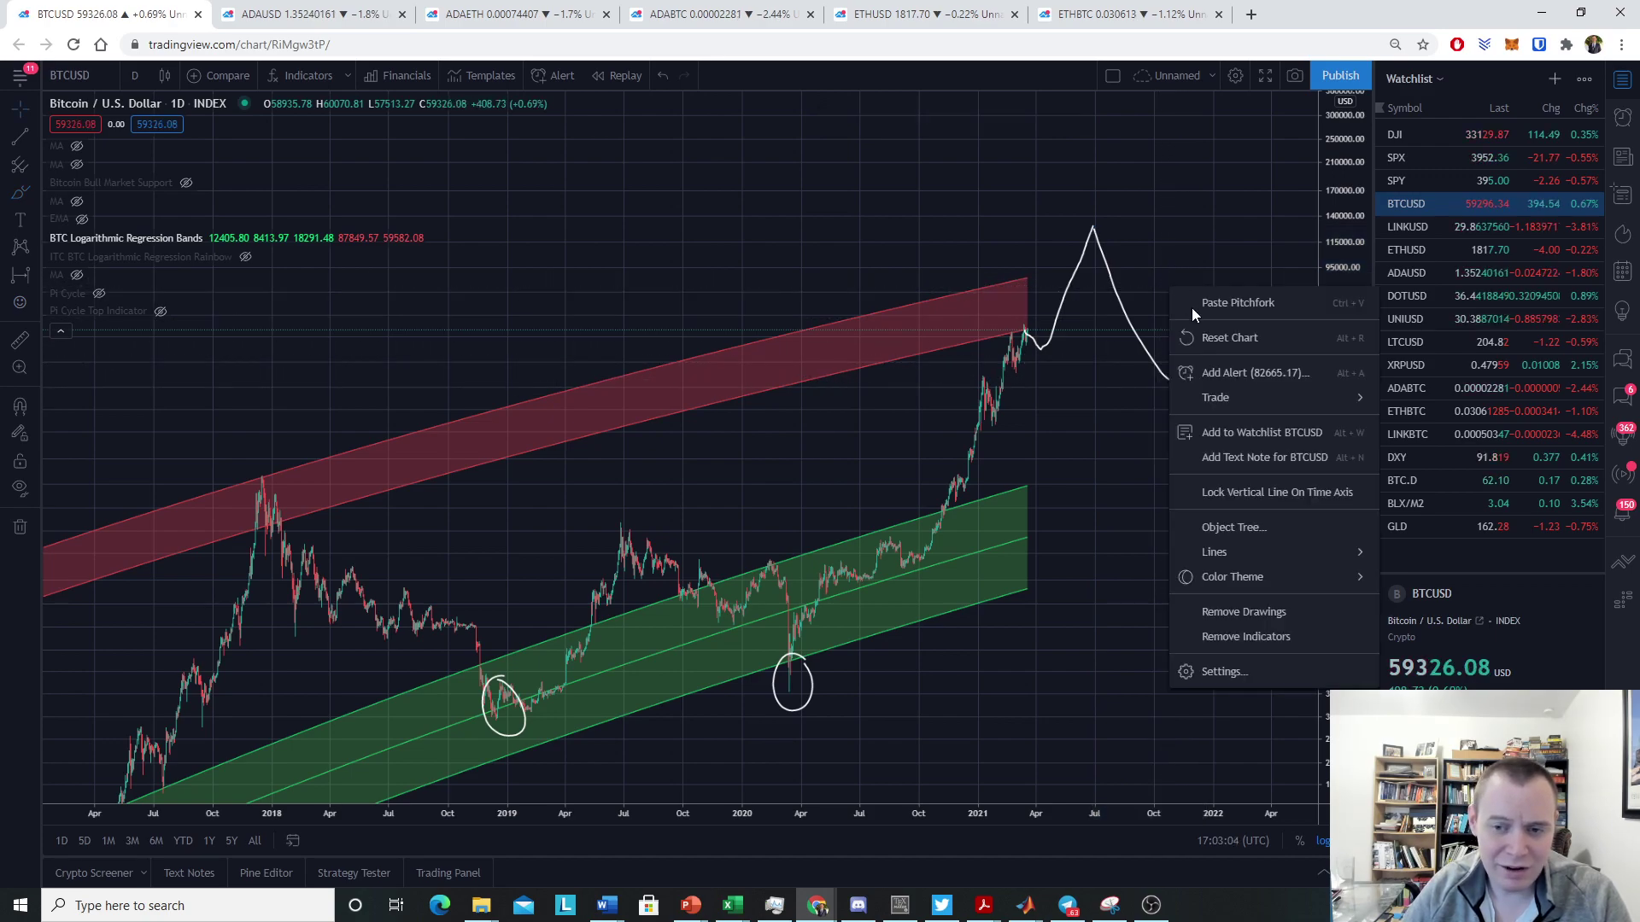
click(1216, 605)
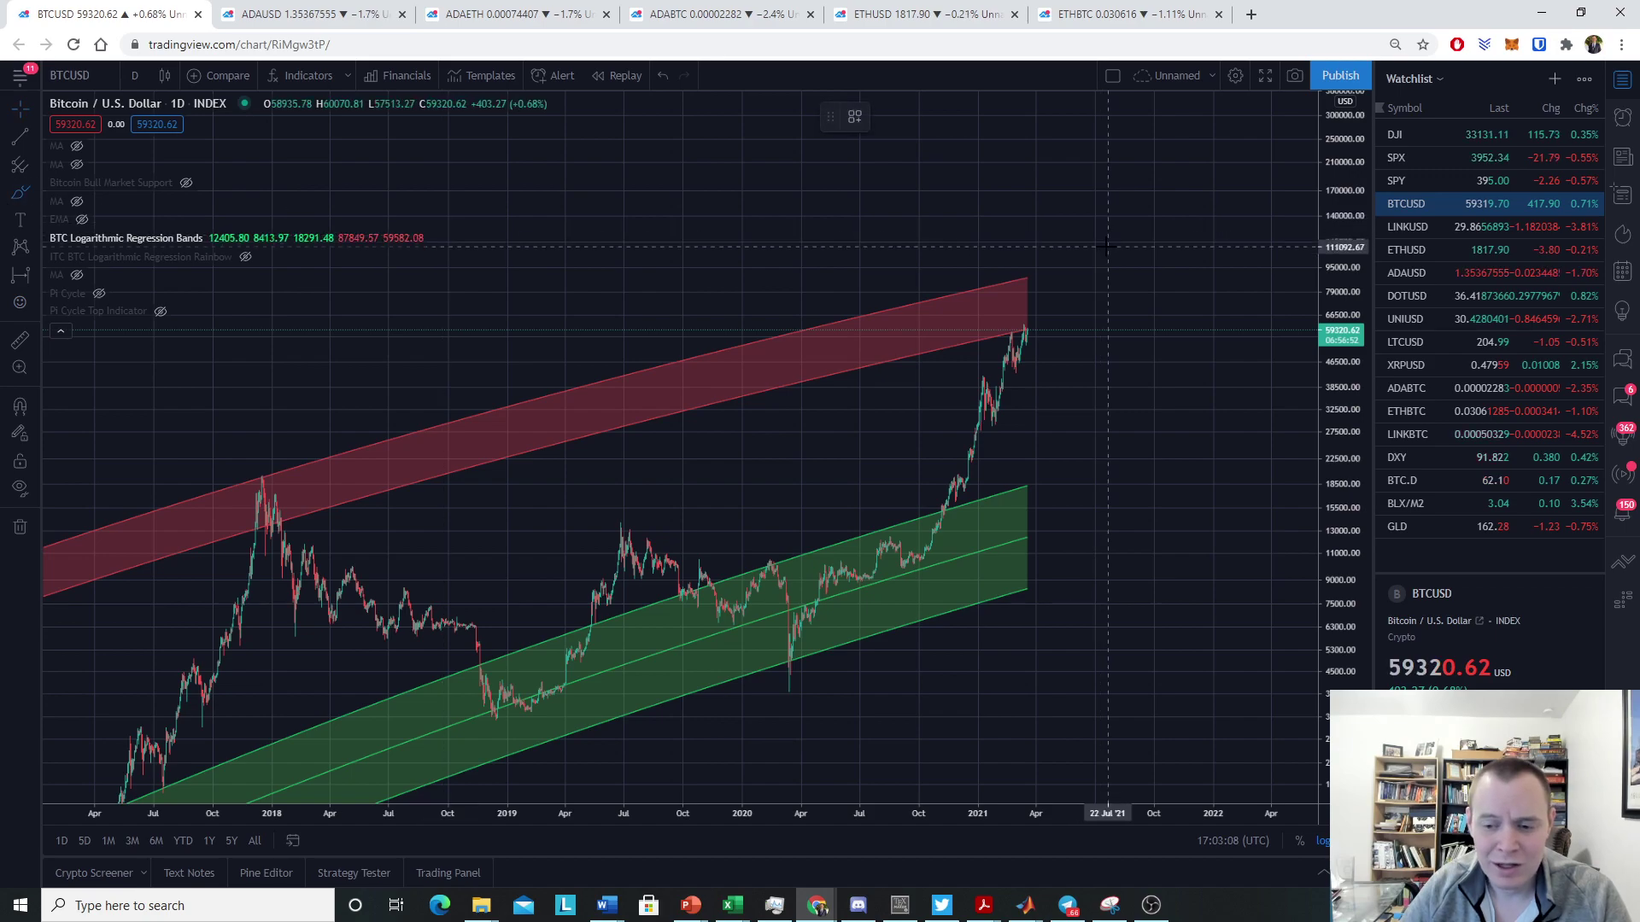
Brush an alternative path from the latest candle up to about 76000, down to about 39000 by late June 2021, and up again by January 2022
drag(1025, 335, 1038, 300)
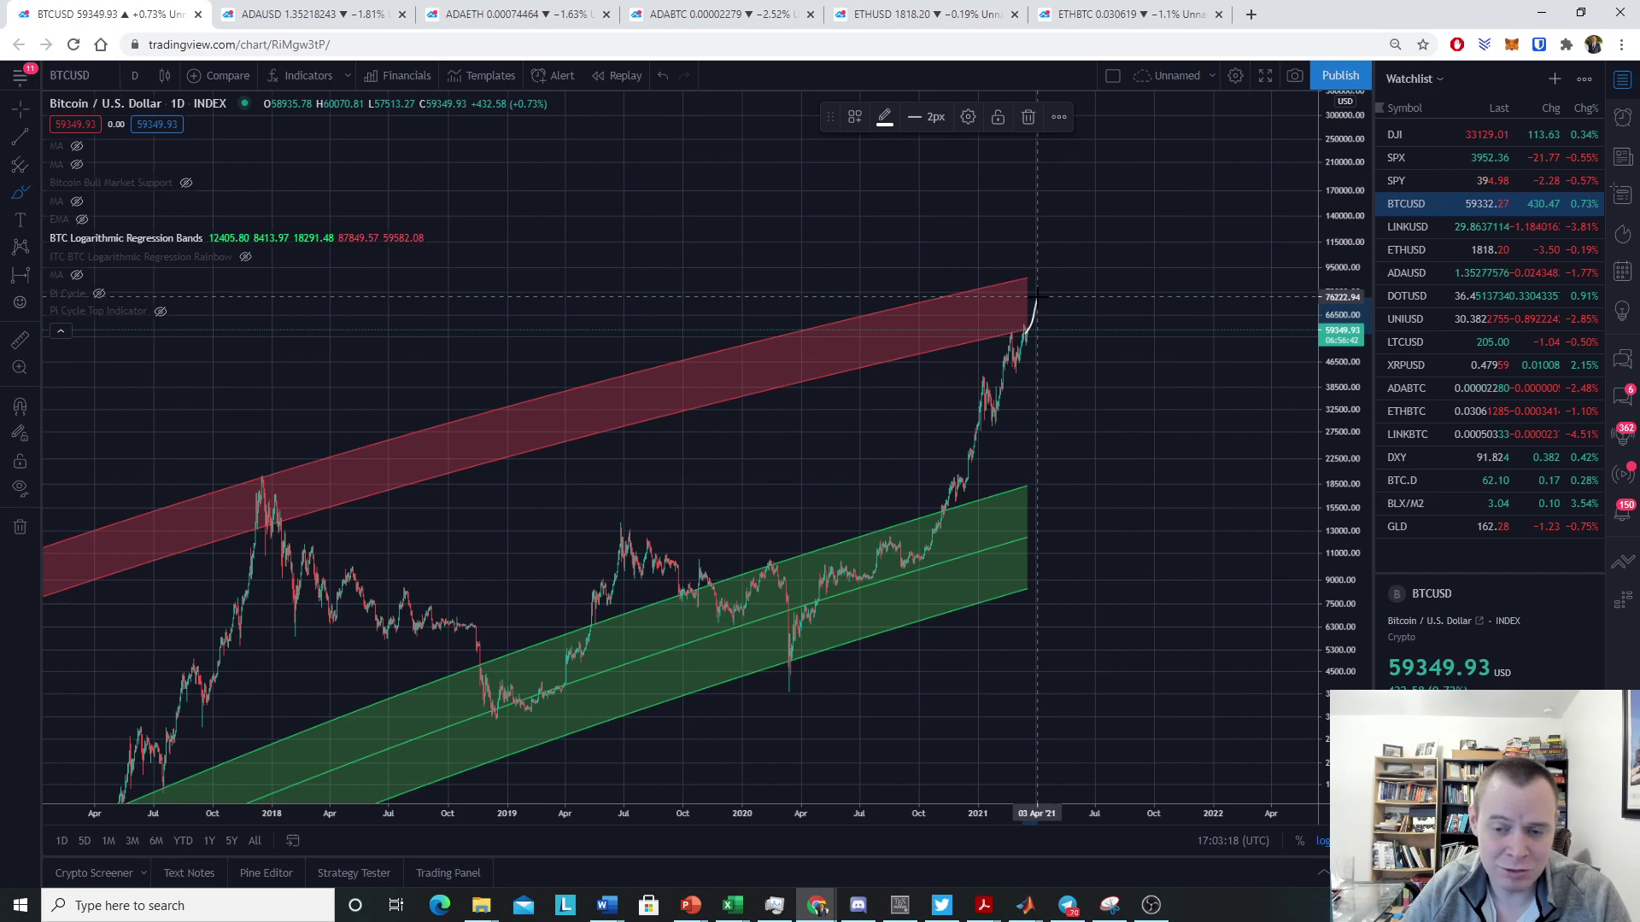
drag(1036, 295, 1088, 377)
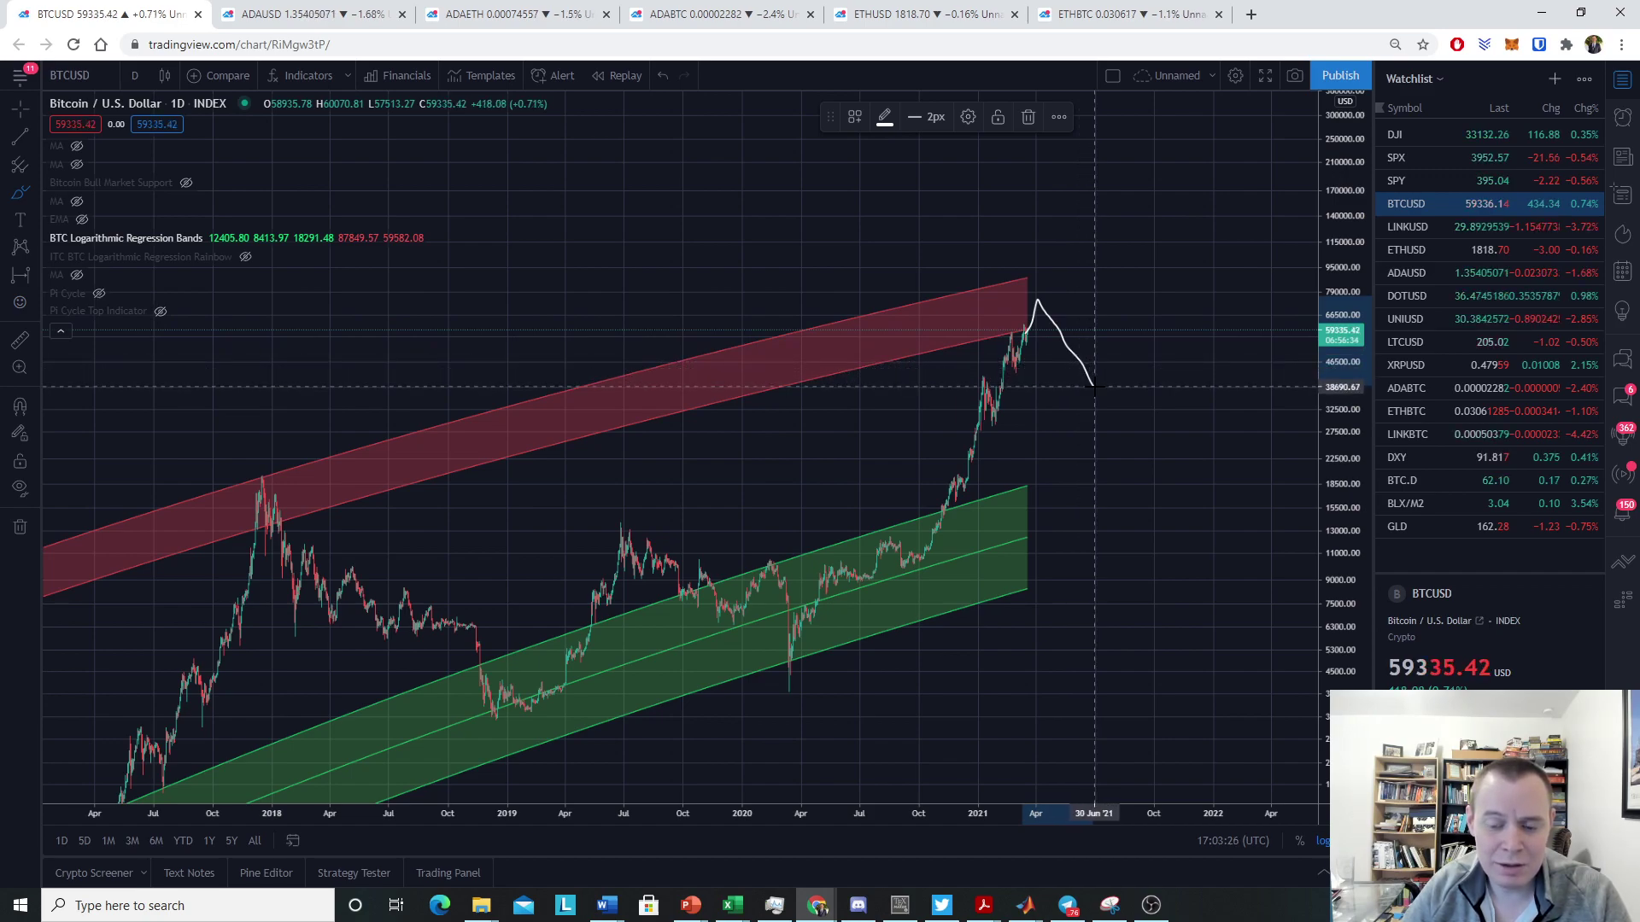
mouse_move(1093, 381)
mouse_down()
mouse_move(1097, 353)
mouse_move(1108, 372)
mouse_move(1153, 351)
mouse_move(1210, 267)
mouse_move(1217, 295)
mouse_up()
Measure the price range from the April 2013 peak up to the red band's lower edge, and remove all drawings
click(19, 107)
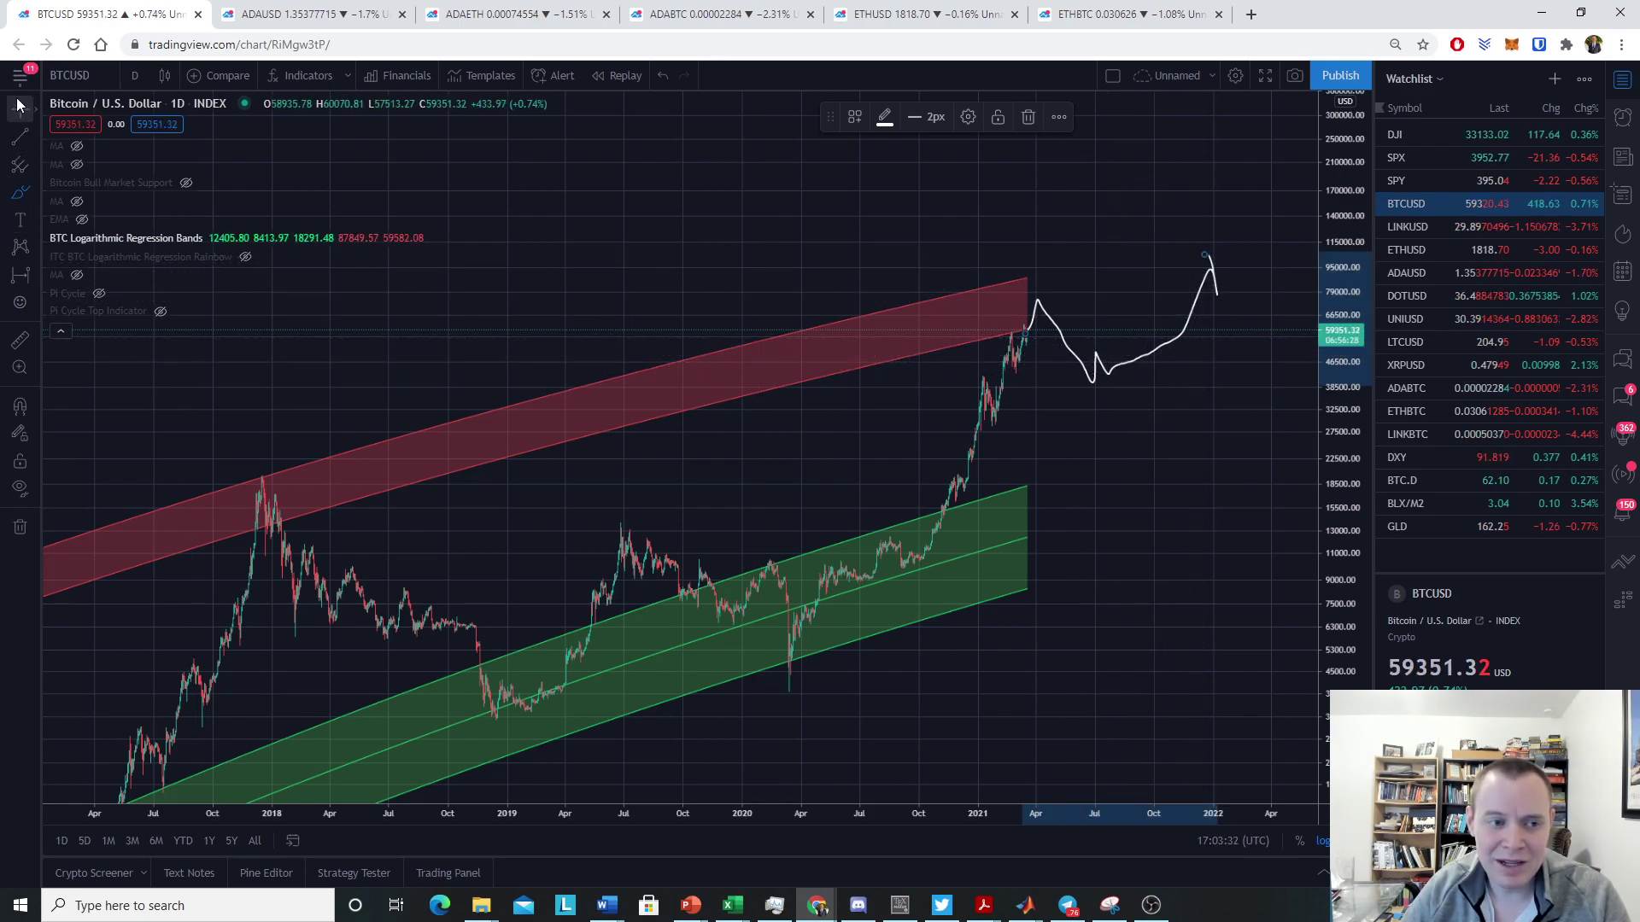
drag(201, 412, 644, 223)
drag(180, 333, 1098, 265)
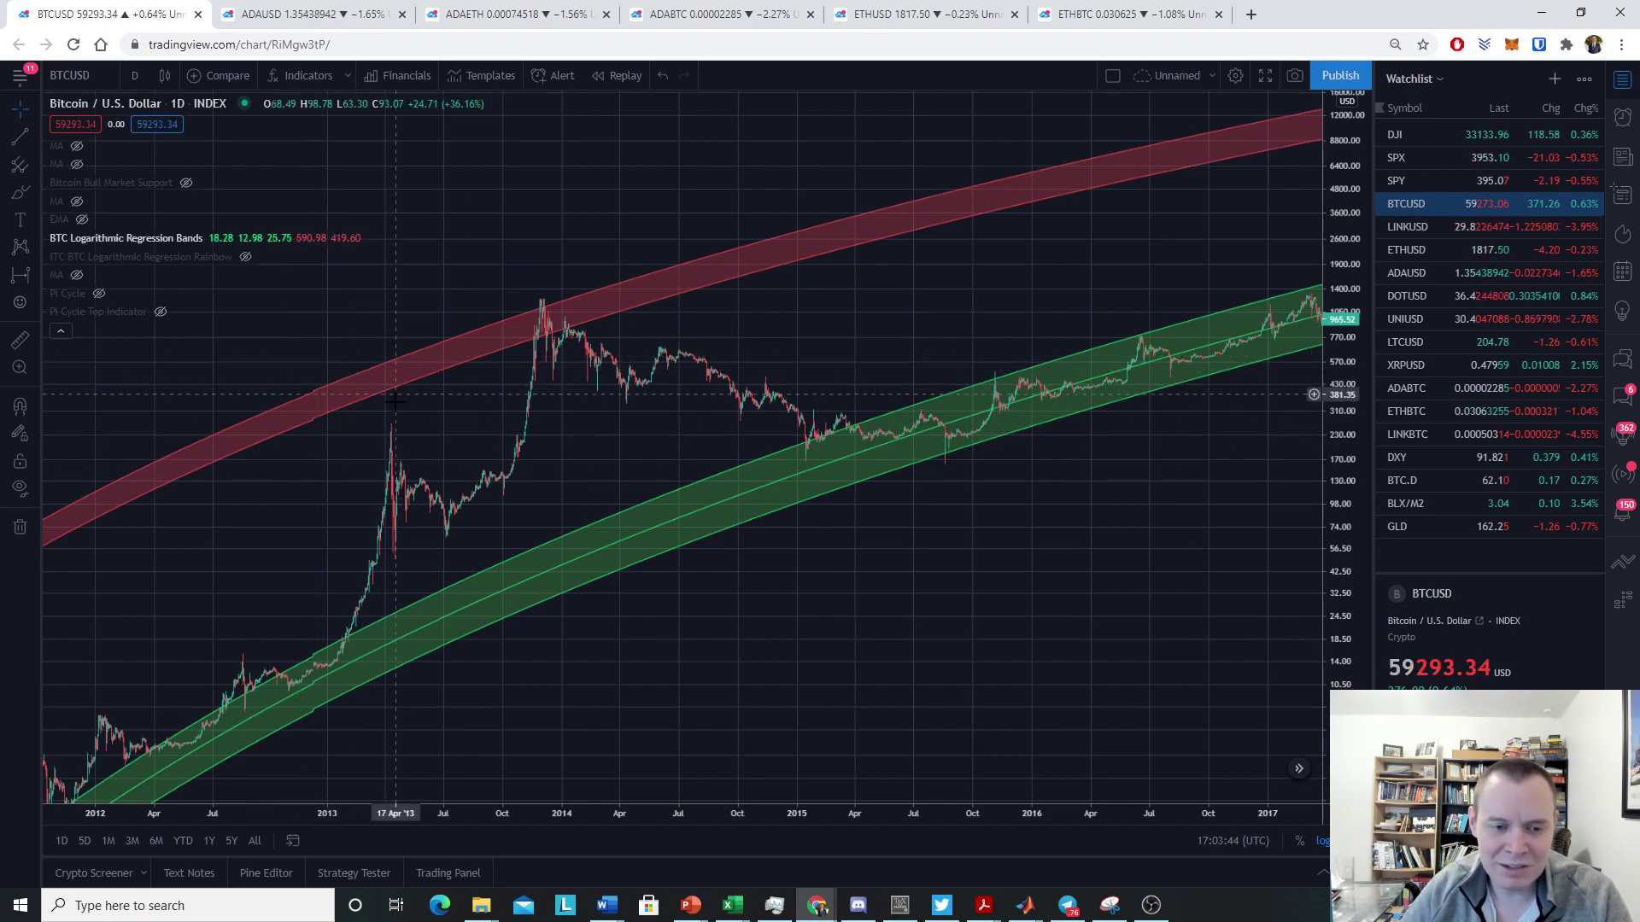
click(34, 272)
click(133, 418)
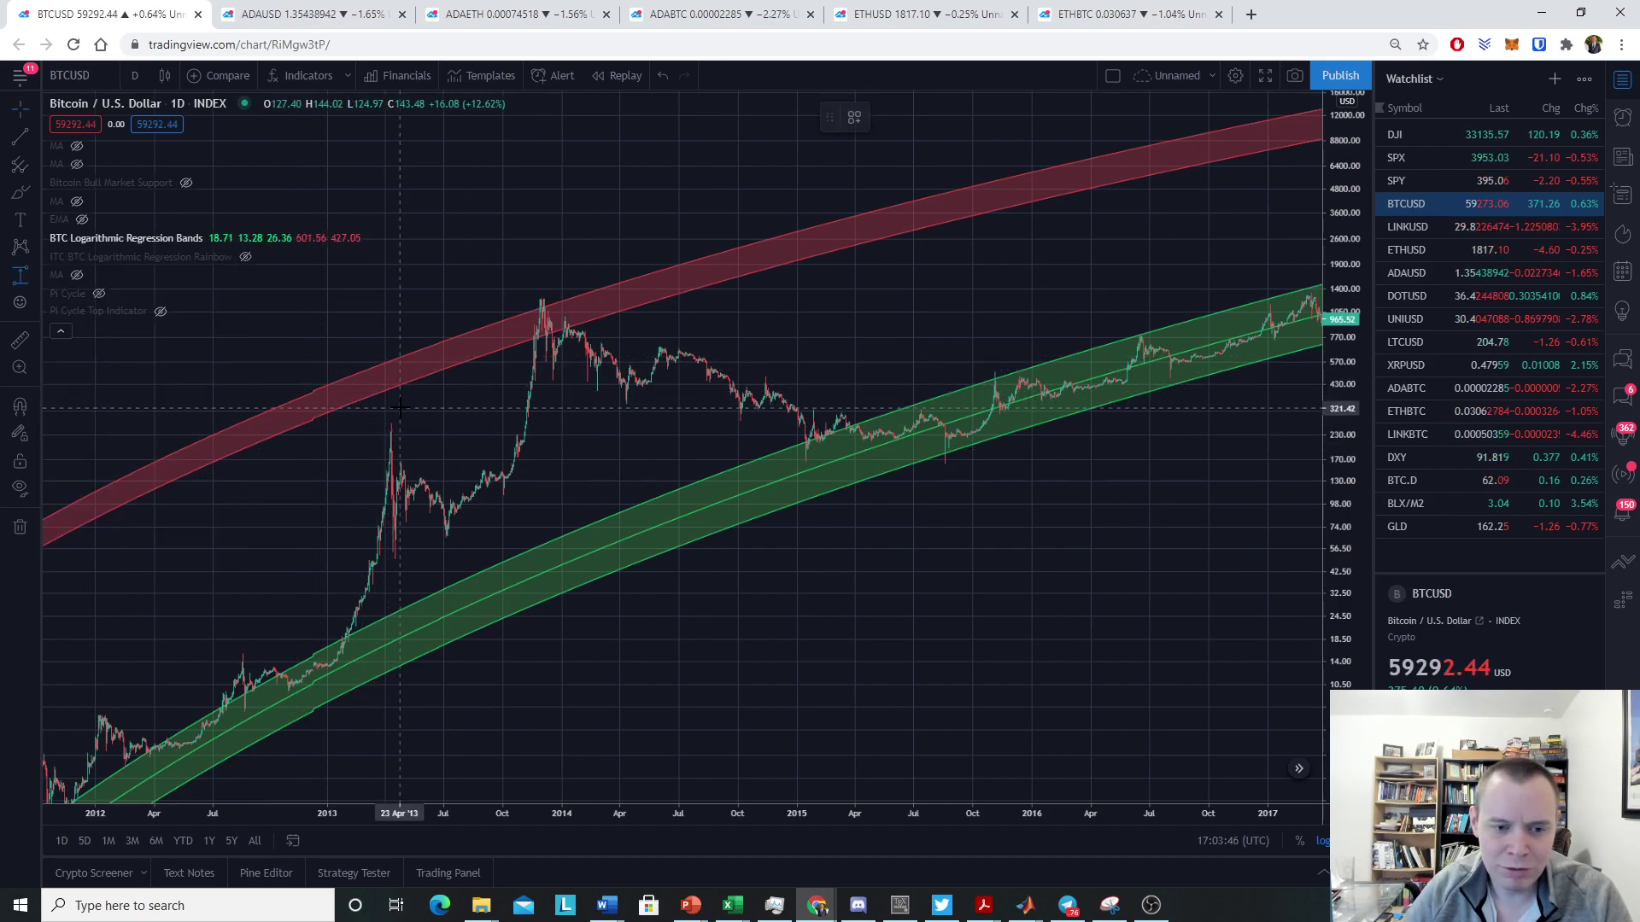
click(392, 419)
click(392, 387)
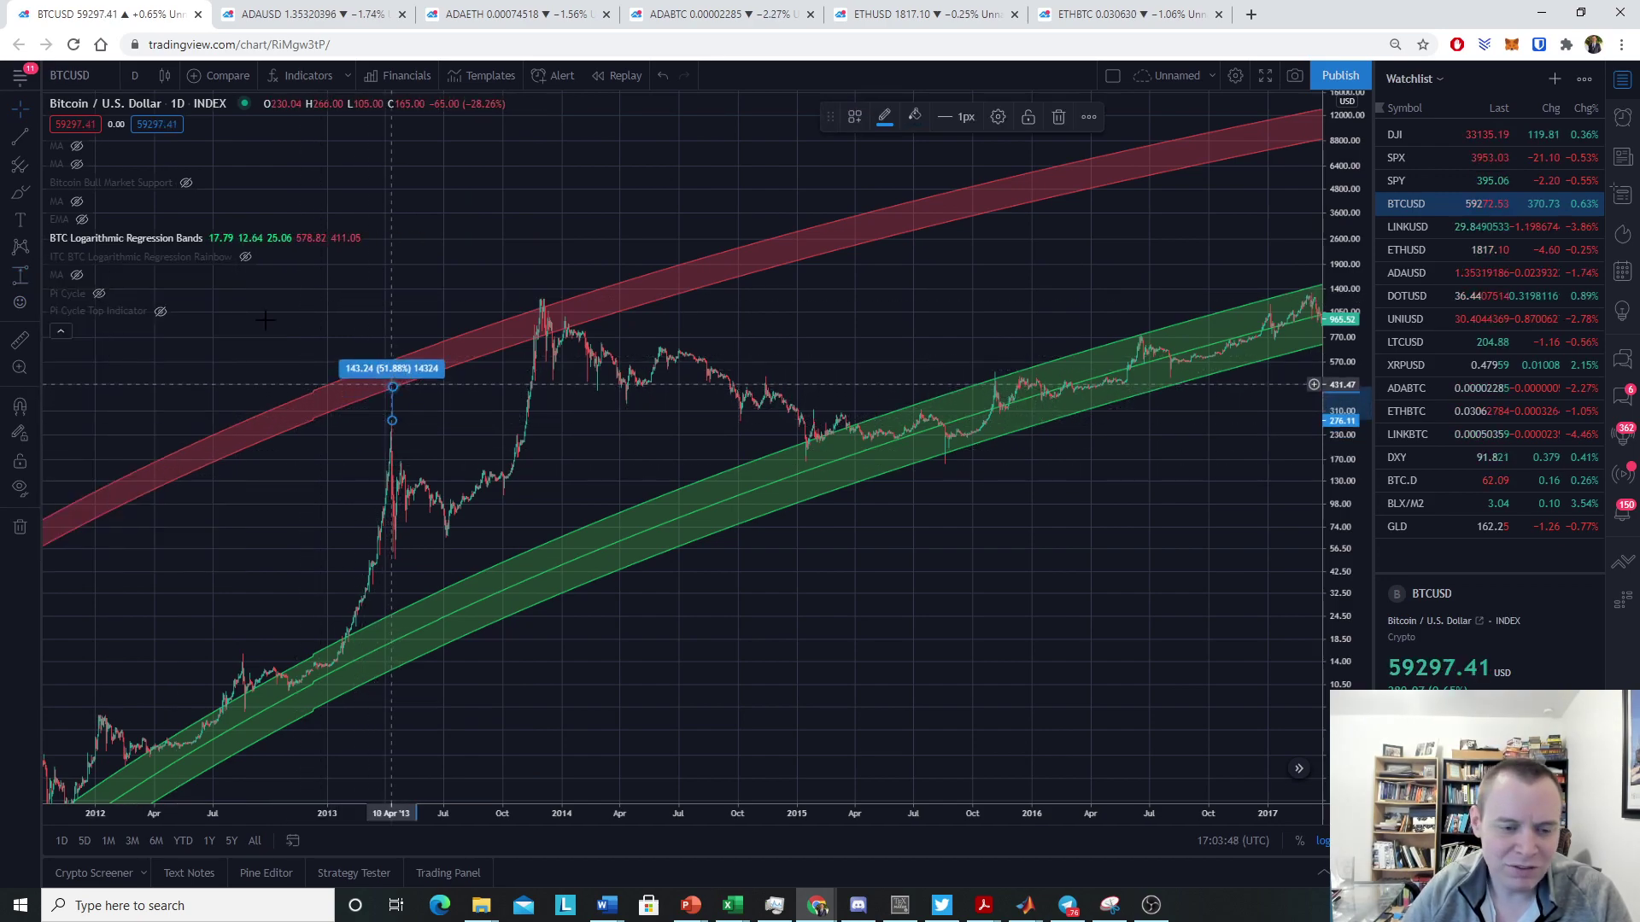
right_click(805, 285)
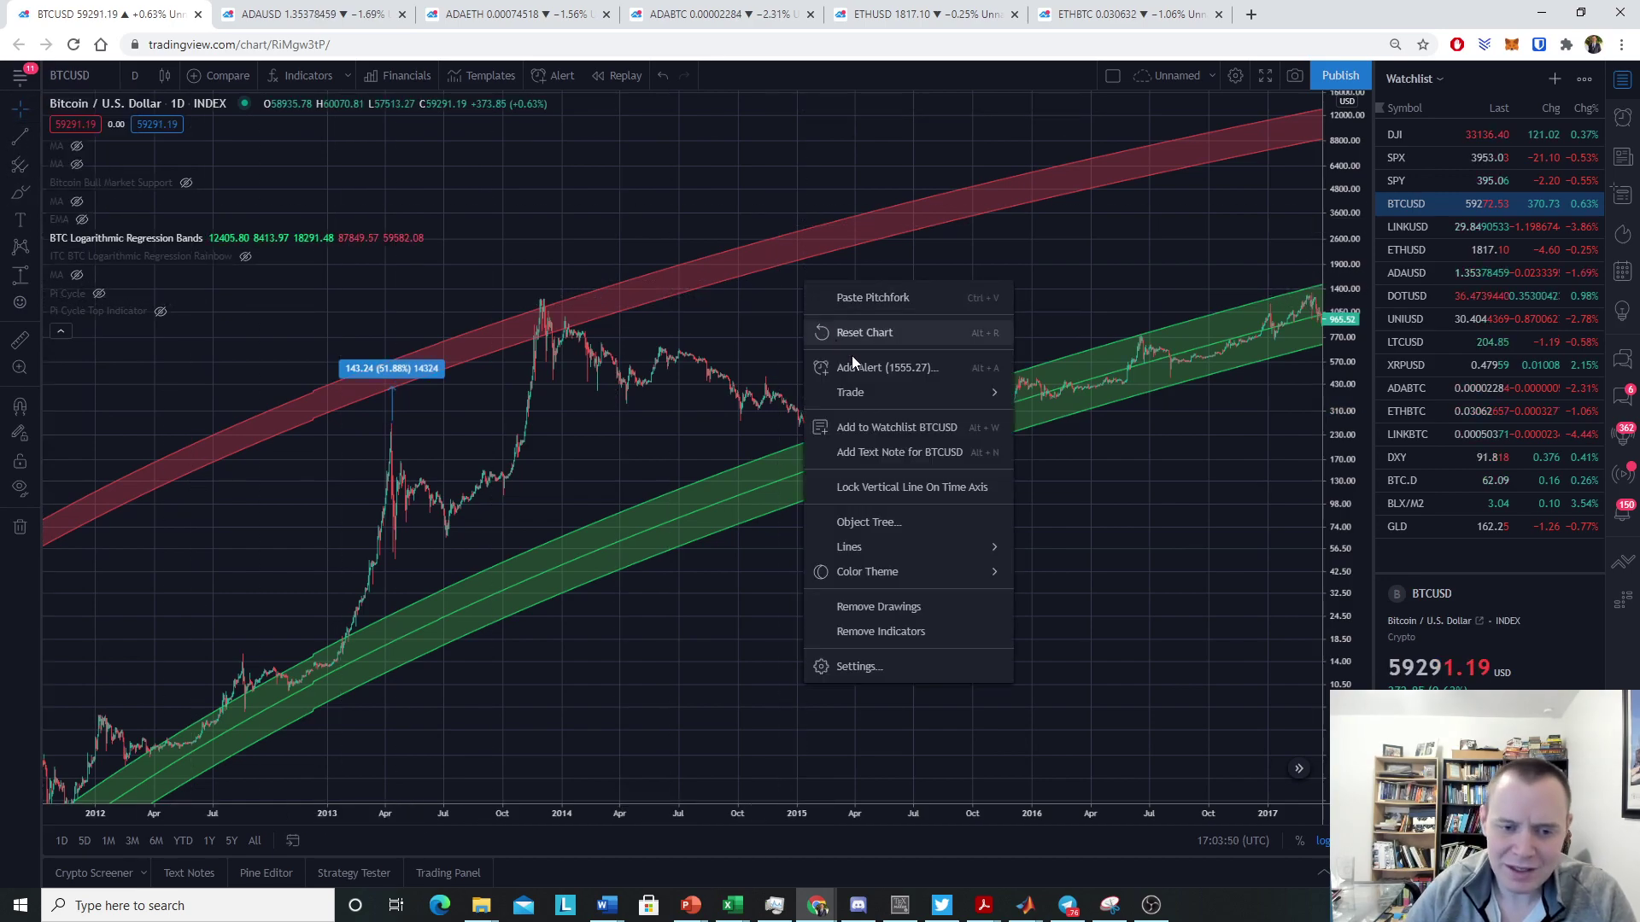
click(871, 605)
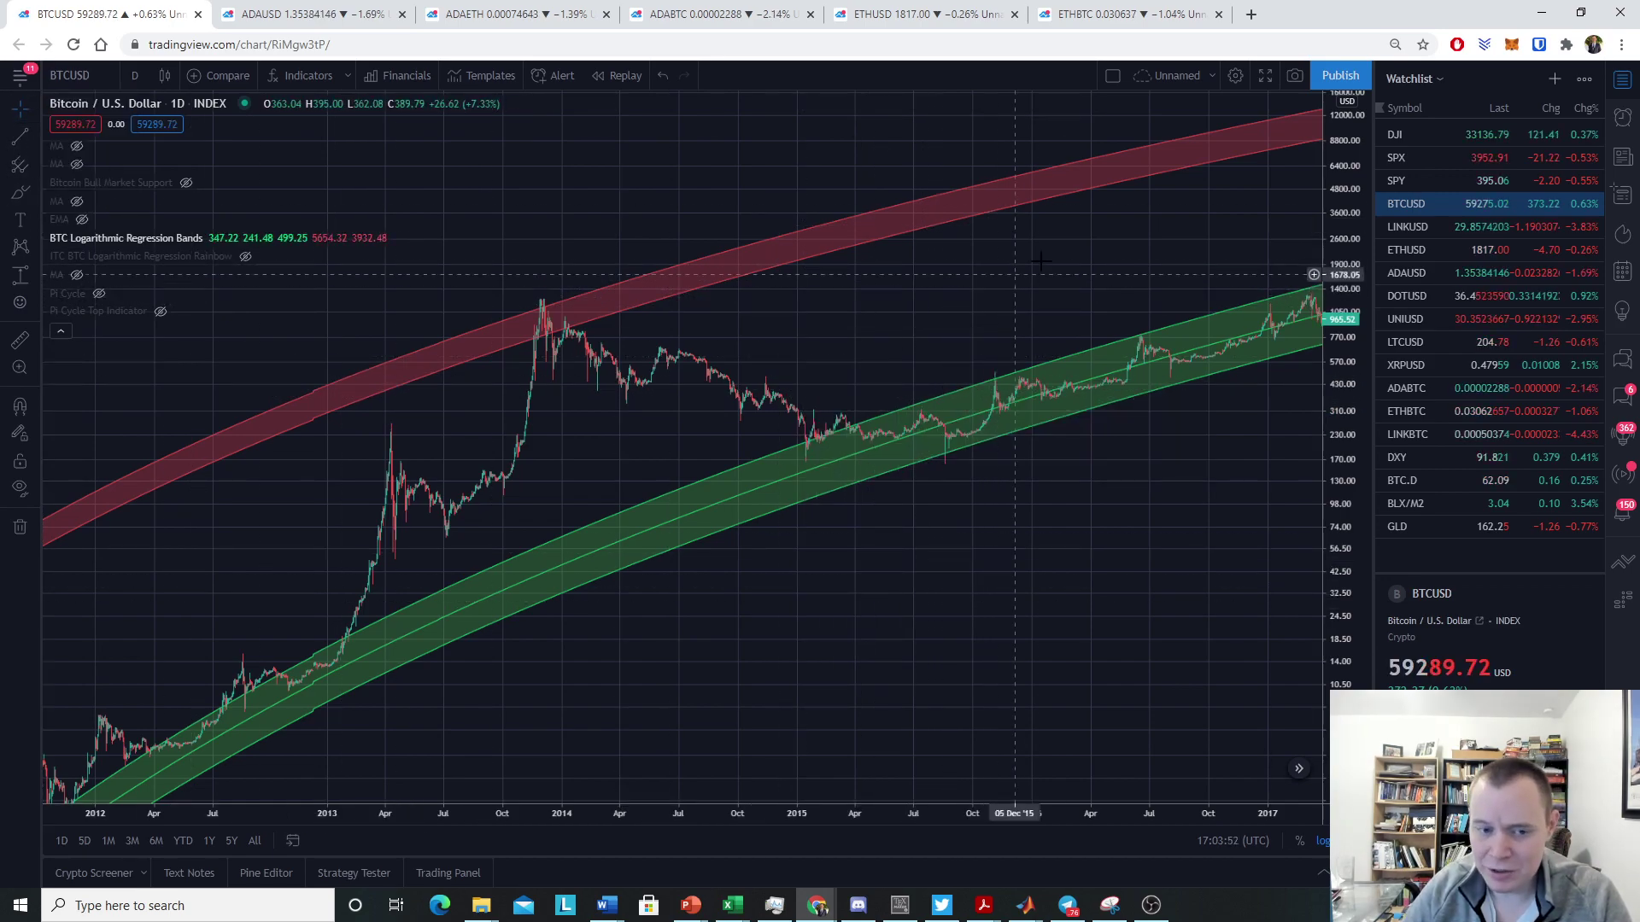
Draw two upward arrows with the Brush, one on each side of the late 2020 to early 2021 rally from the green band to the red band
drag(1008, 282, 147, 656)
drag(995, 478, 107, 478)
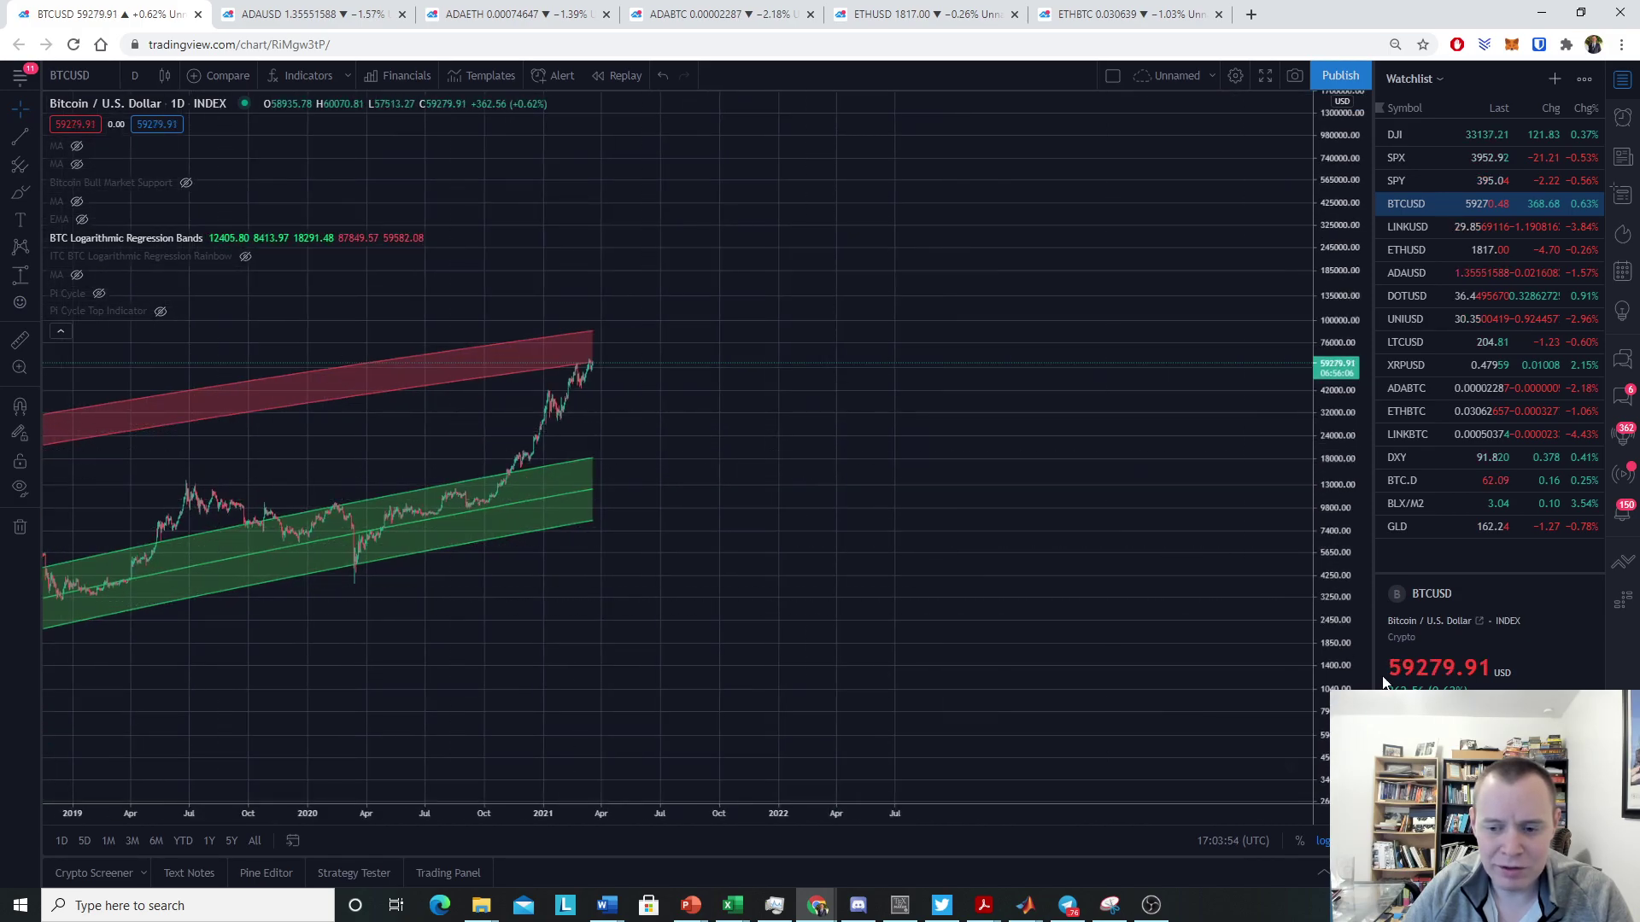
drag(904, 396, 954, 523)
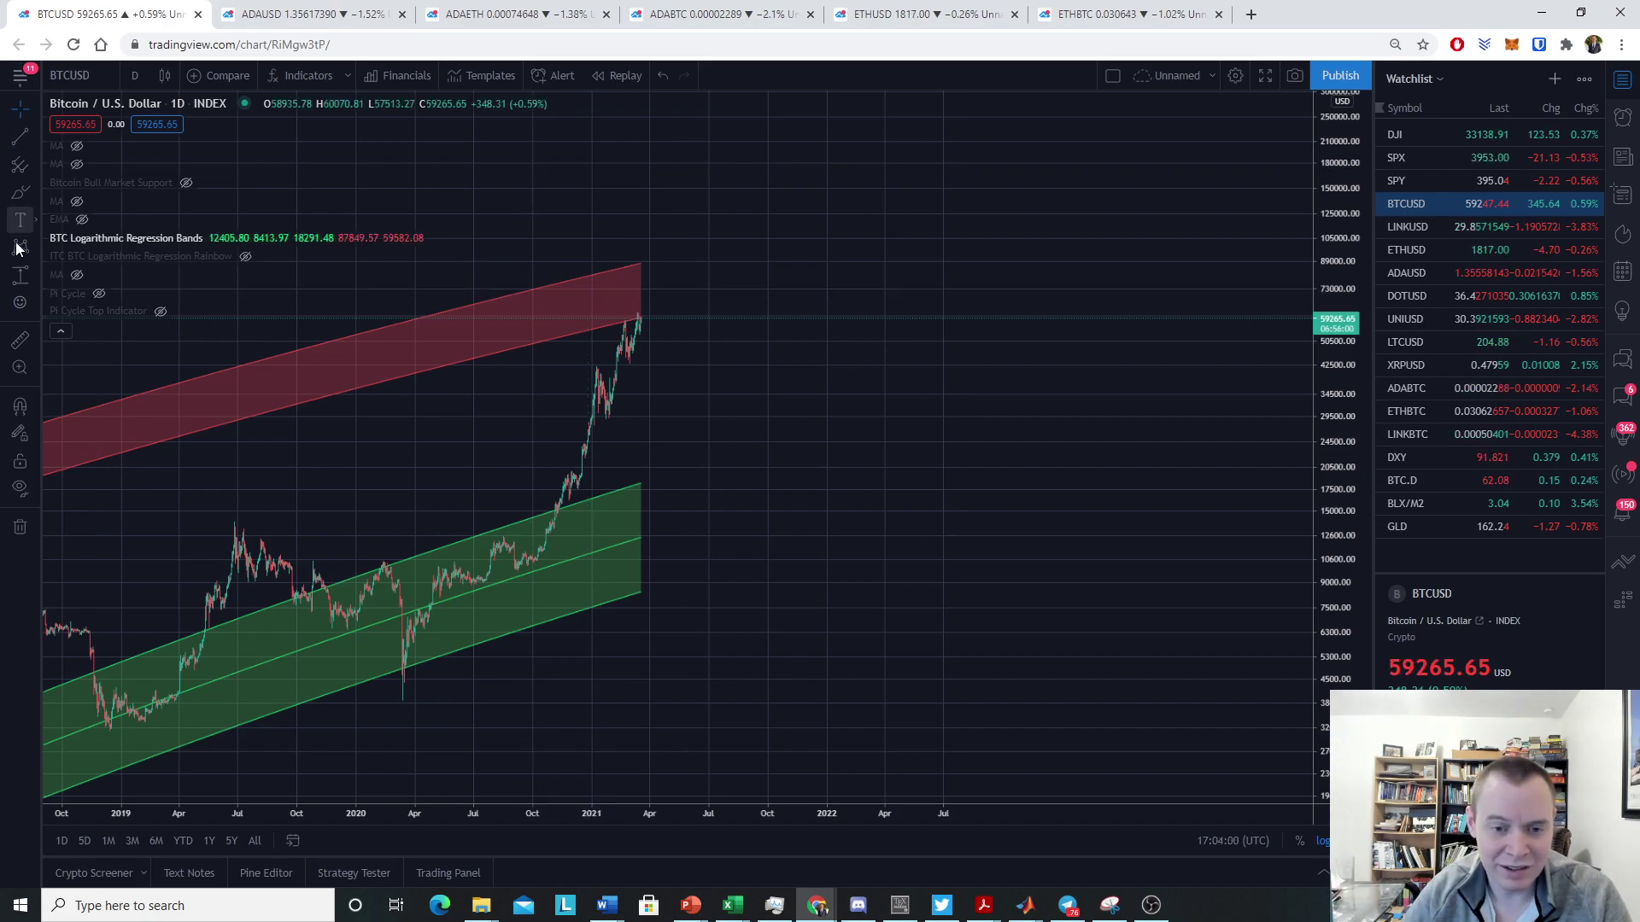
drag(329, 294, 511, 294)
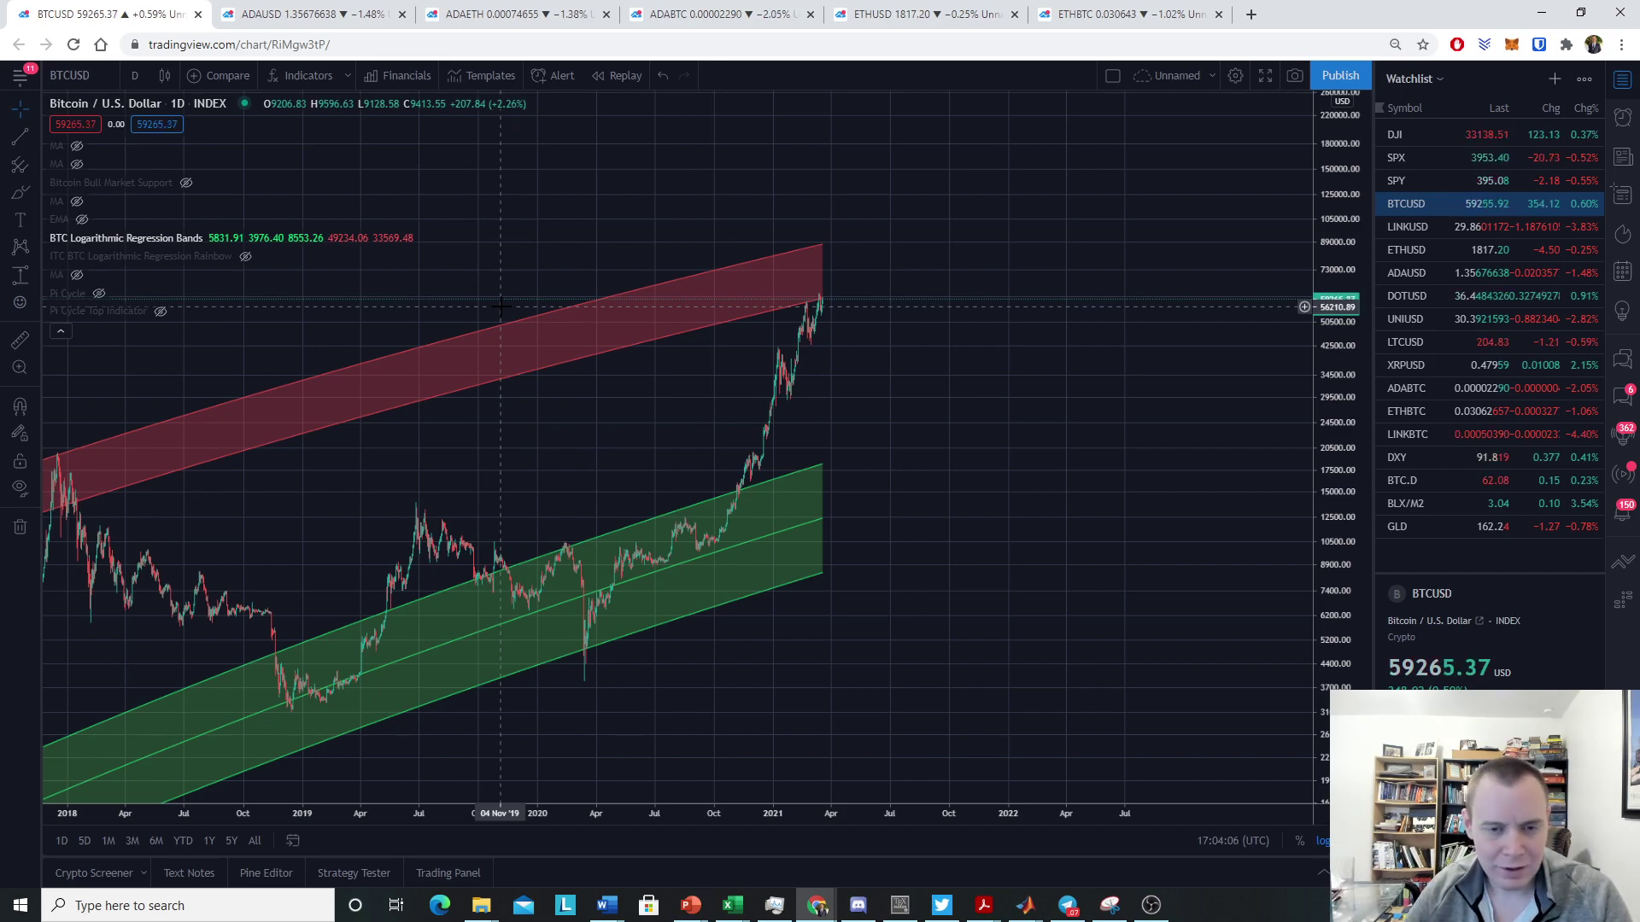
click(20, 192)
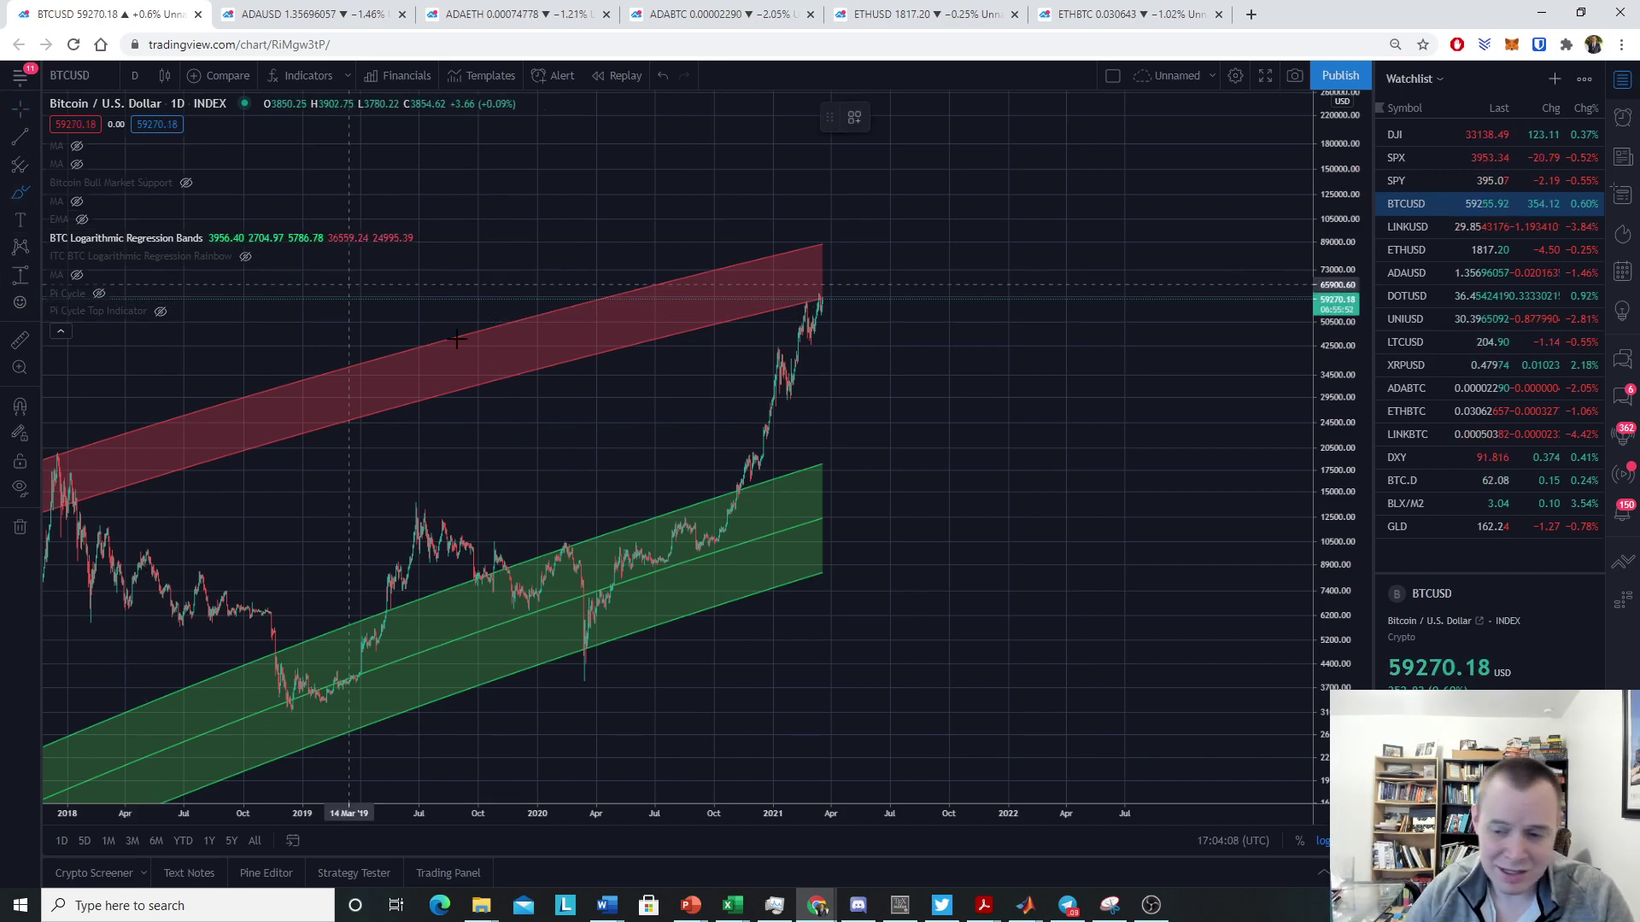
mouse_move(706, 487)
mouse_down()
mouse_move(758, 360)
mouse_move(761, 414)
mouse_move(718, 365)
mouse_up()
mouse_move(784, 509)
mouse_down()
mouse_move(872, 419)
mouse_move(809, 365)
mouse_up()
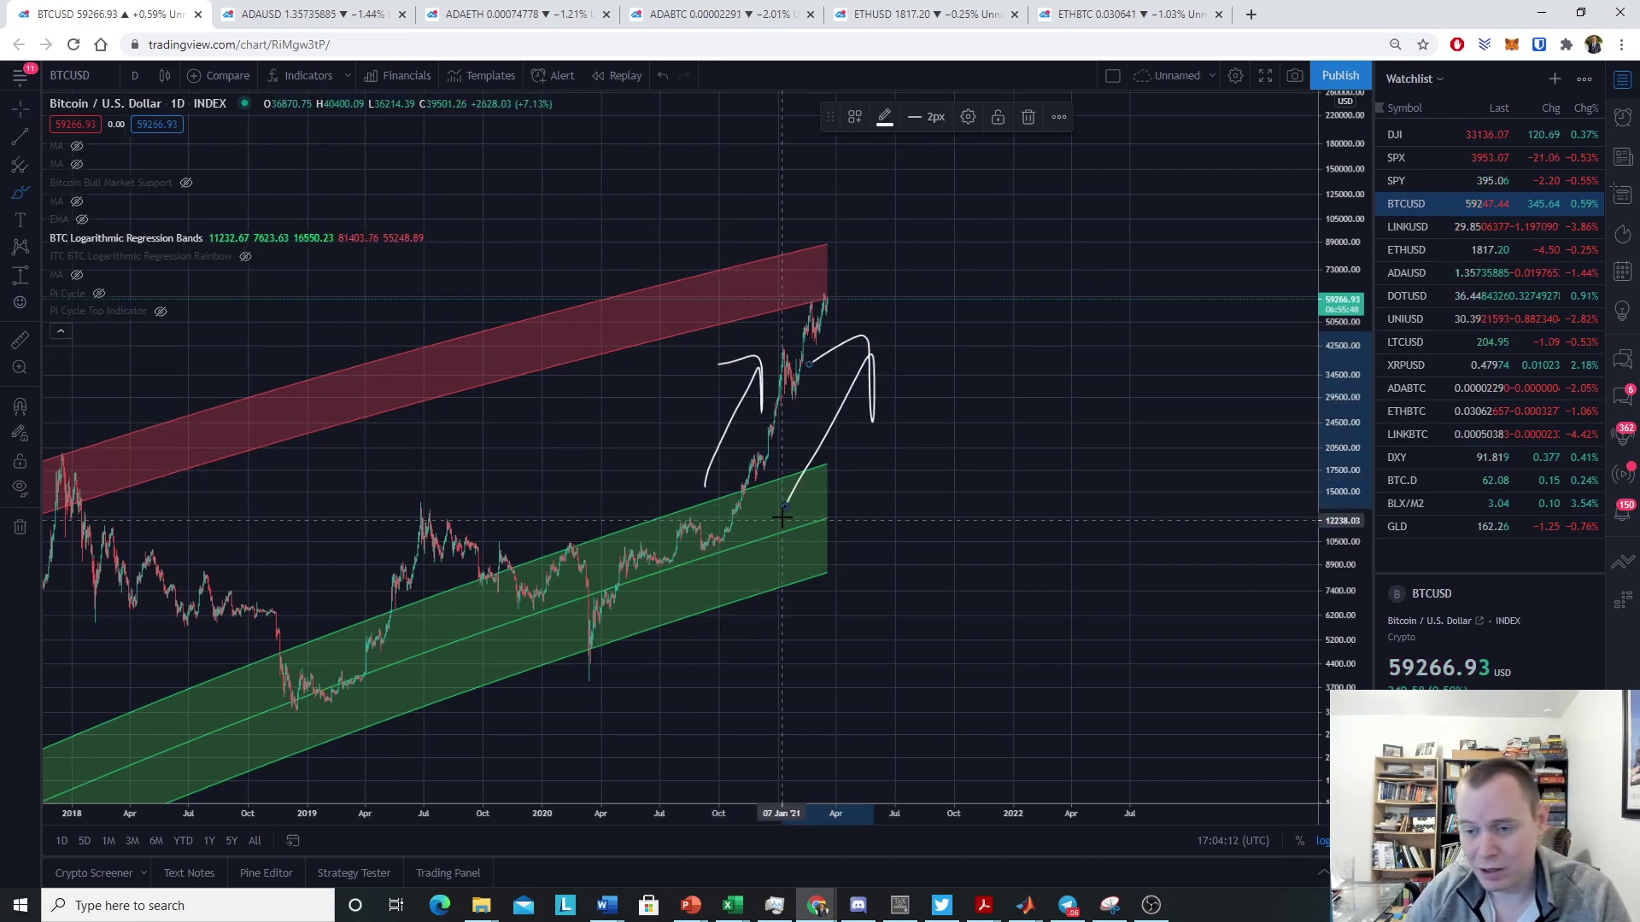